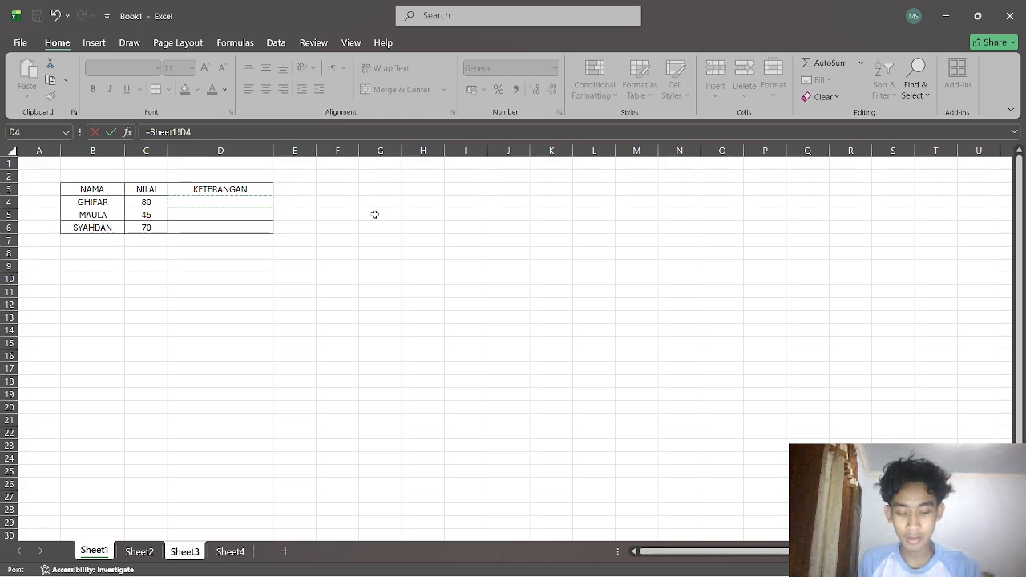
{"action": "left_click", "coordinate": [223, 212]}
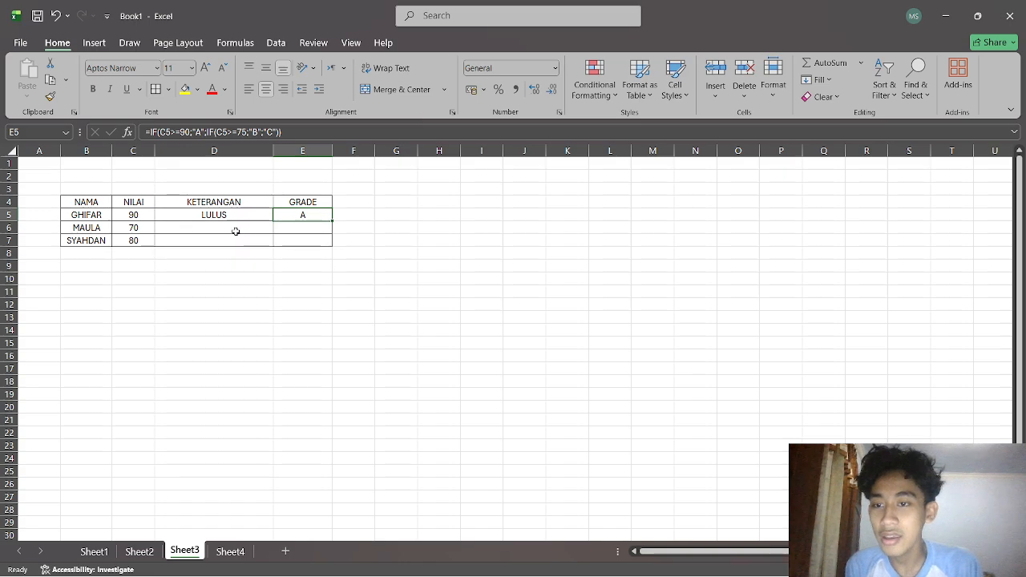
{"action": "left_click", "coordinate": [220, 212]}
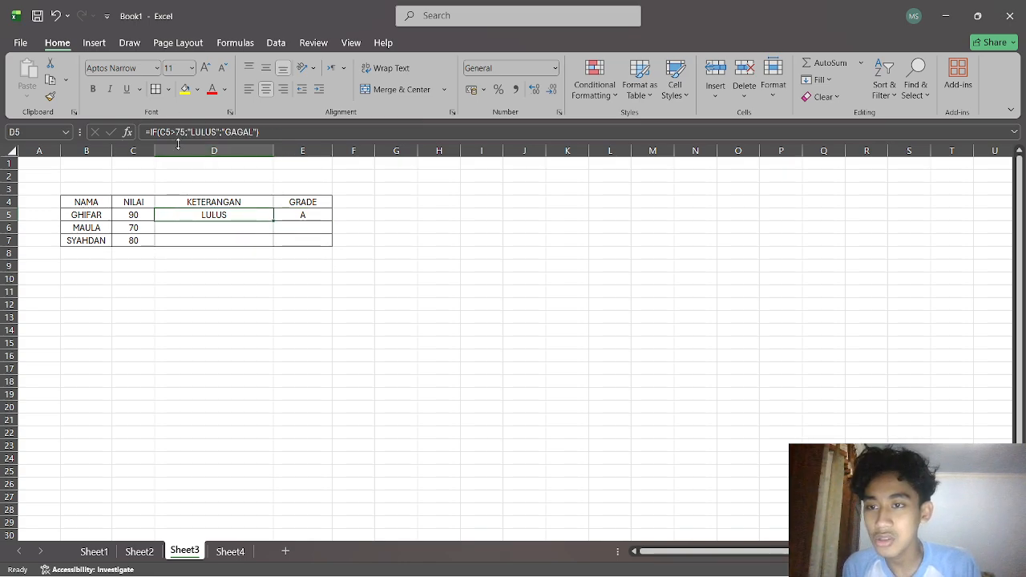
{"action": "left_click", "coordinate": [304, 131]}
{"action": "left_click_drag", "start_coordinate": [271, 215], "coordinate": [170, 215]}
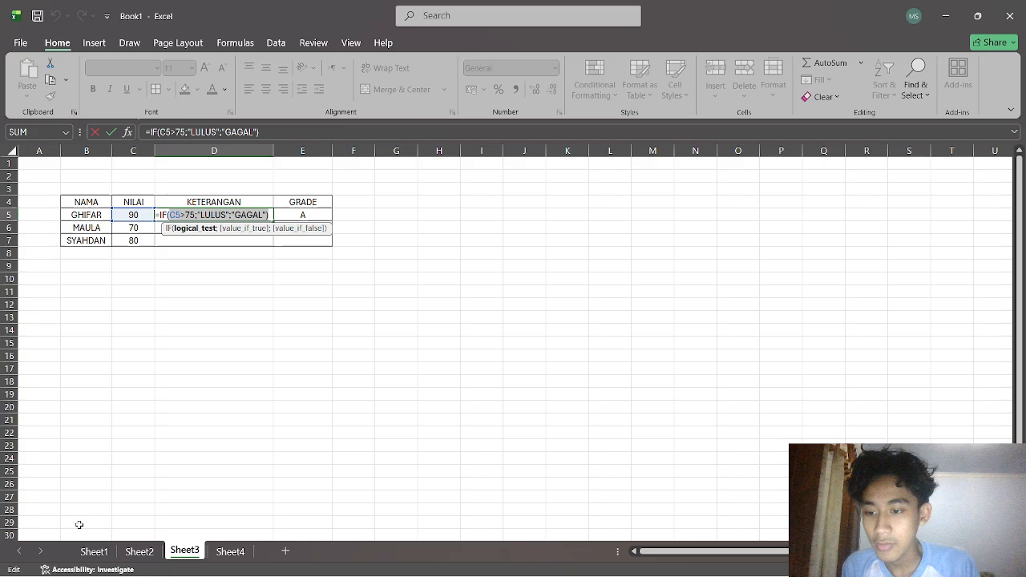
{"action": "left_click", "coordinate": [94, 552]}
{"action": "left_click", "coordinate": [195, 196]}
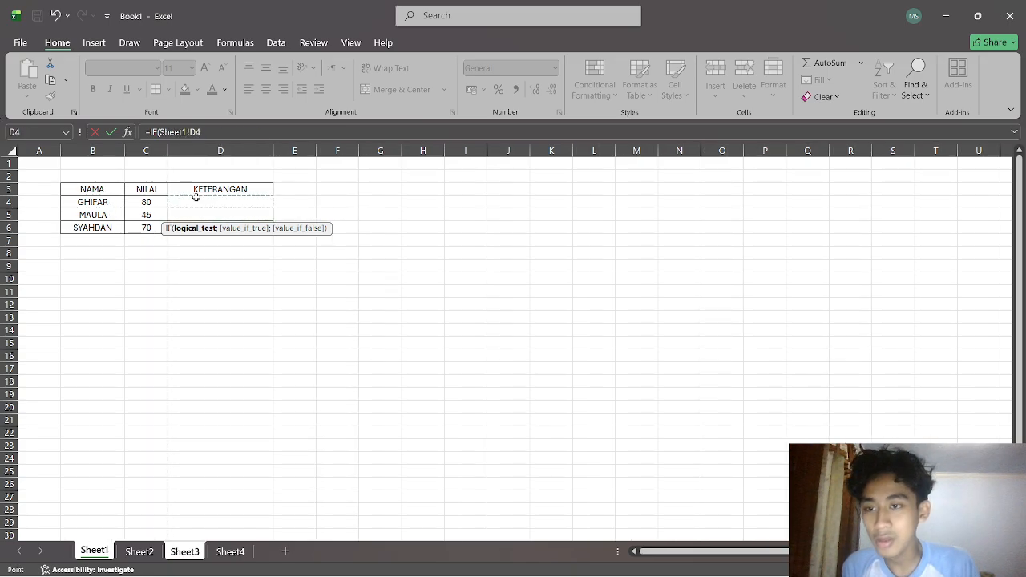
{"action": "left_click", "coordinate": [261, 256]}
{"action": "left_click", "coordinate": [229, 203]}
{"action": "left_click", "coordinate": [214, 132]}
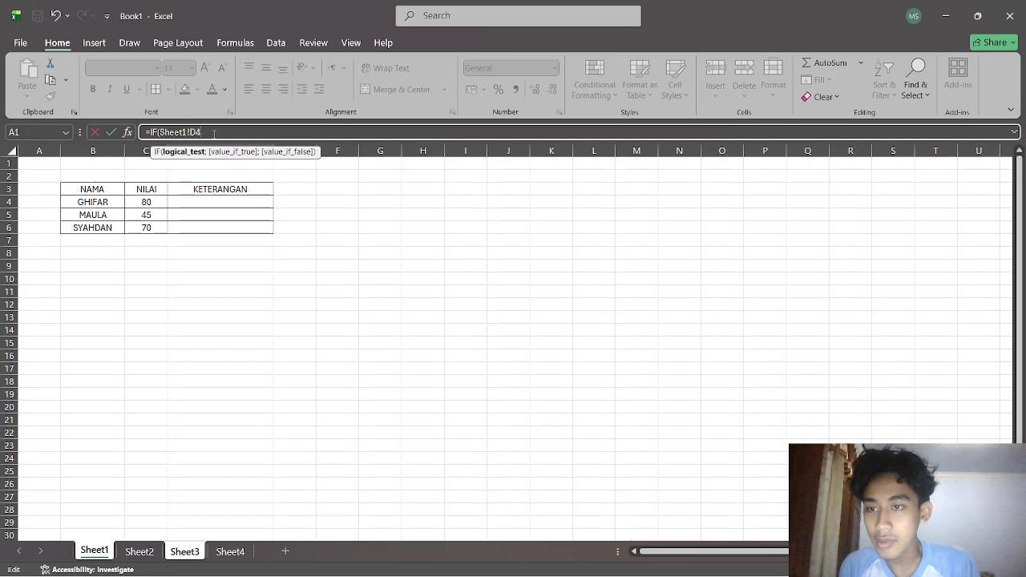
{"action": "left_click", "coordinate": [93, 132]}
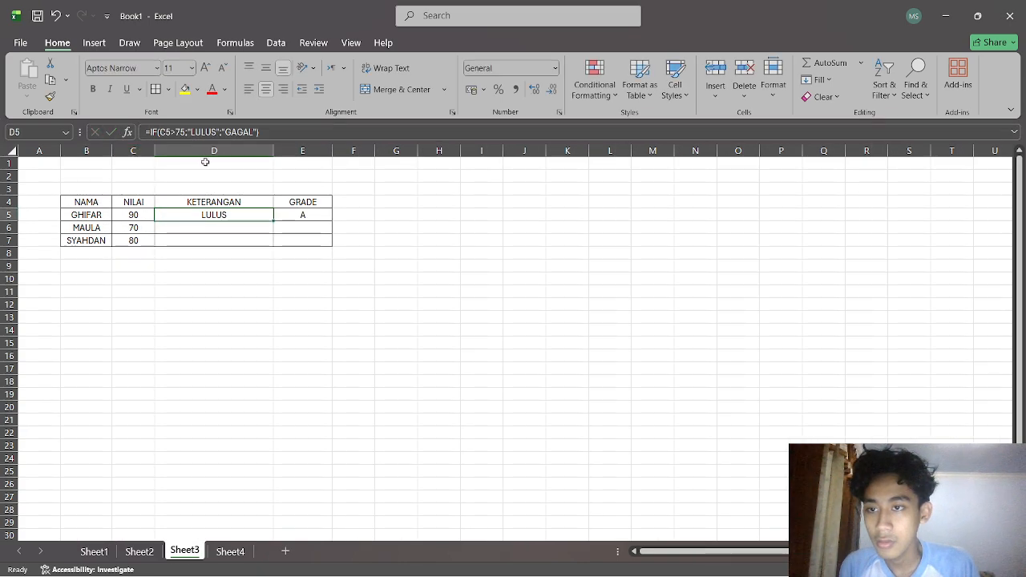
{"action": "left_click", "coordinate": [94, 551]}
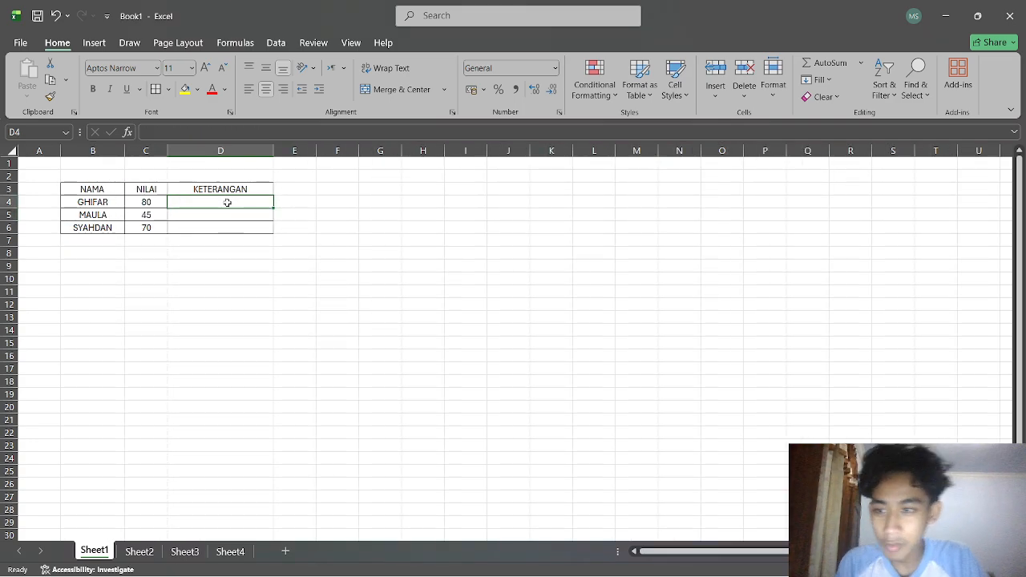
Enter the formula =IF(C4>75;"LULUS";"GAGAL") in the KETERANGAN cell D4 on Sheet1.
{"action": "type", "text": "=IF"}
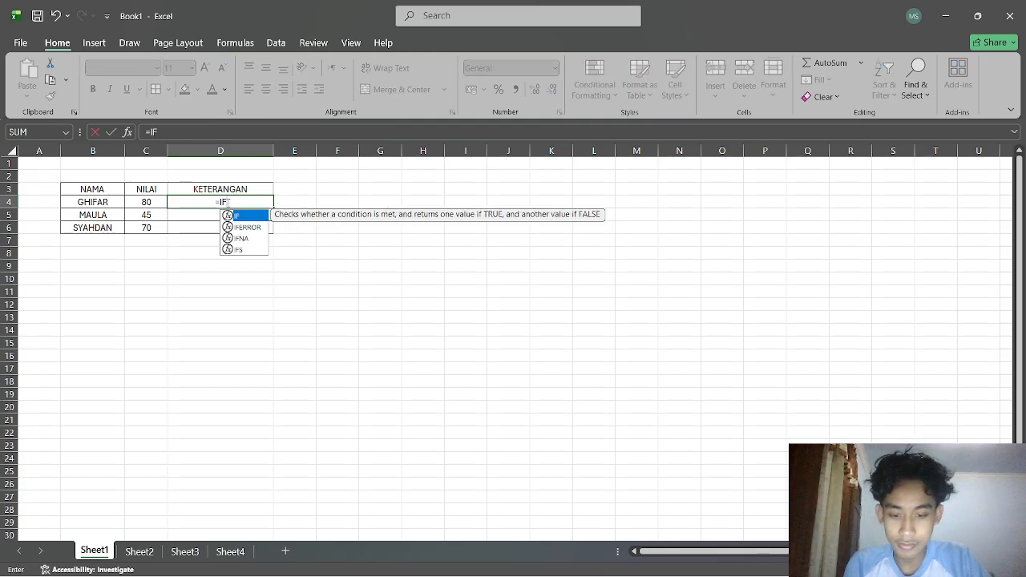
{"action": "type", "text": "("}
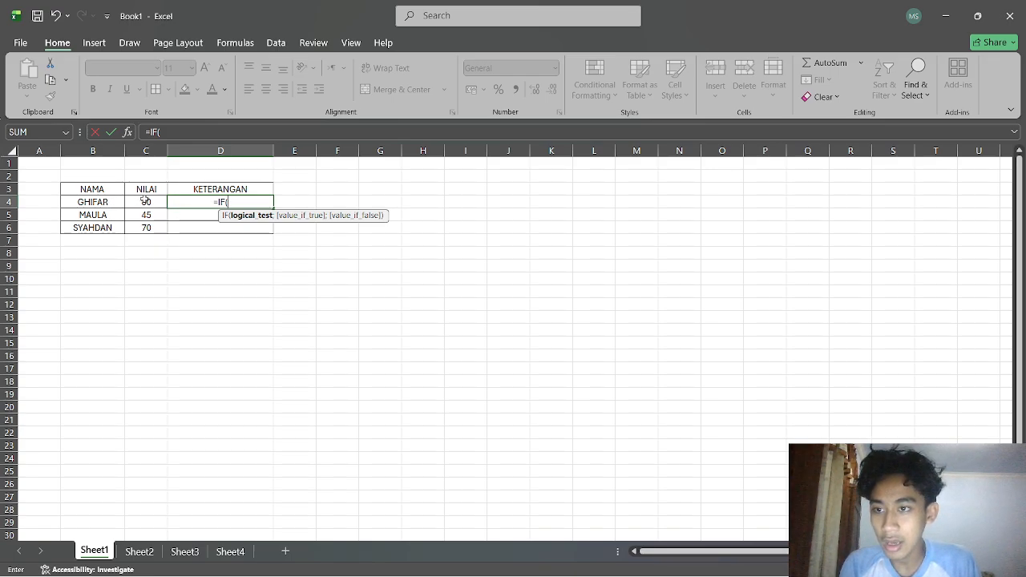
{"action": "left_click", "coordinate": [148, 201]}
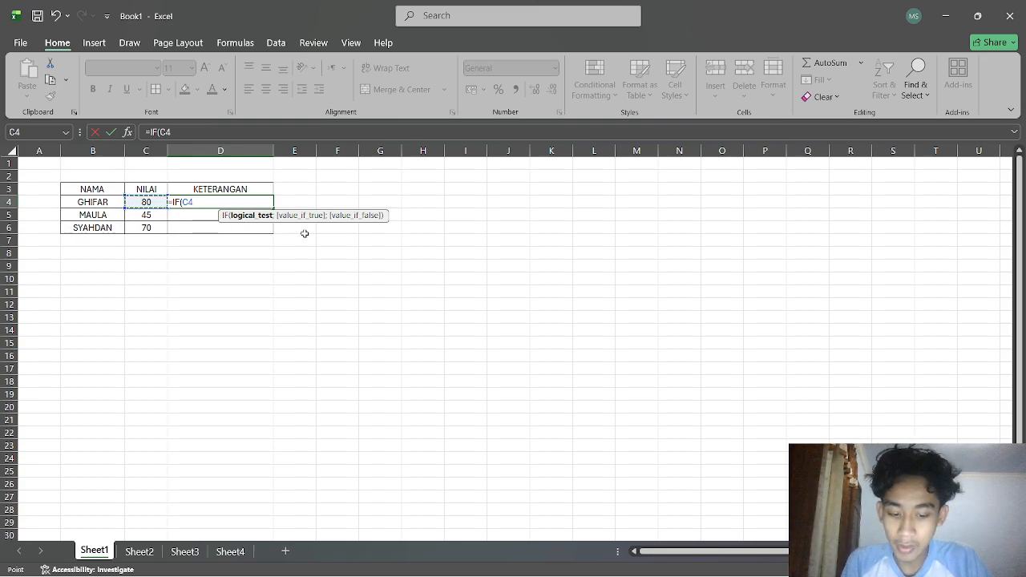
{"action": "type", "text": ">"}
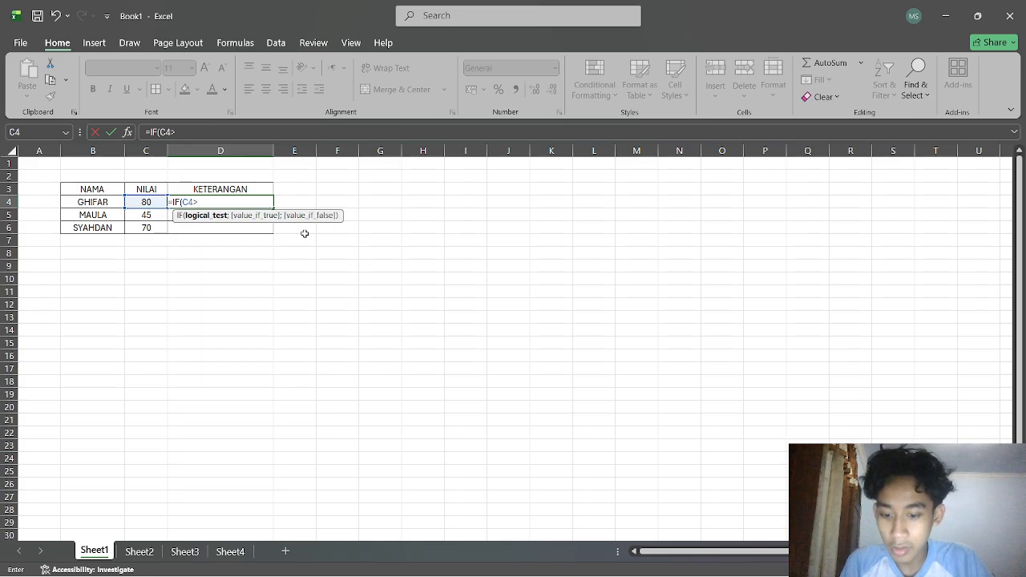
{"action": "type", "text": "75"}
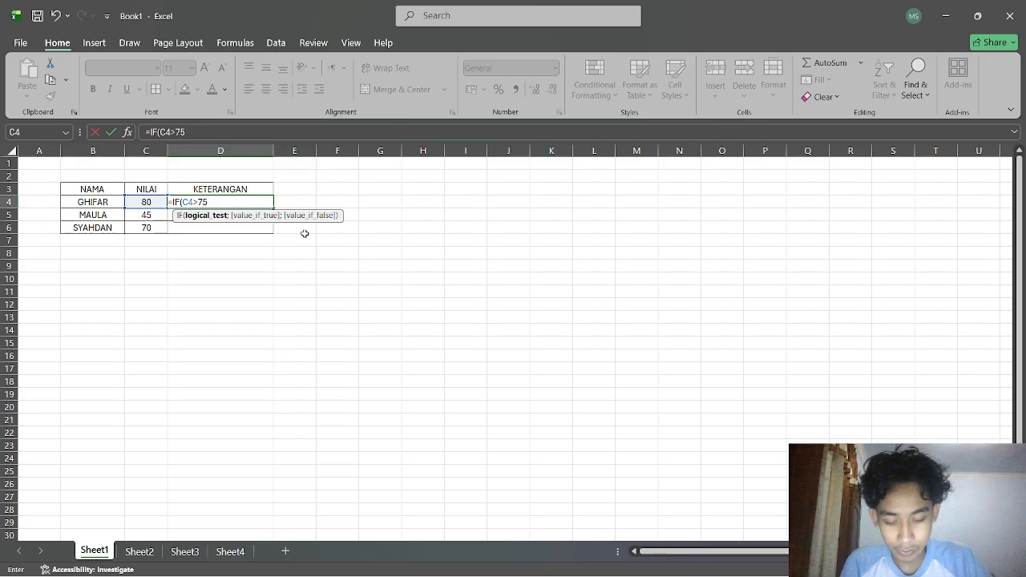
{"action": "type", "text": ";"}
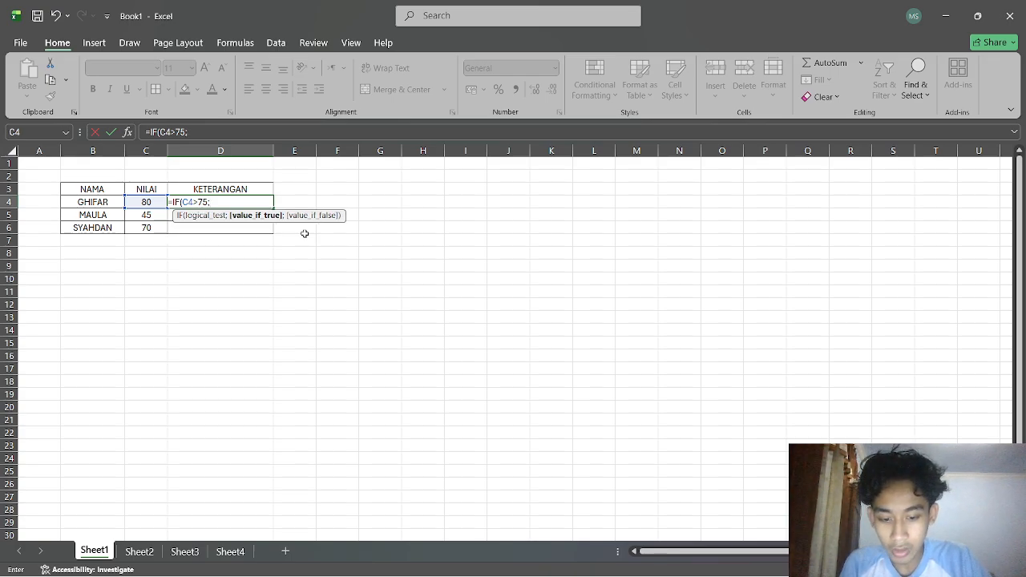
{"action": "type", "text": "\"LULUS"}
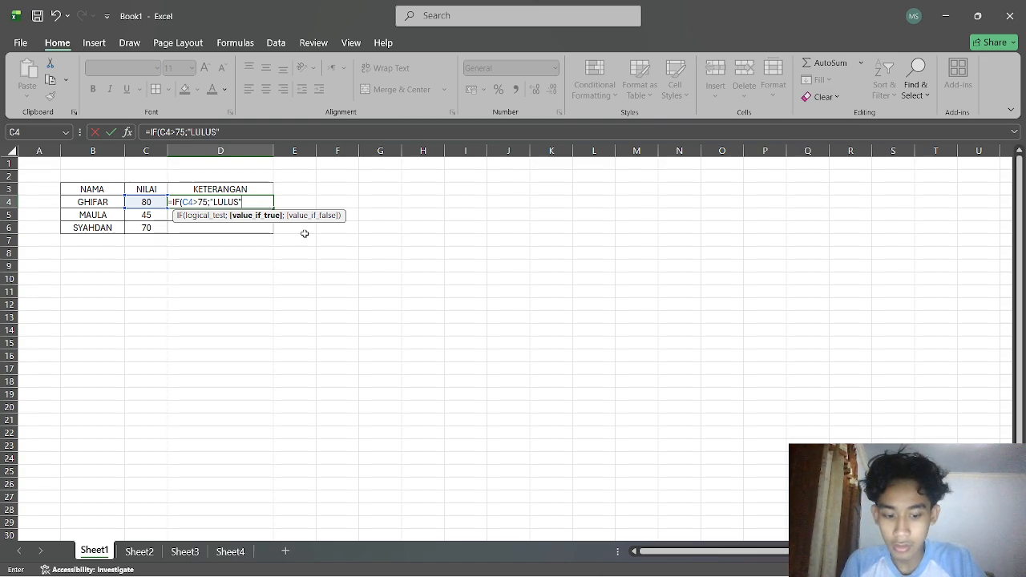
{"action": "type", "text": "\""}
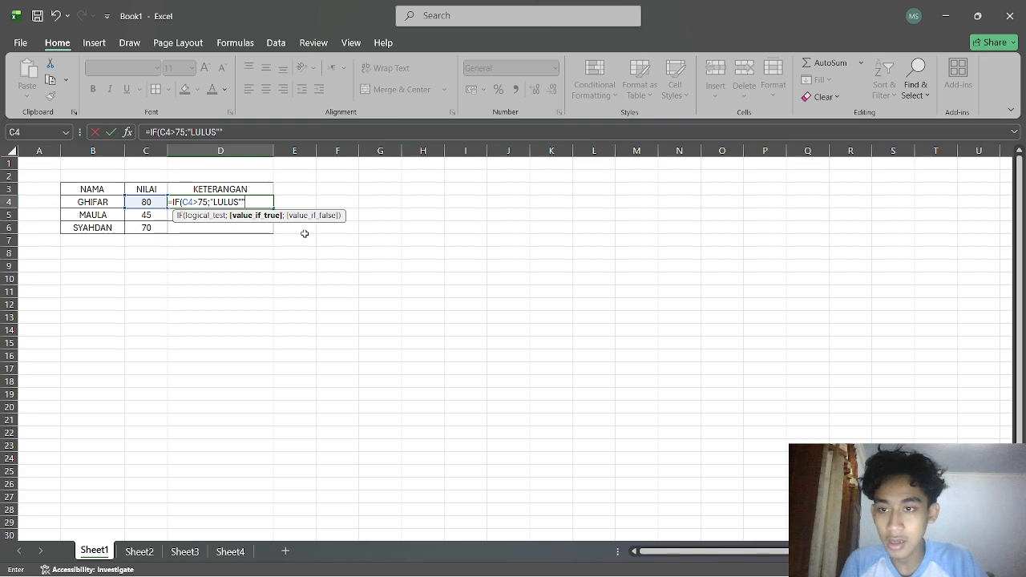
{"action": "type", "text": ";"}
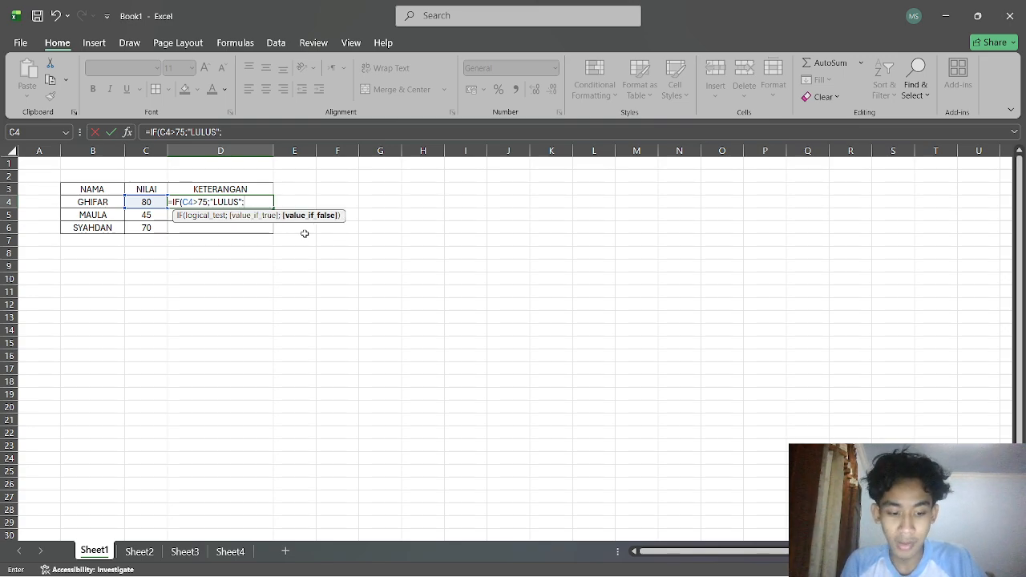
{"action": "type", "text": "\"GAGAL"}
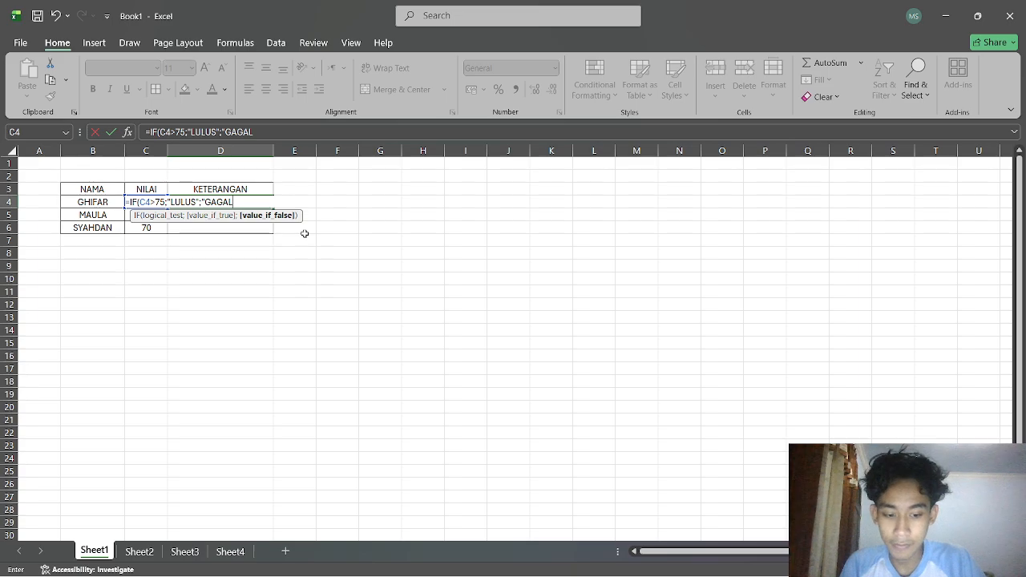
{"action": "key", "text": "Return"}
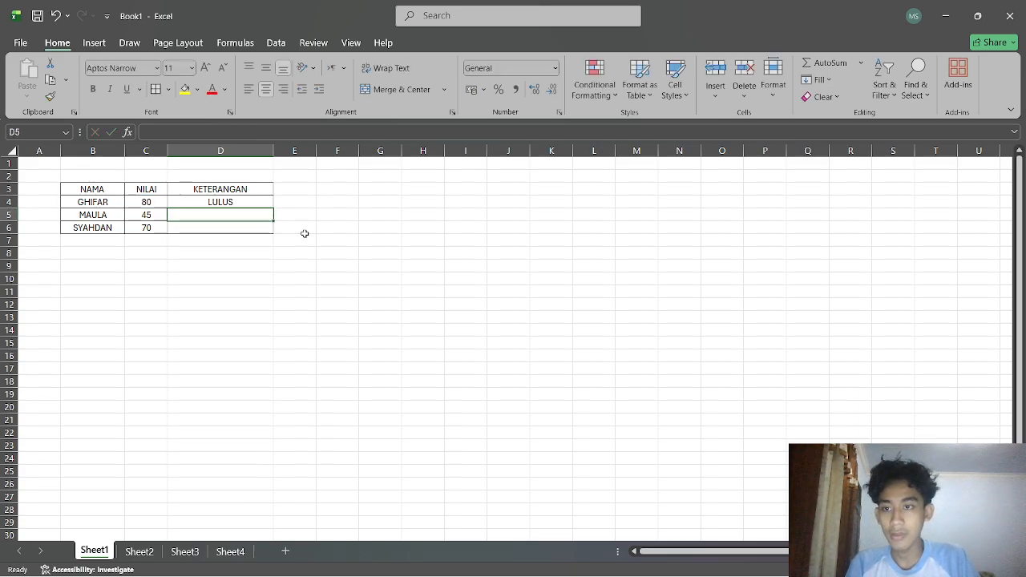
Fill the D4 formula down through D6 and check the scores and resulting formulas.
{"action": "left_click", "coordinate": [236, 202]}
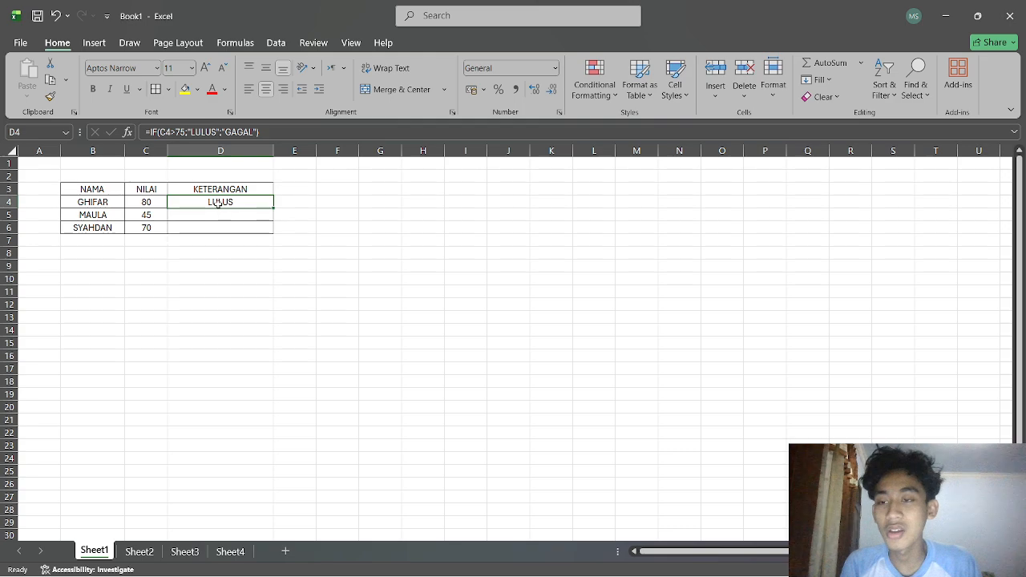
{"action": "left_click_drag", "start_coordinate": [273, 210], "coordinate": [274, 233]}
{"action": "left_click", "coordinate": [384, 271]}
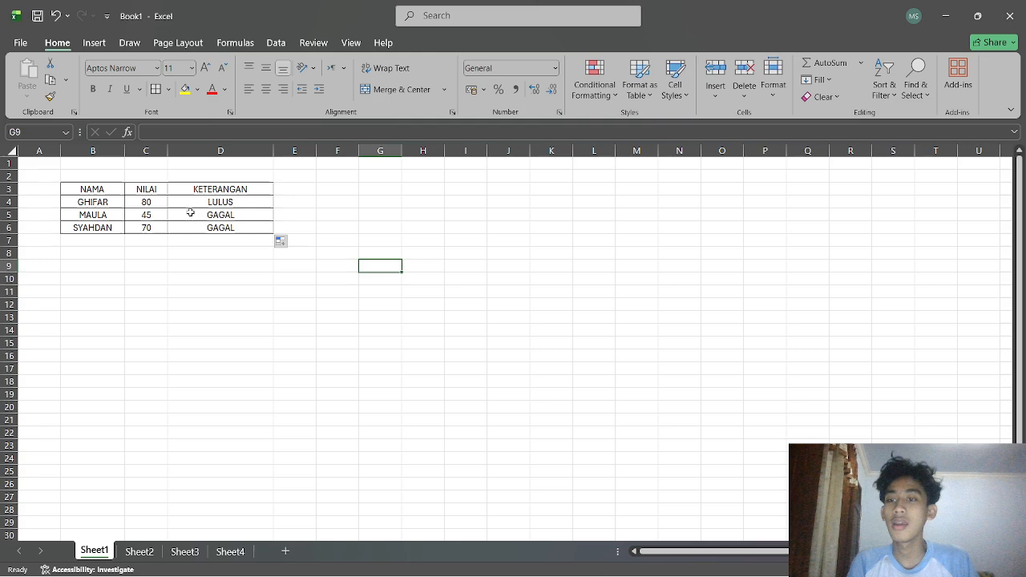
{"action": "left_click", "coordinate": [149, 216]}
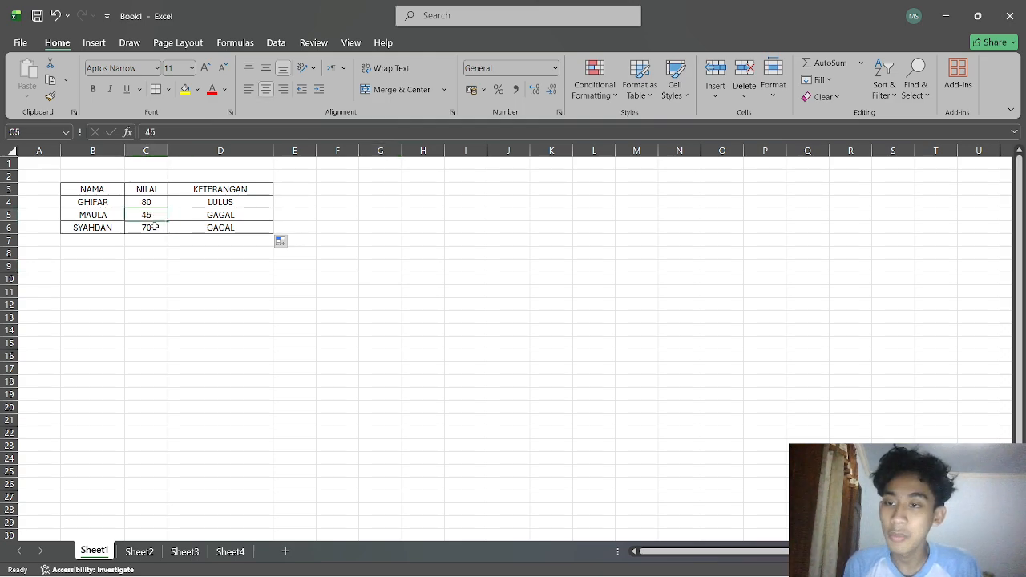
{"action": "left_click", "coordinate": [151, 227]}
{"action": "left_click", "coordinate": [149, 216]}
{"action": "left_click", "coordinate": [229, 228]}
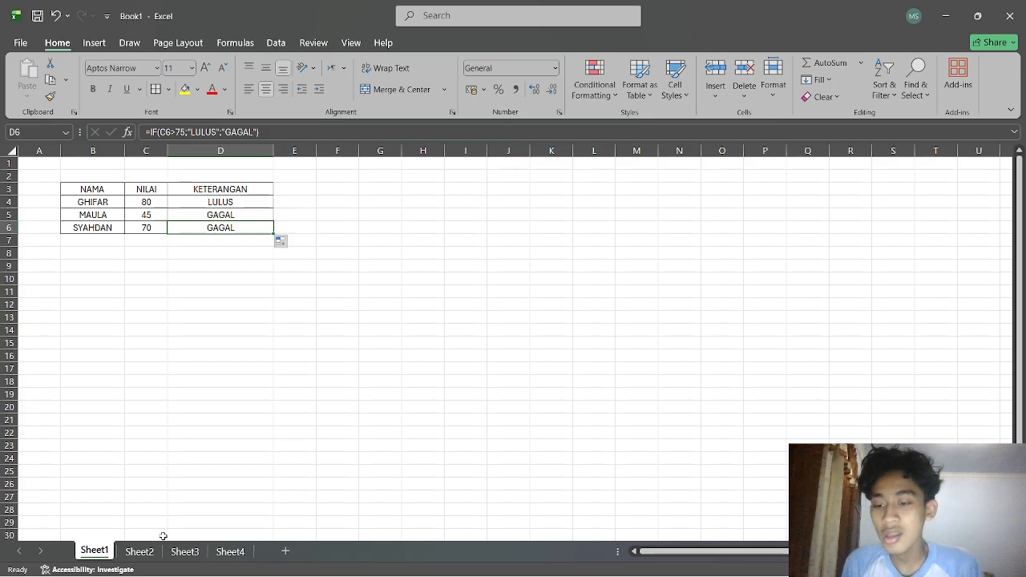
On Sheet2, begin an IF formula in E4 with the condition AND(C4>75;D4>75).
{"action": "left_click", "coordinate": [138, 552]}
{"action": "left_click", "coordinate": [237, 207]}
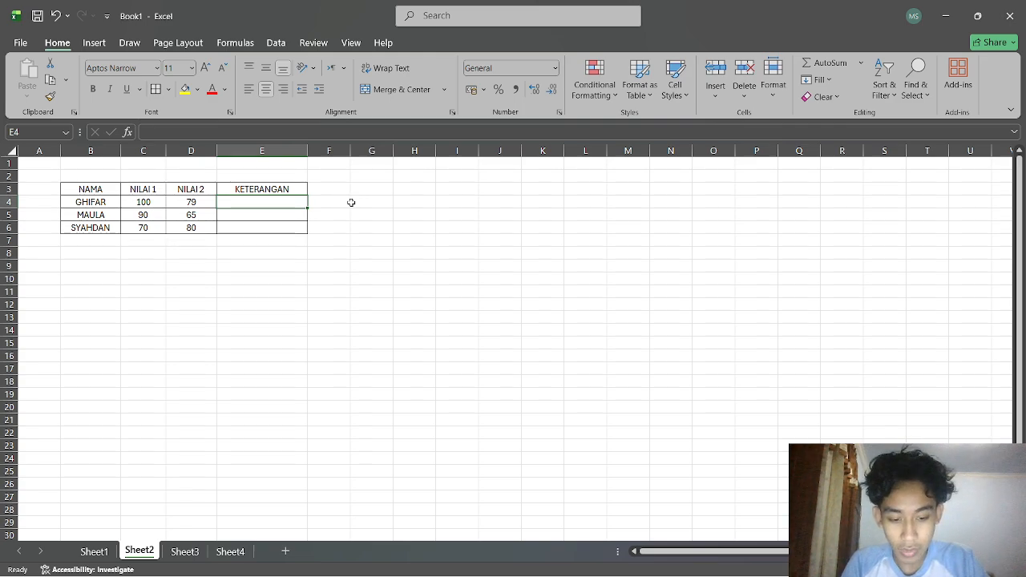
{"action": "type", "text": "=IF"}
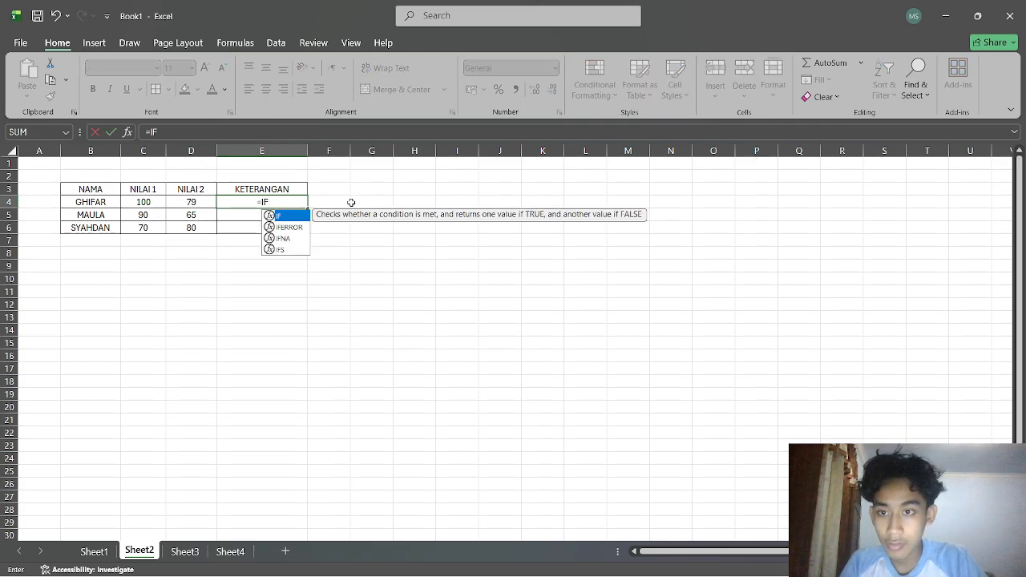
{"action": "type", "text": "(AND"}
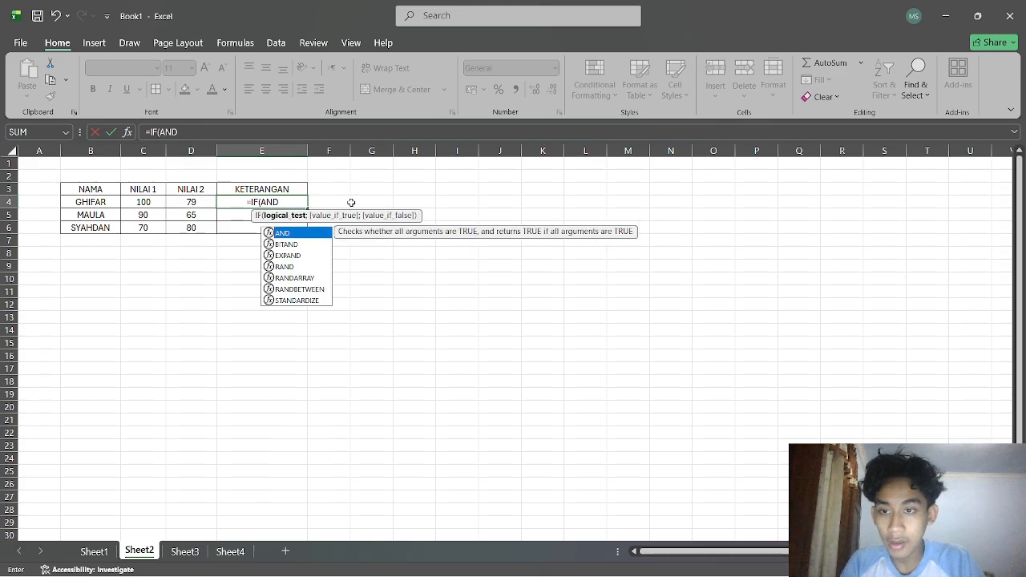
{"action": "type", "text": "("}
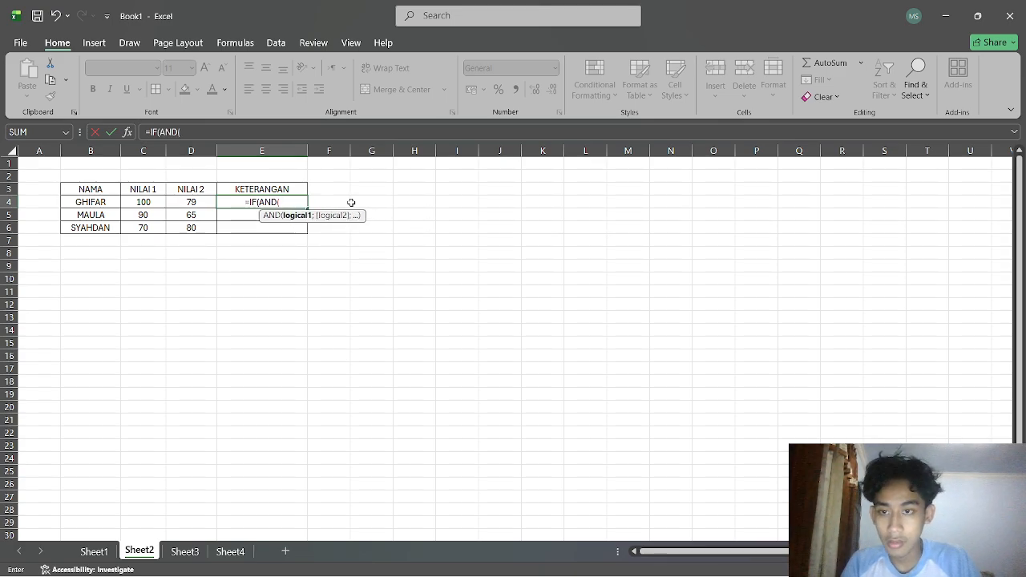
{"action": "left_click", "coordinate": [146, 202]}
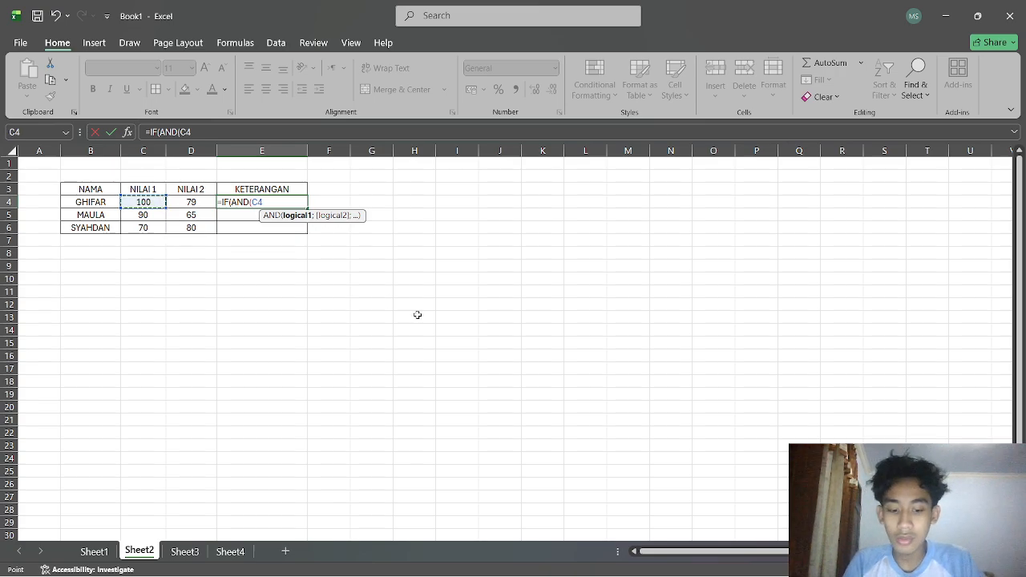
{"action": "type", "text": ">75"}
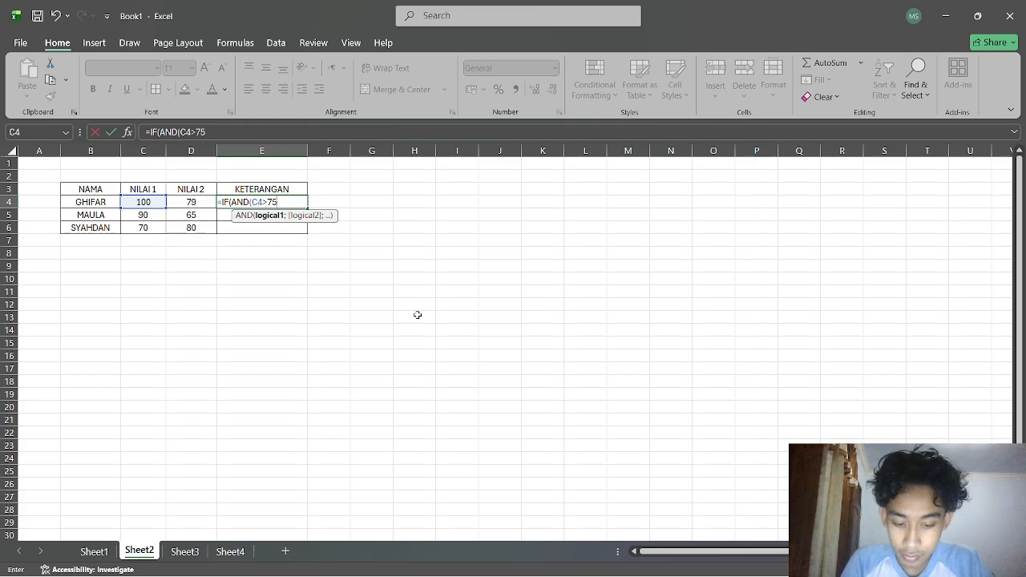
{"action": "type", "text": ";"}
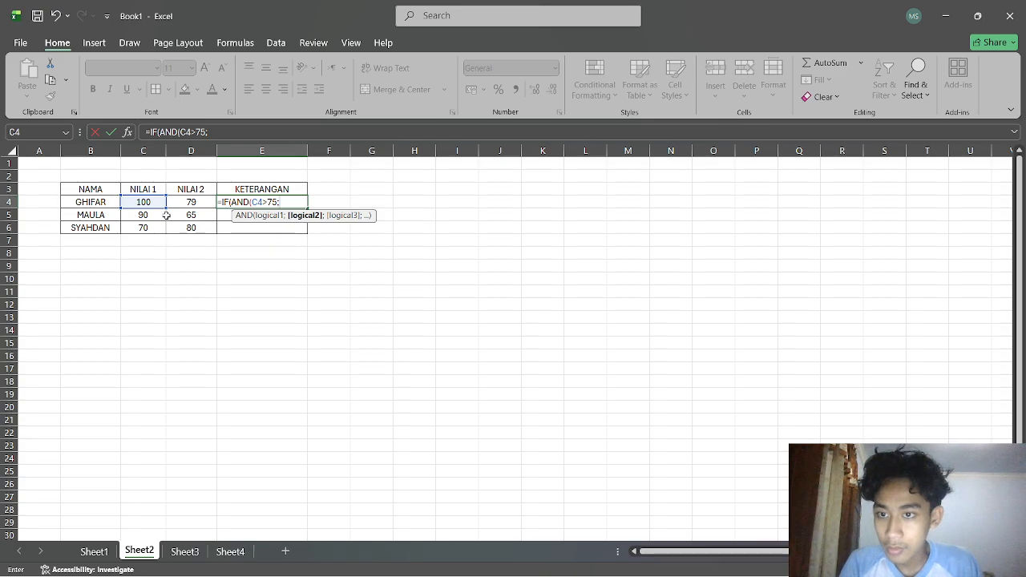
{"action": "left_click", "coordinate": [201, 198]}
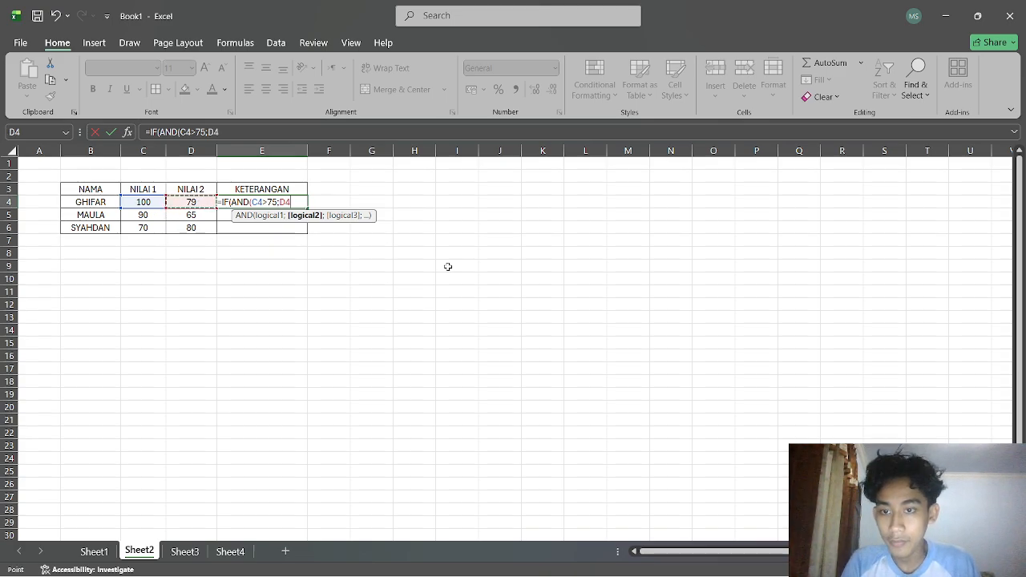
{"action": "type", "text": ">"}
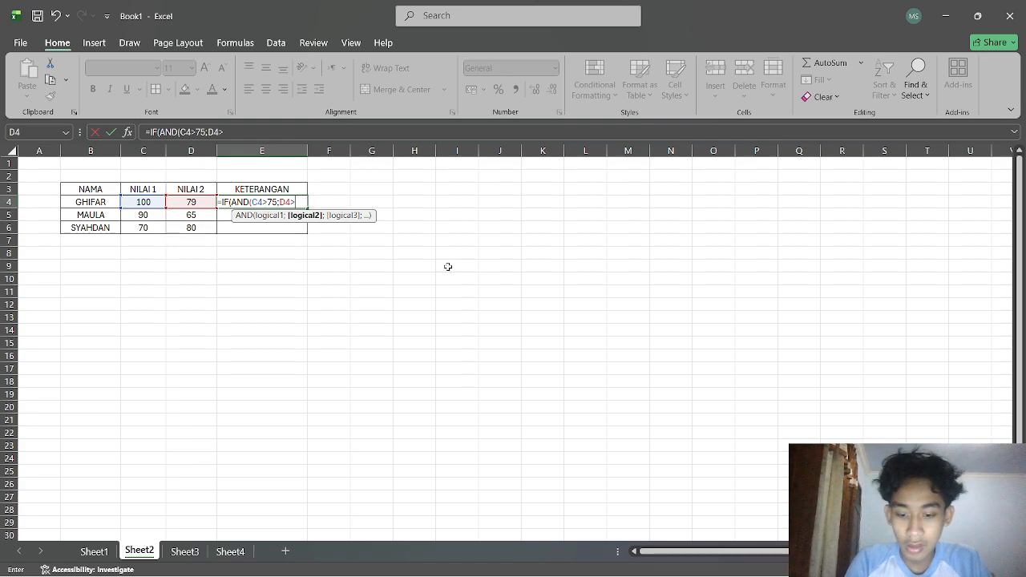
{"action": "type", "text": "75"}
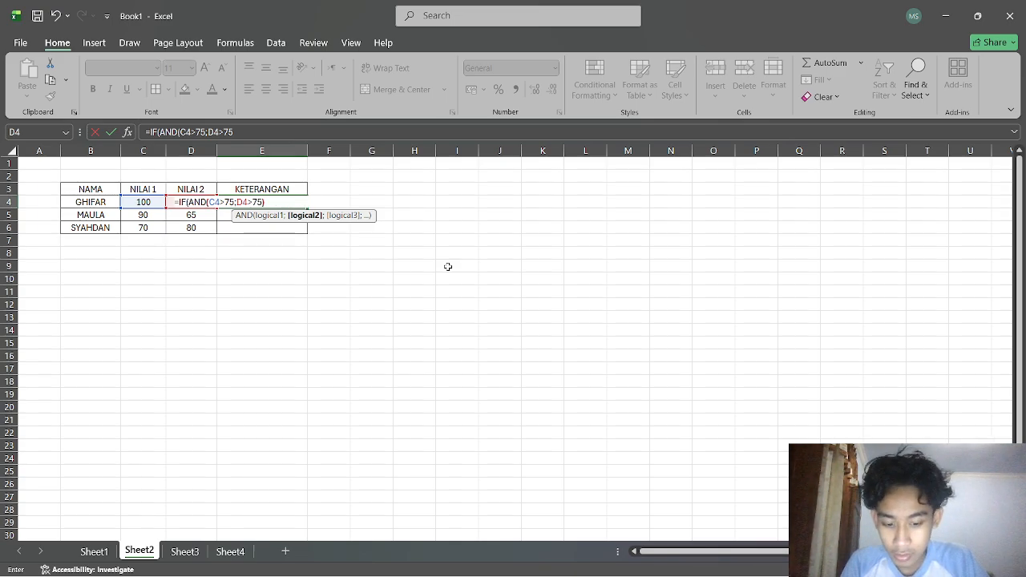
{"action": "type", "text": ");"}
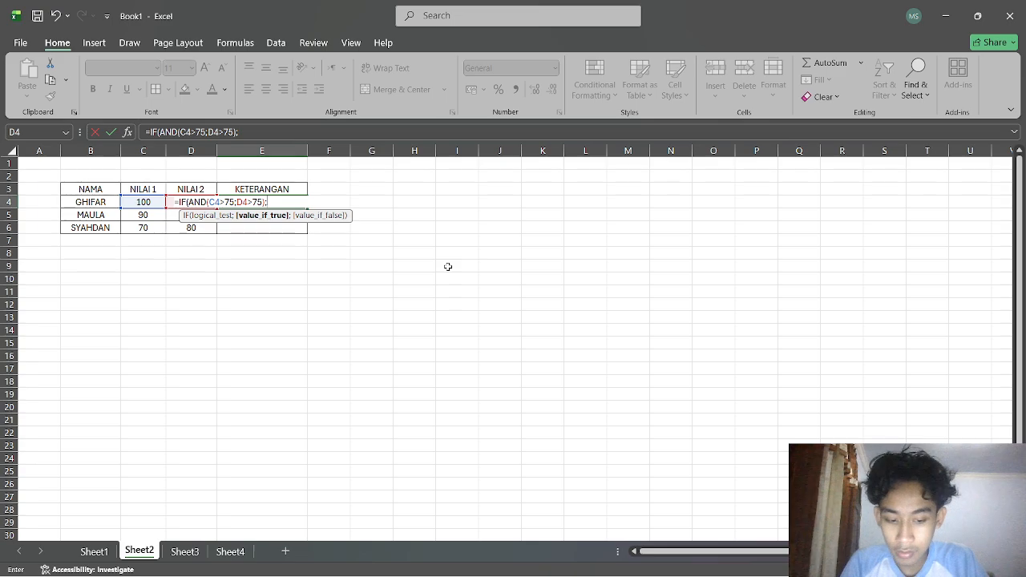
{"action": "type", "text": "\"LULUD"}
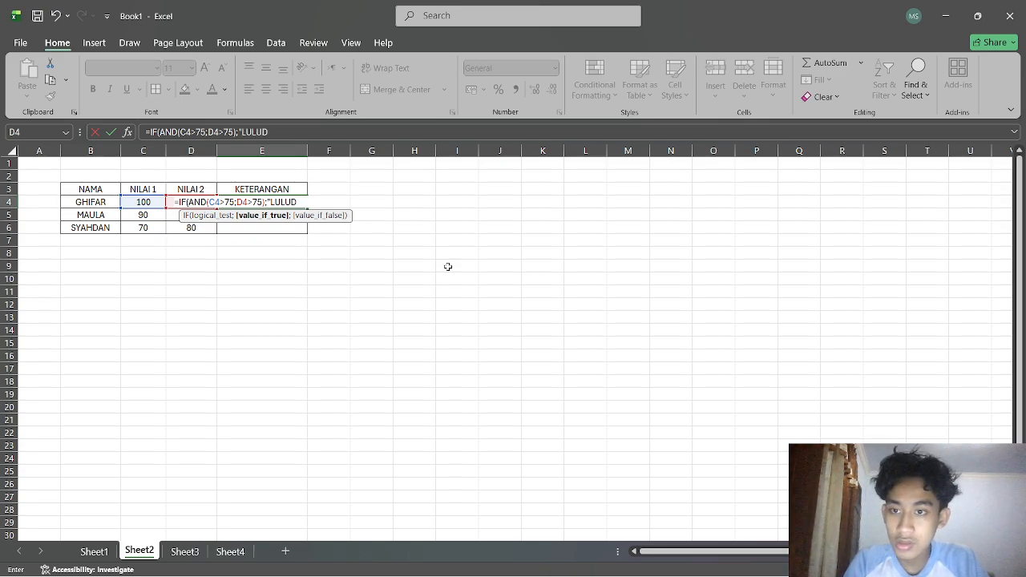
Complete the E4 formula as =IF(AND(C4>75;D4>75);"LULUS";"GAGAL") and accept Excel's suggested correction.
{"action": "key", "text": "BackSpace"}
{"action": "type", "text": "S"}
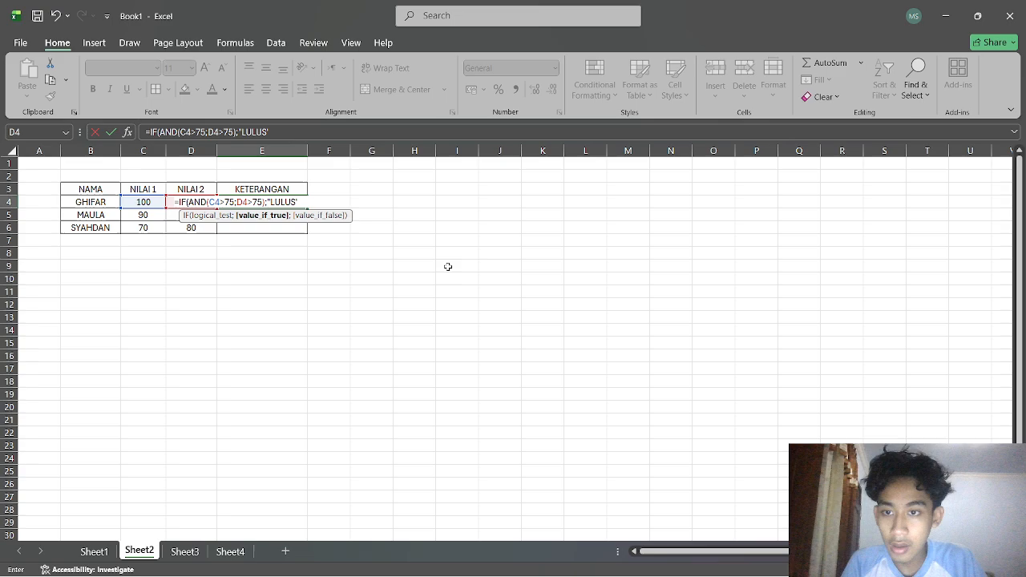
{"action": "type", "text": "\";"}
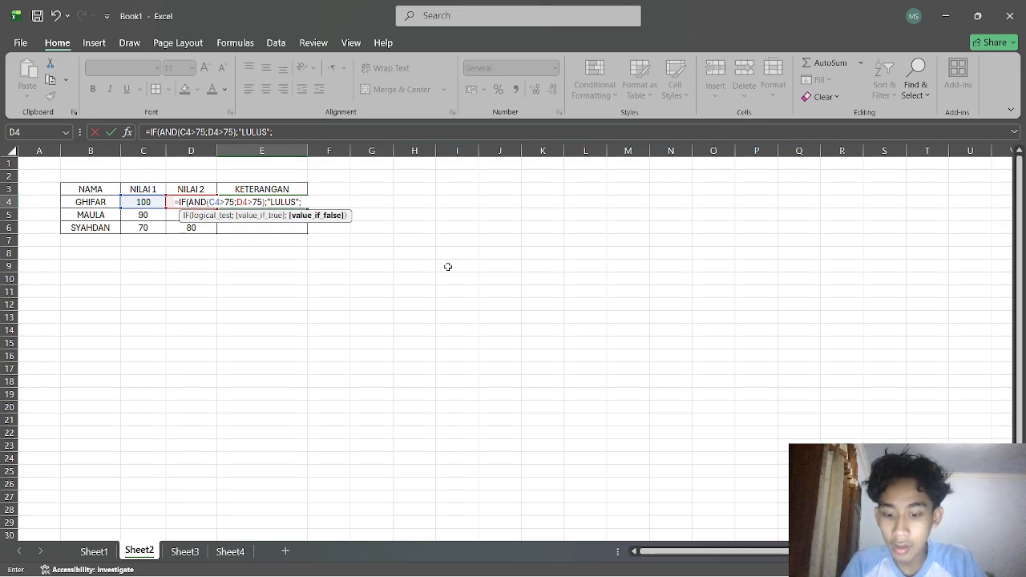
{"action": "type", "text": "\"GAGAL"}
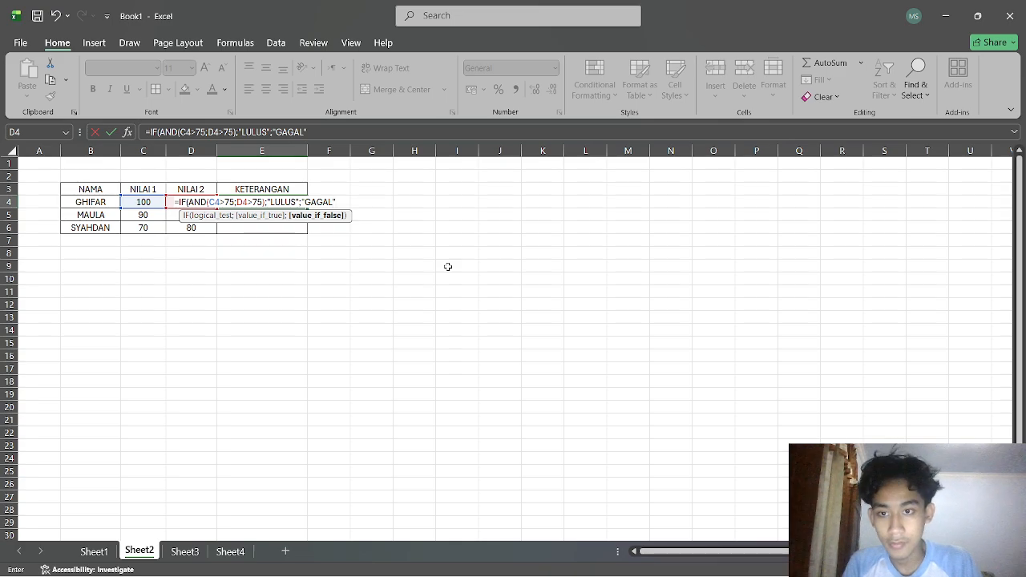
{"action": "key", "text": "Return"}
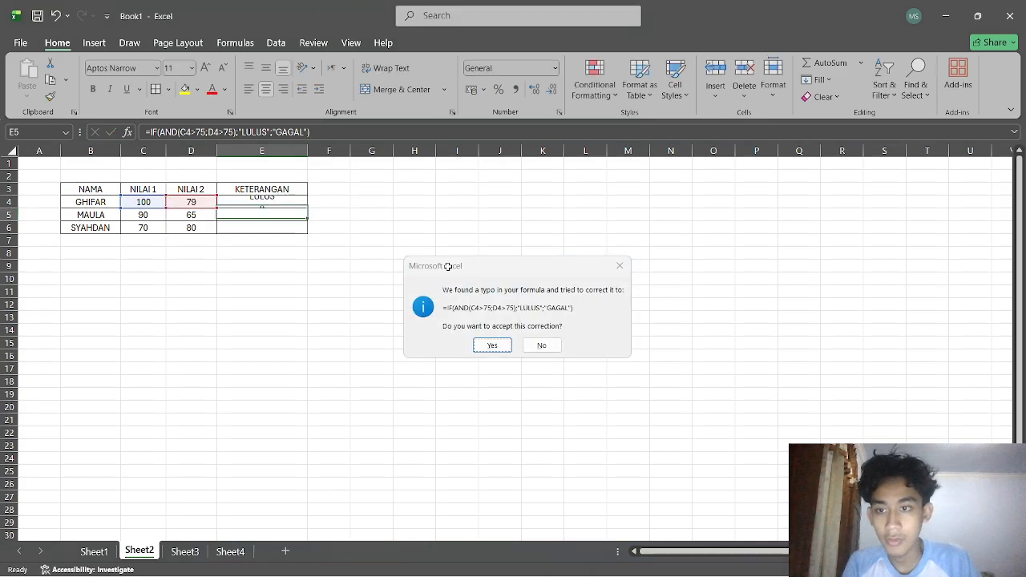
{"action": "key", "text": "Return"}
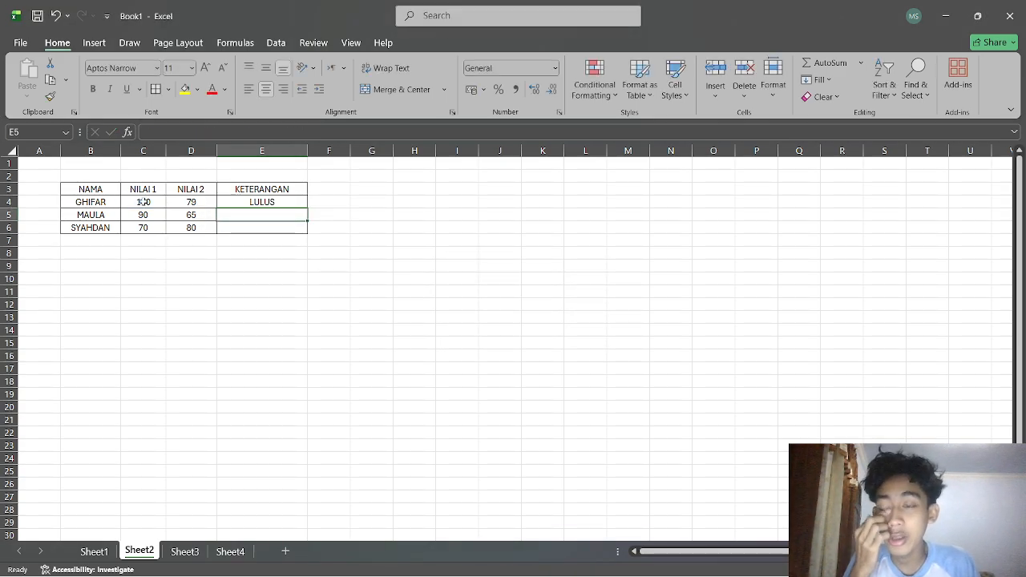
Fill the E4 formula down through E6 and inspect the scores and formula in row 5.
{"action": "left_click", "coordinate": [298, 201]}
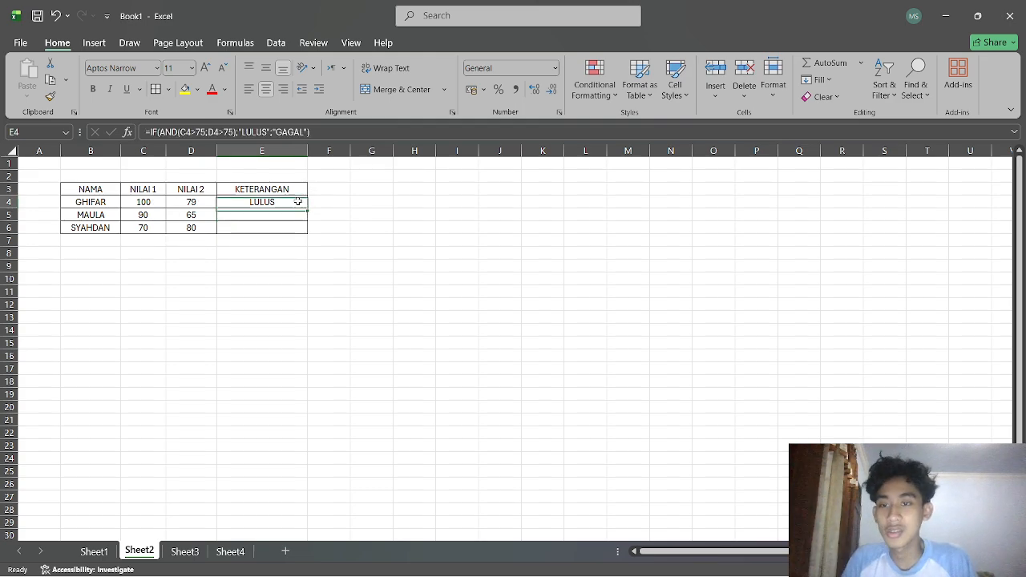
{"action": "left_click_drag", "start_coordinate": [307, 208], "coordinate": [309, 233]}
{"action": "left_click", "coordinate": [340, 257]}
{"action": "left_click", "coordinate": [293, 316]}
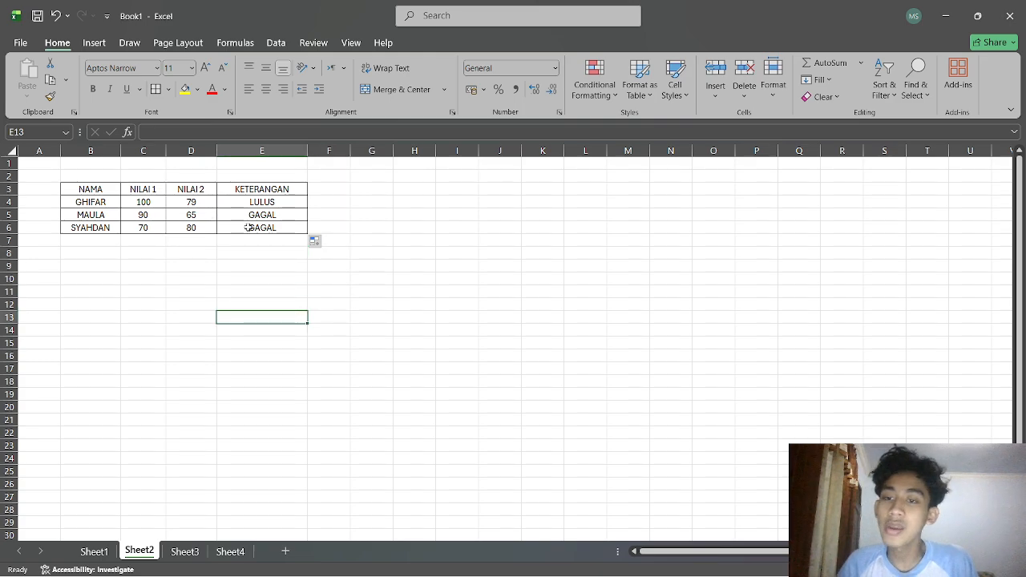
{"action": "left_click", "coordinate": [191, 215]}
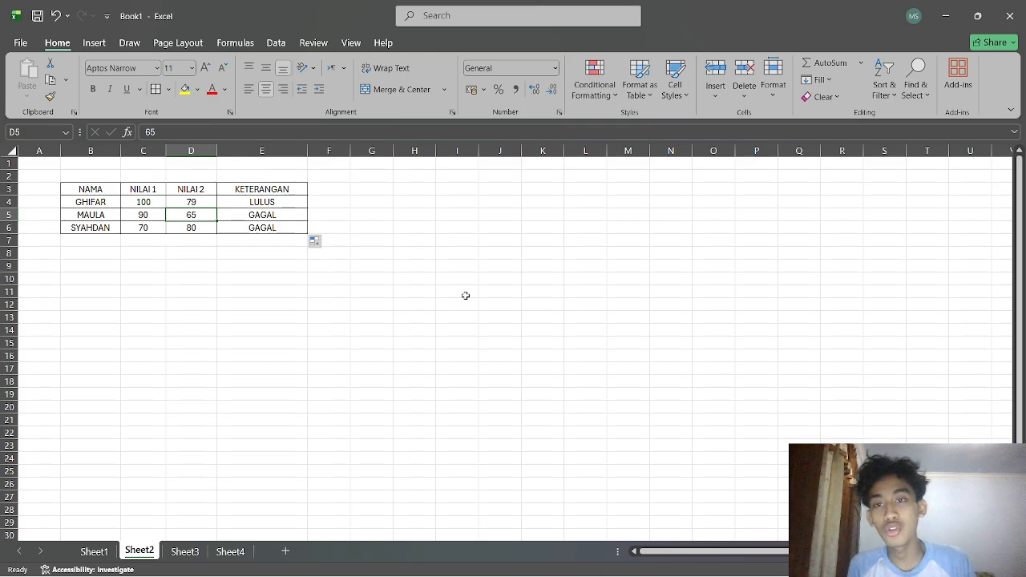
{"action": "left_click", "coordinate": [280, 216]}
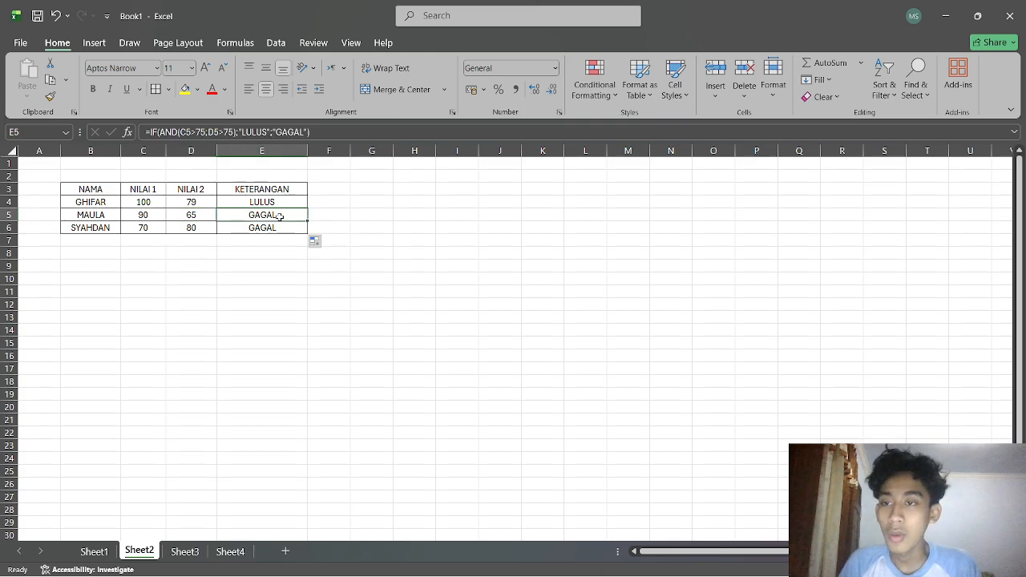
Replace AND with OR in the E4 formula and fill it down through E6.
{"action": "double_click", "coordinate": [274, 205]}
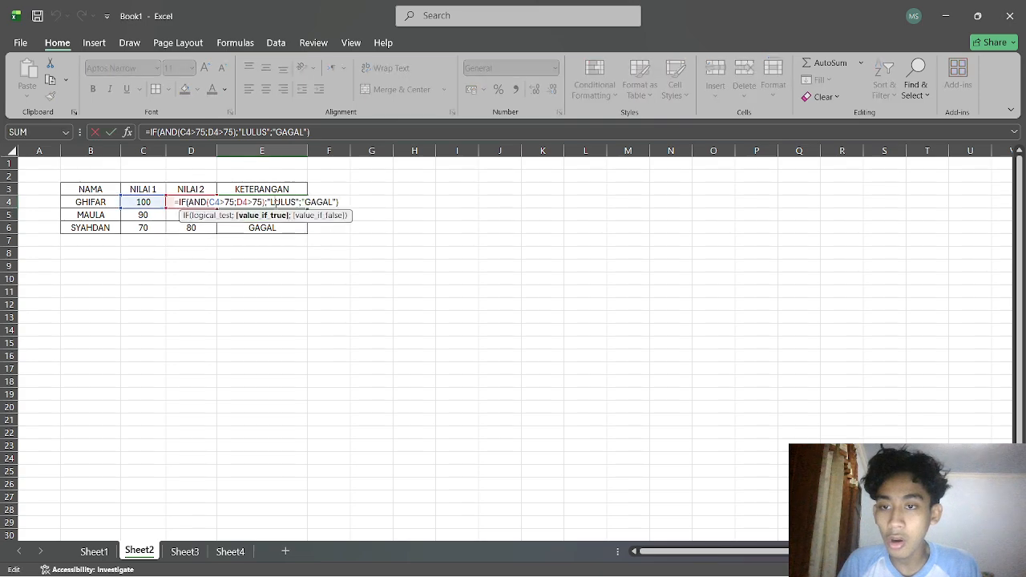
{"action": "double_click", "coordinate": [197, 202]}
{"action": "type", "text": "OR"}
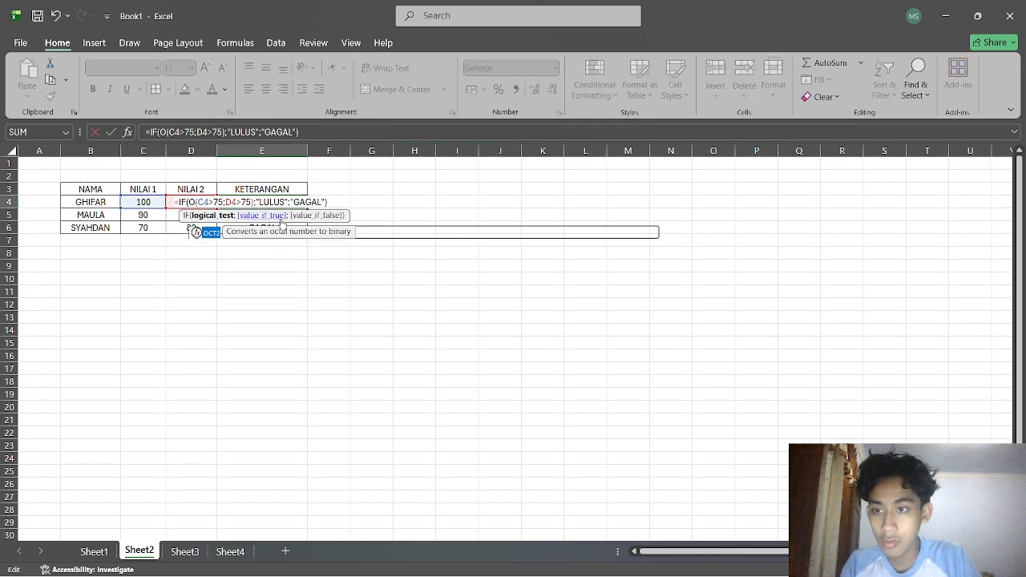
{"action": "key", "text": "Return"}
{"action": "left_click", "coordinate": [294, 205]}
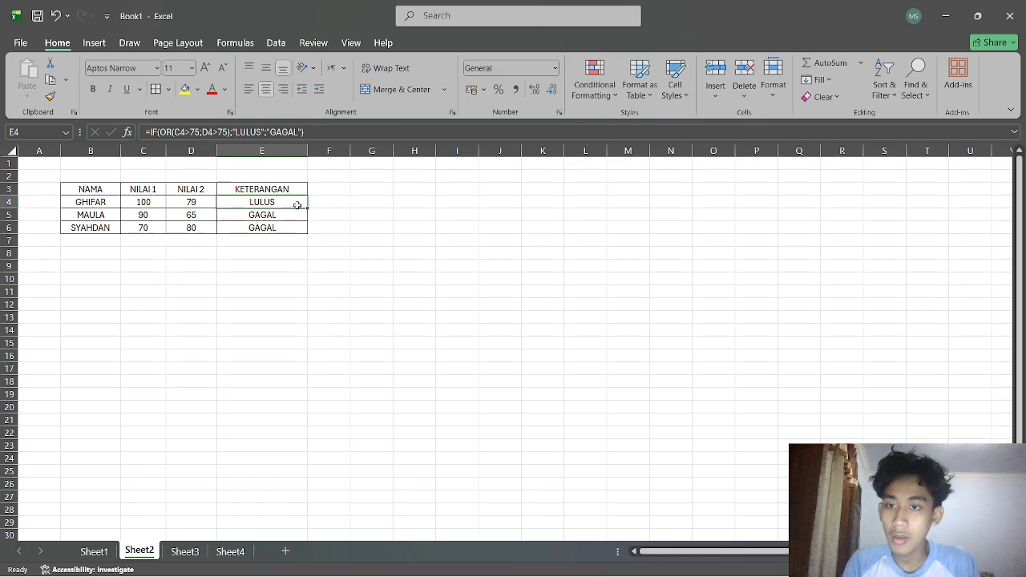
{"action": "left_click_drag", "start_coordinate": [307, 209], "coordinate": [308, 235]}
{"action": "left_click", "coordinate": [466, 290]}
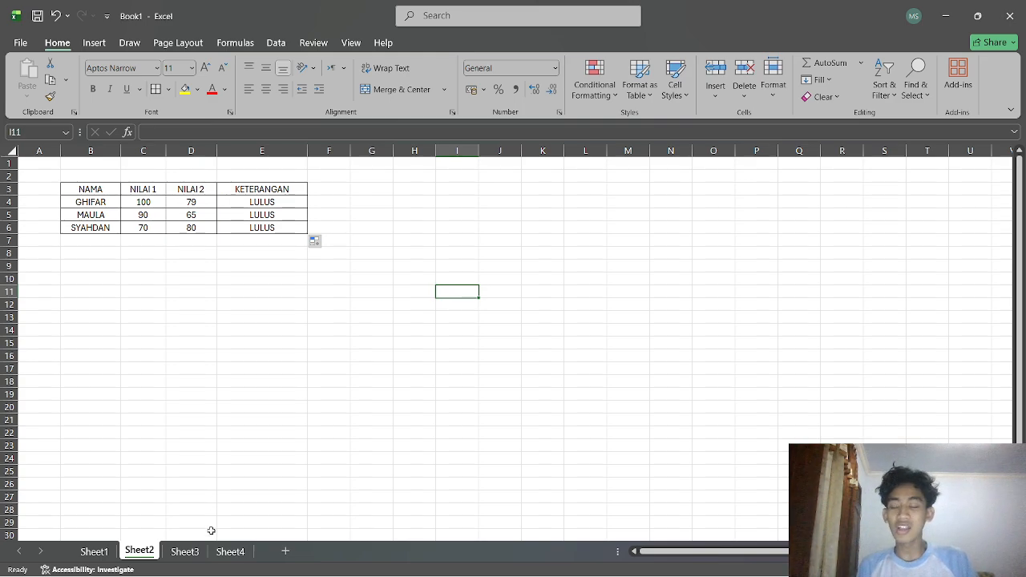
Switch to Sheet3 and inspect the KETERANGAN and GRADE formulas in D5 and E5.
{"action": "left_click", "coordinate": [189, 558]}
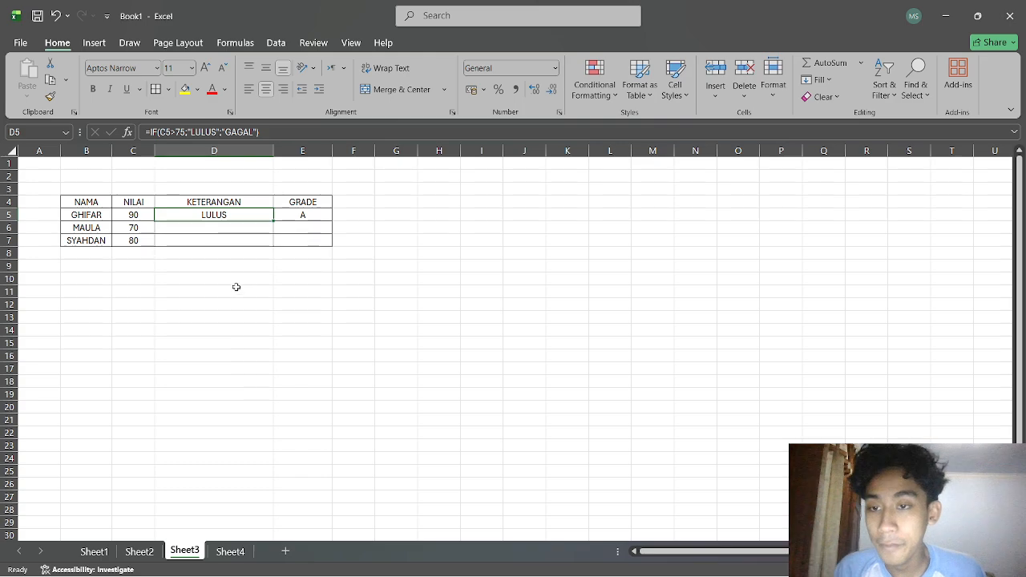
{"action": "left_click", "coordinate": [317, 214]}
{"action": "left_click", "coordinate": [342, 256]}
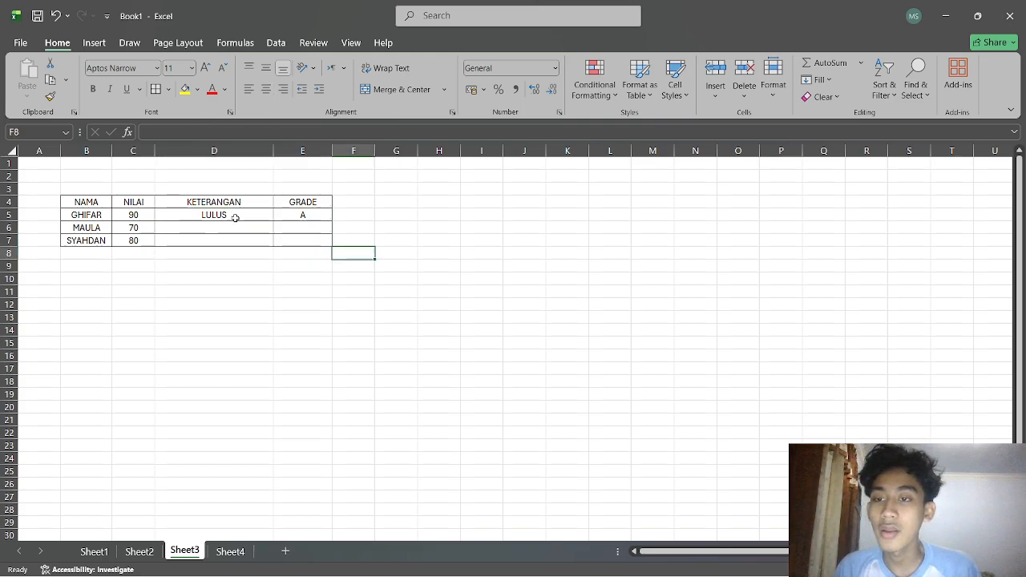
{"action": "left_click", "coordinate": [237, 218]}
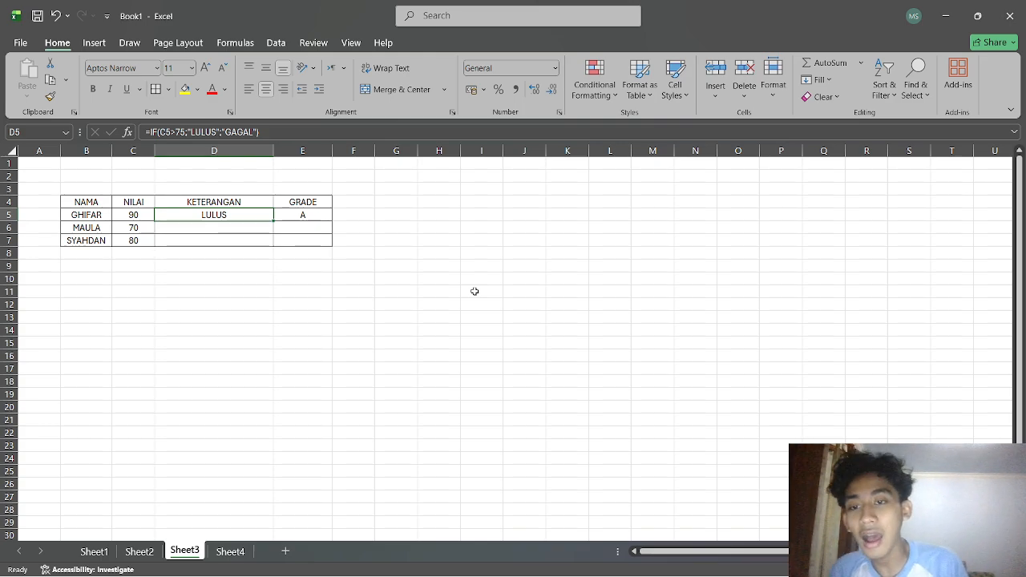
{"action": "left_click", "coordinate": [305, 212]}
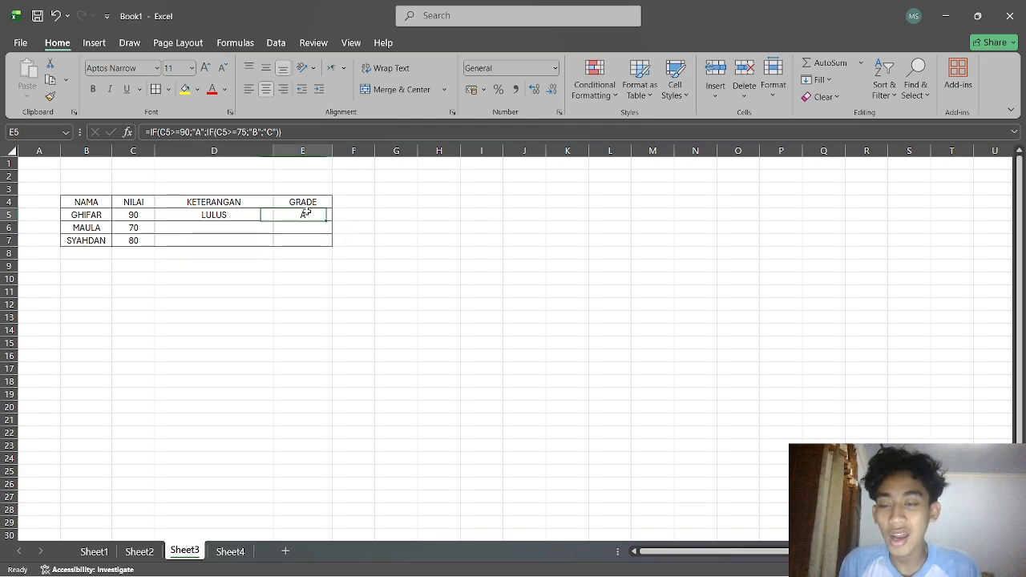
{"action": "left_click", "coordinate": [264, 219]}
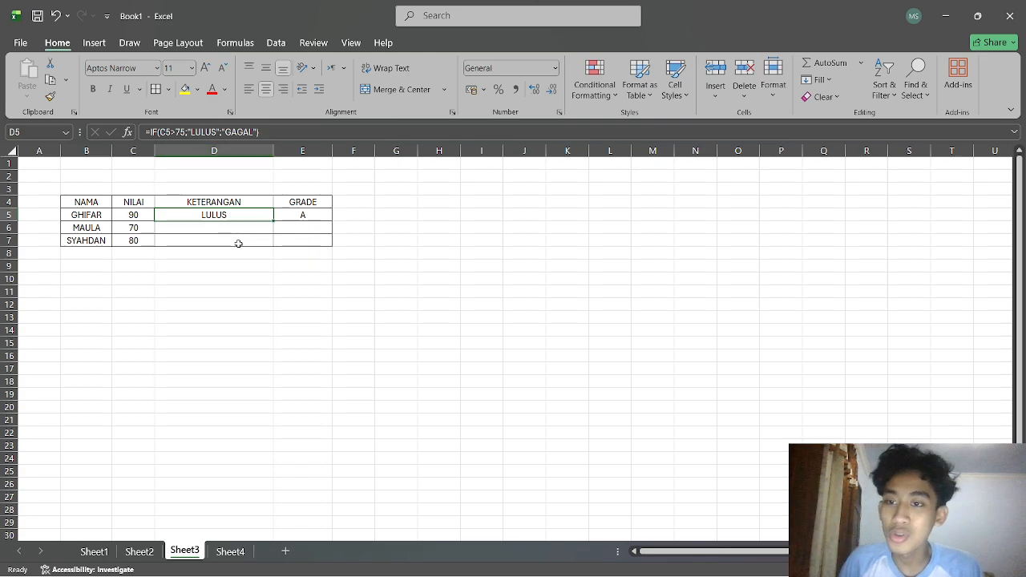
Clear D5 on Sheet3 and re-enter the formula =IF(C5>75;"LULUS";"GAGAL").
{"action": "double_click", "coordinate": [241, 215]}
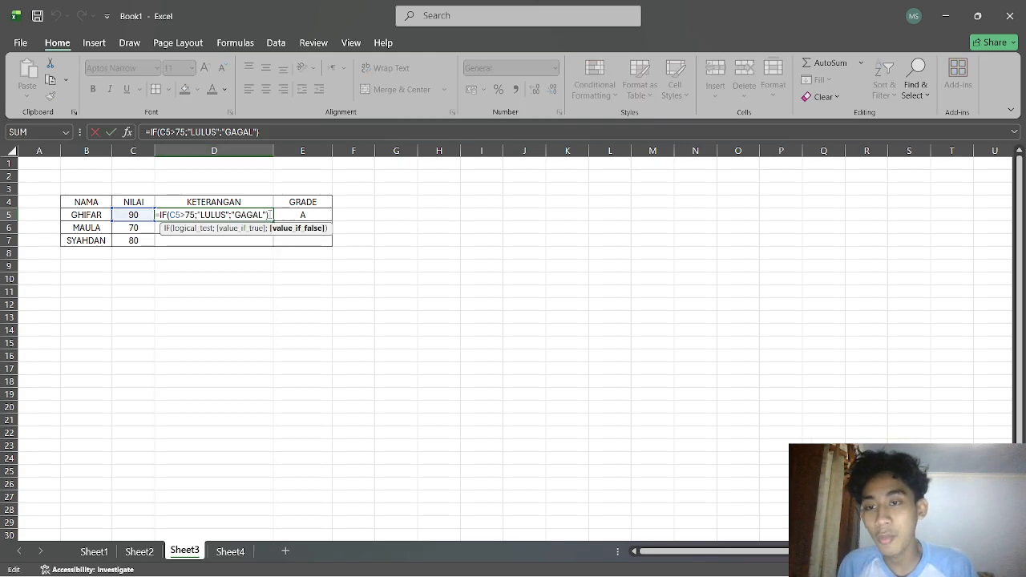
{"action": "left_click_drag", "start_coordinate": [274, 215], "coordinate": [156, 216]}
{"action": "key", "text": "BackSpace"}
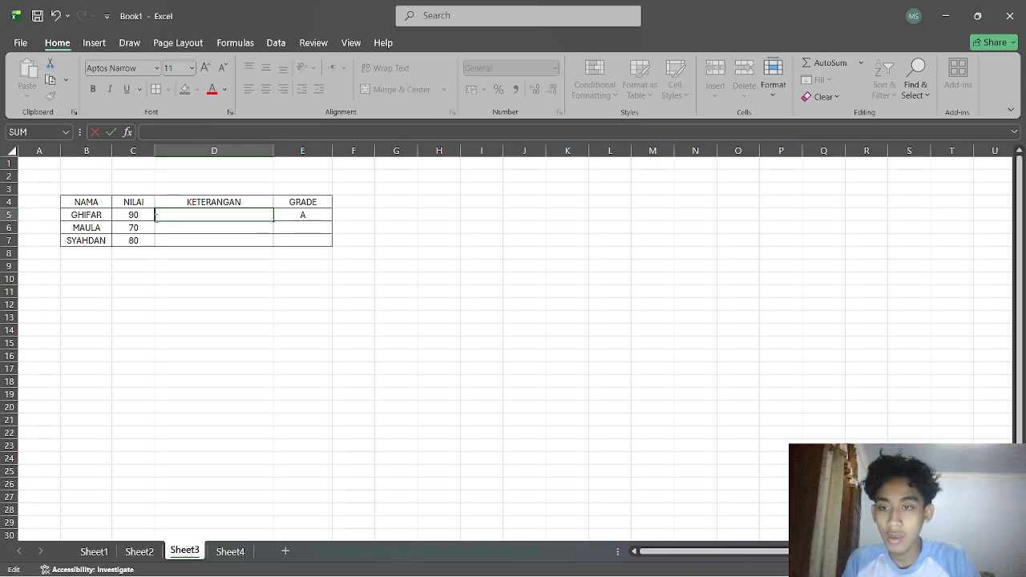
{"action": "type", "text": "=IF"}
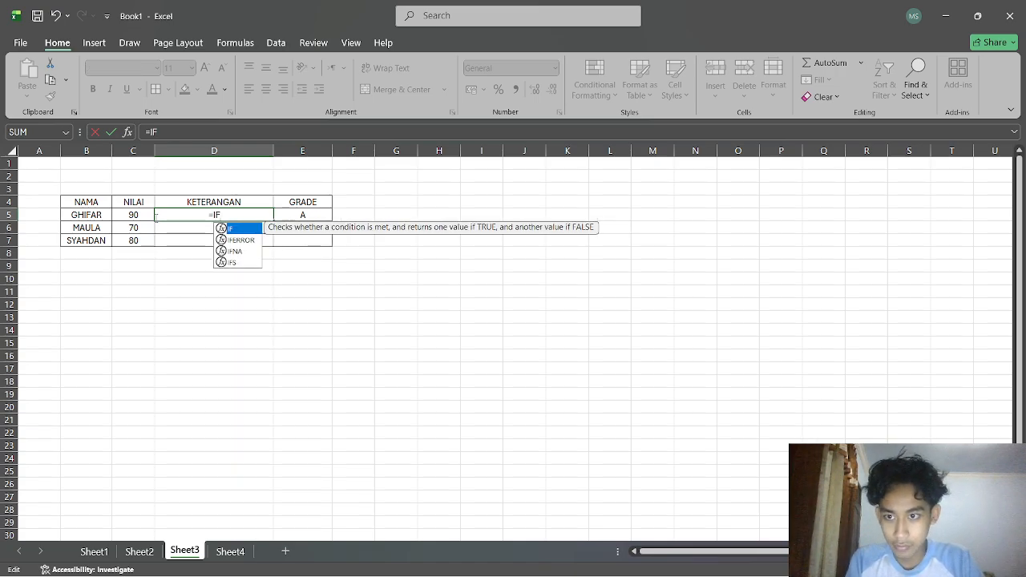
{"action": "type", "text": "("}
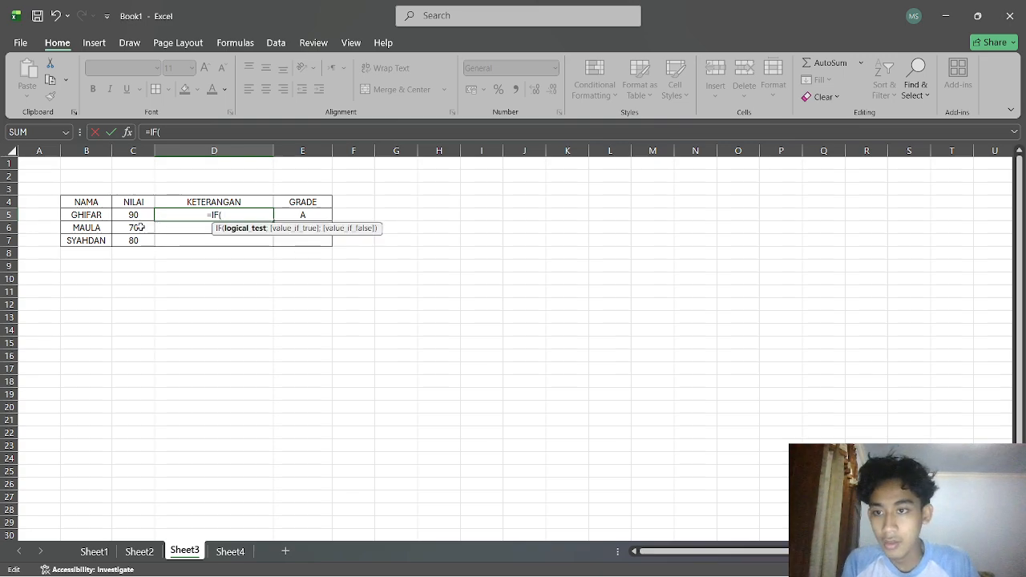
{"action": "left_click", "coordinate": [136, 218]}
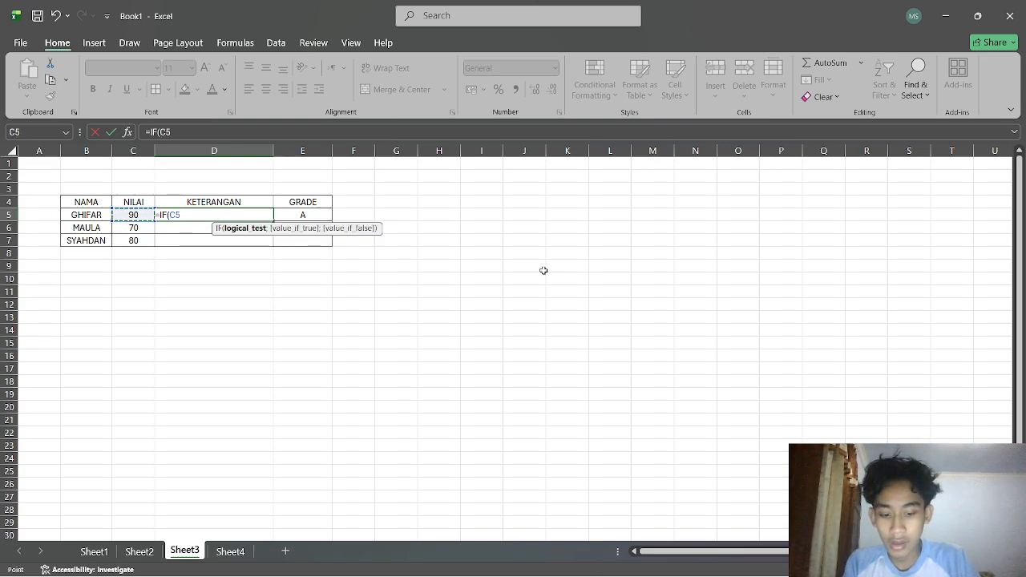
{"action": "type", "text": ">75;"}
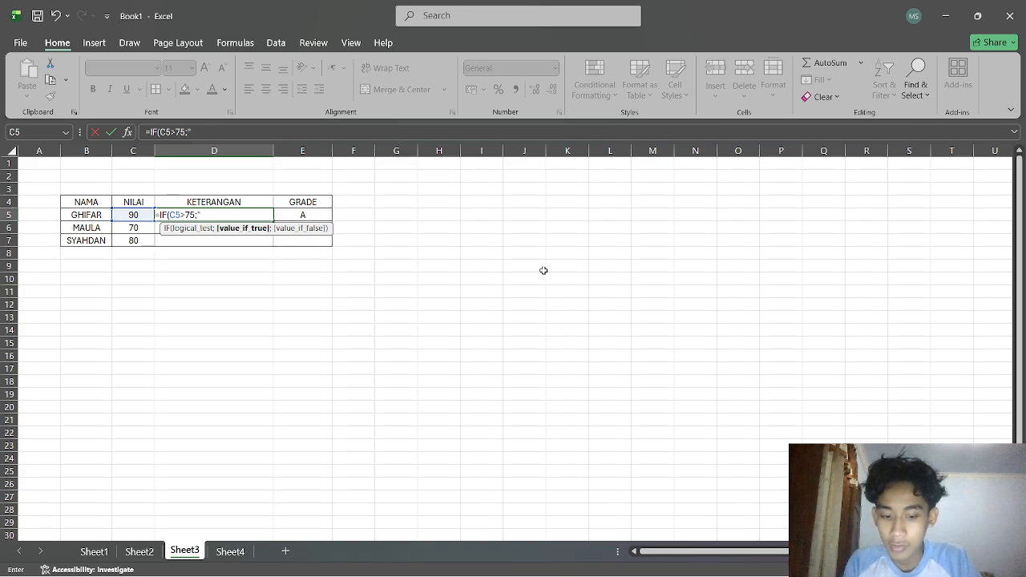
{"action": "type", "text": "\"LULUS\""}
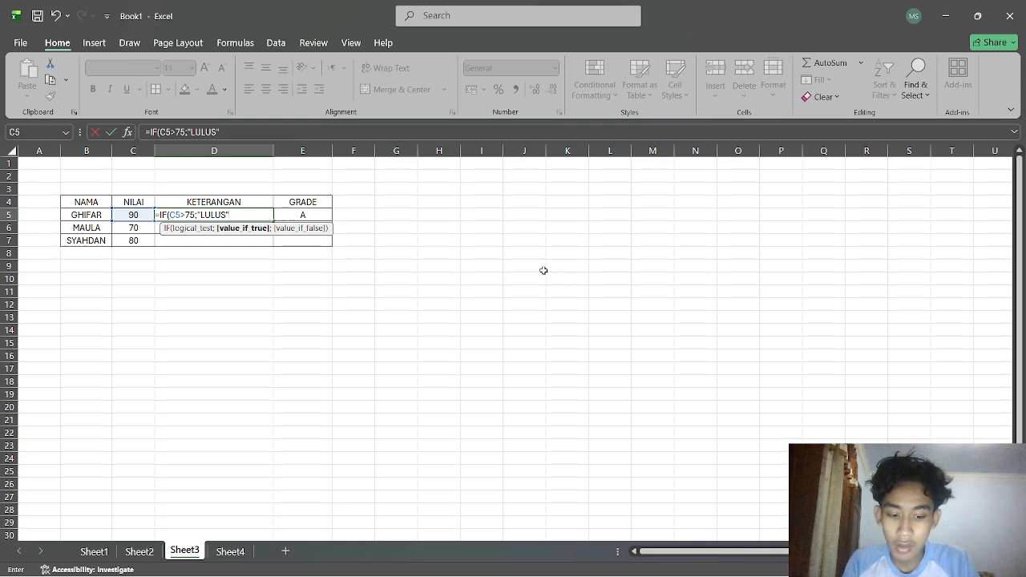
{"action": "type", "text": ";"}
{"action": "type", "text": "\"GA"}
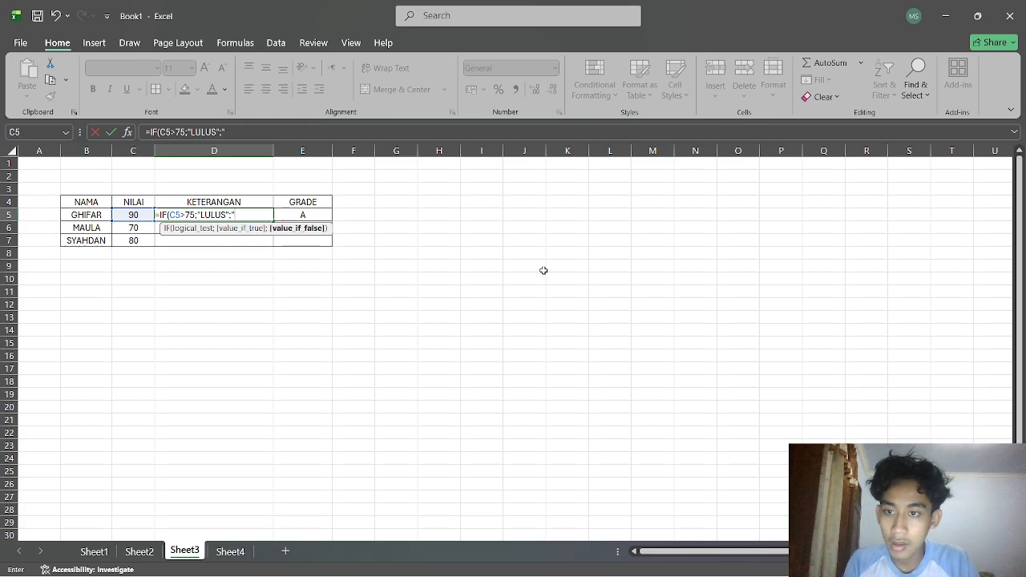
{"action": "type", "text": "GAL\""}
{"action": "key", "text": "Return"}
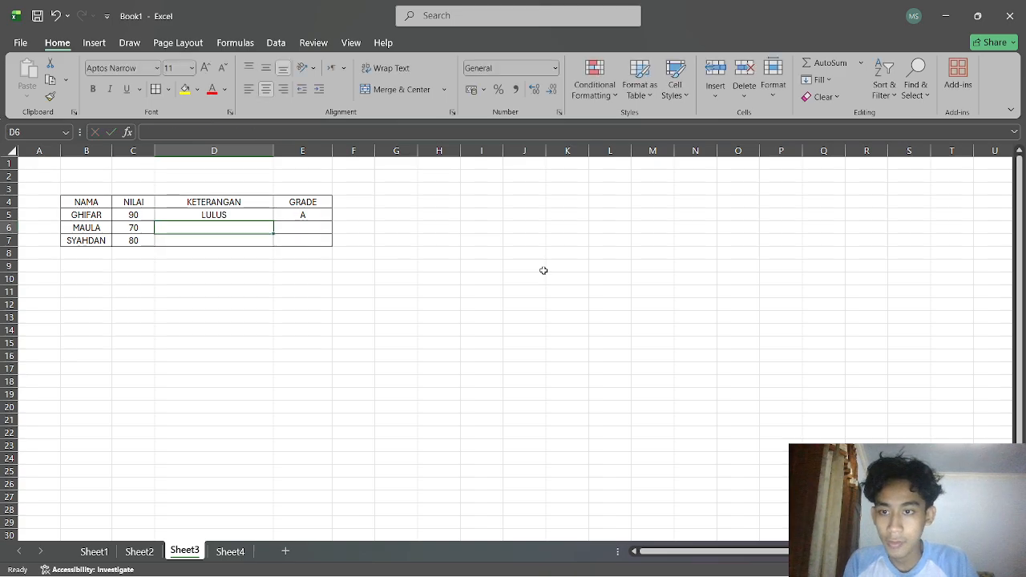
Fill the D5 formula down through D7.
{"action": "left_click", "coordinate": [261, 215]}
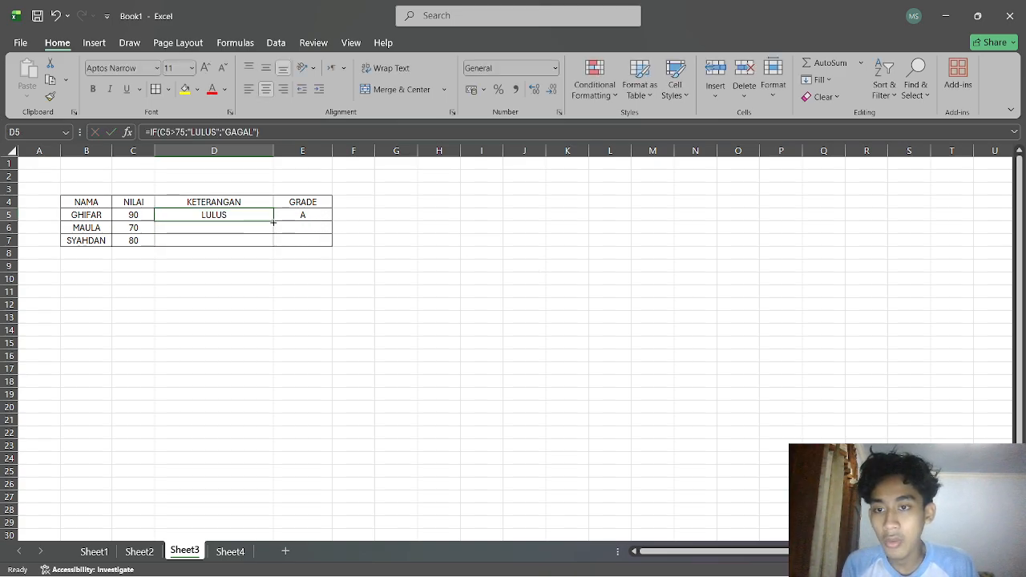
{"action": "left_click_drag", "start_coordinate": [273, 223], "coordinate": [272, 242]}
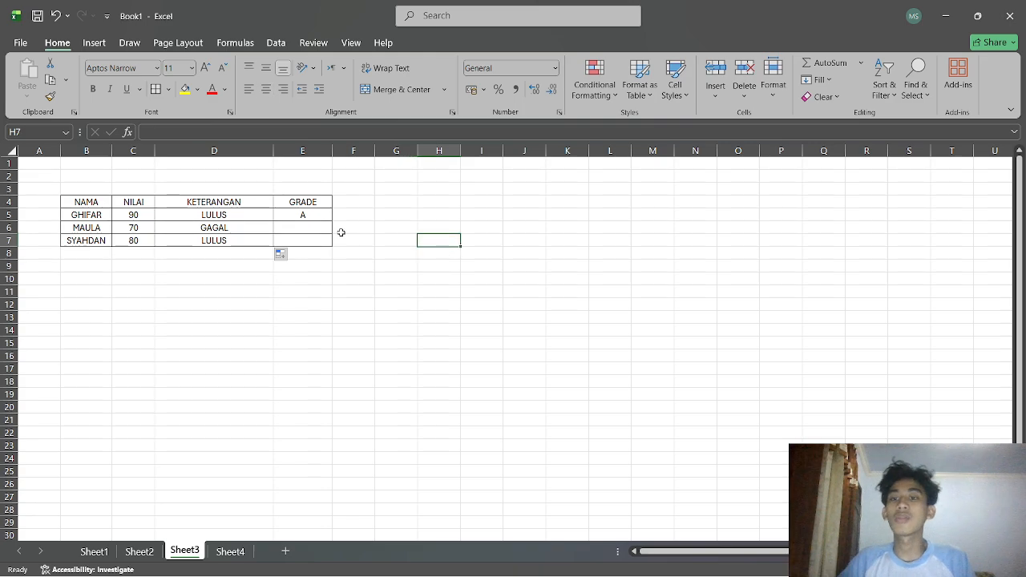
Clear the existing nested grade formula from E5 on Sheet3.
{"action": "left_click", "coordinate": [313, 215]}
{"action": "double_click", "coordinate": [304, 216]}
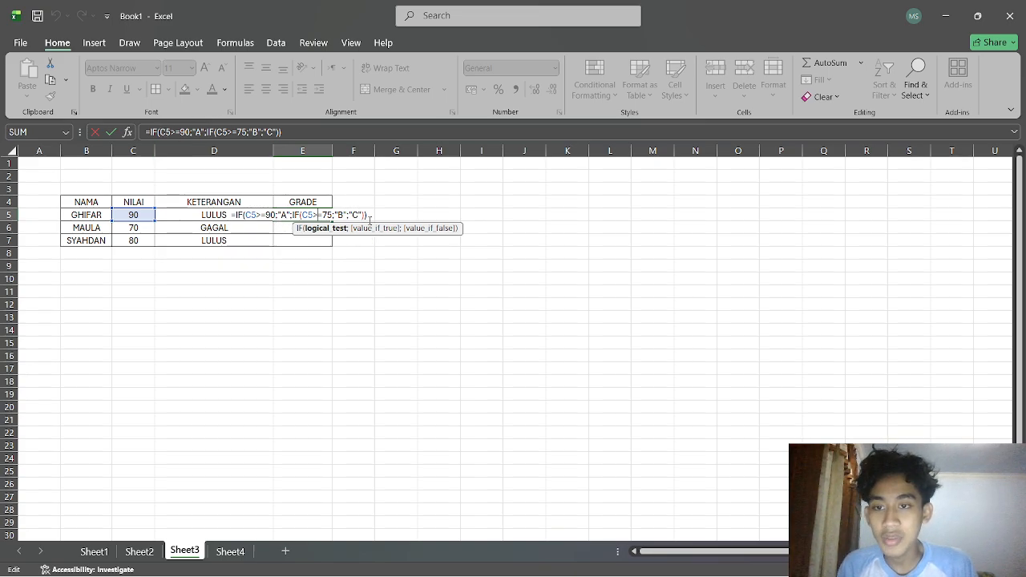
{"action": "left_click_drag", "start_coordinate": [366, 215], "coordinate": [232, 215]}
{"action": "key", "text": "BackSpace"}
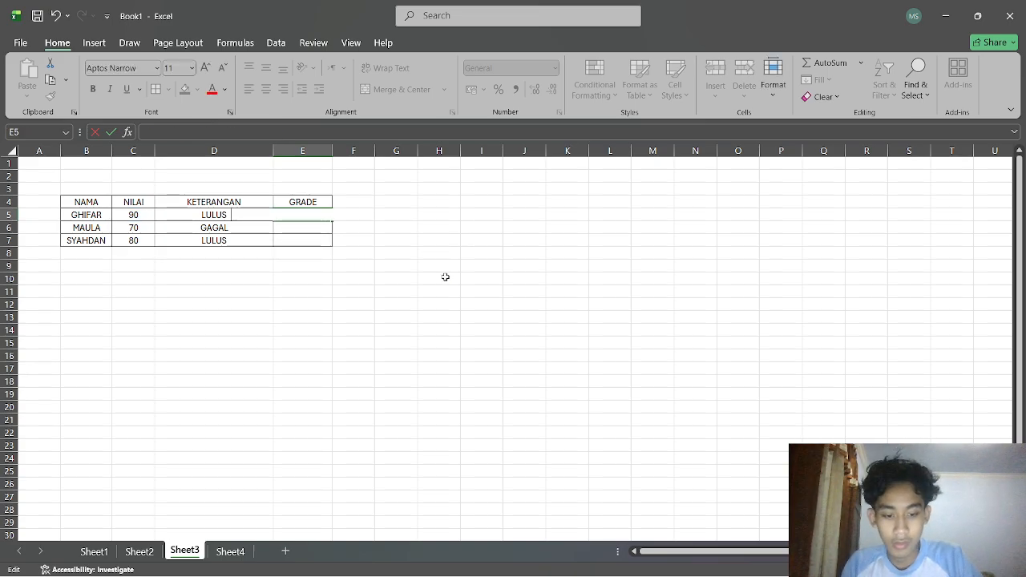
Try to enter the nested formula =IF(C5>=90;"A";(C5>=75;"B";"C" in E5.
{"action": "type", "text": "=IF"}
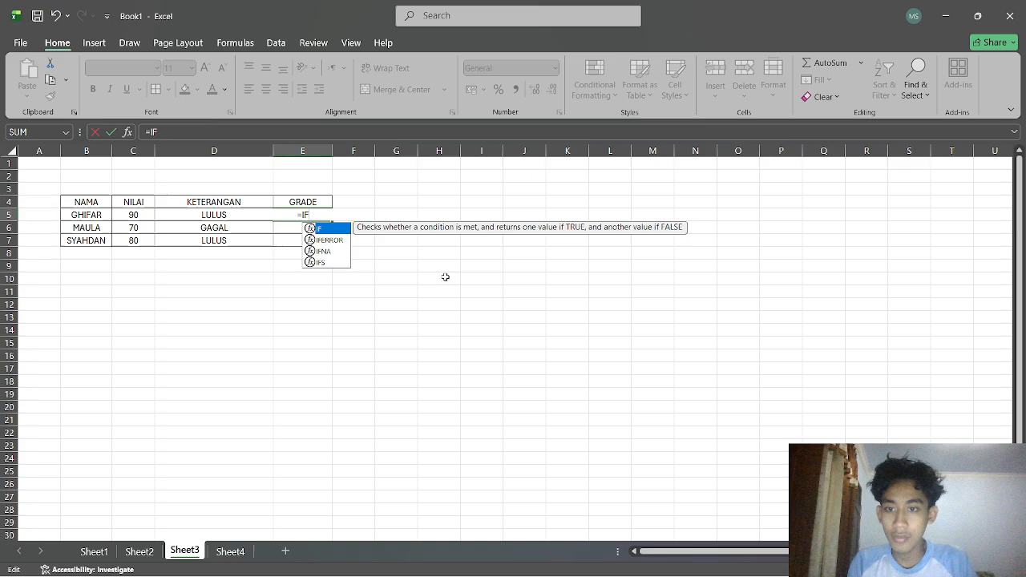
{"action": "type", "text": "("}
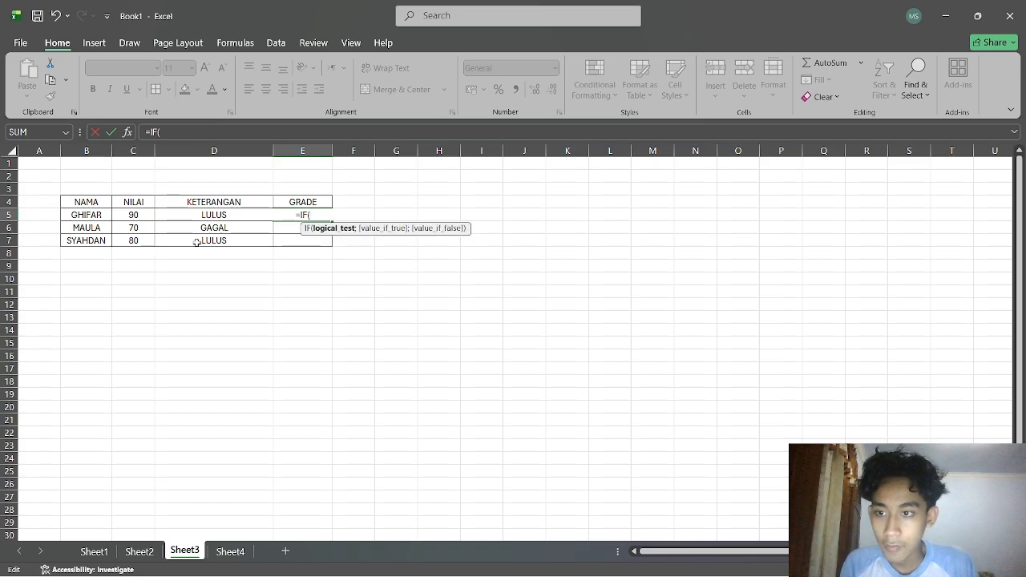
{"action": "left_click", "coordinate": [140, 215]}
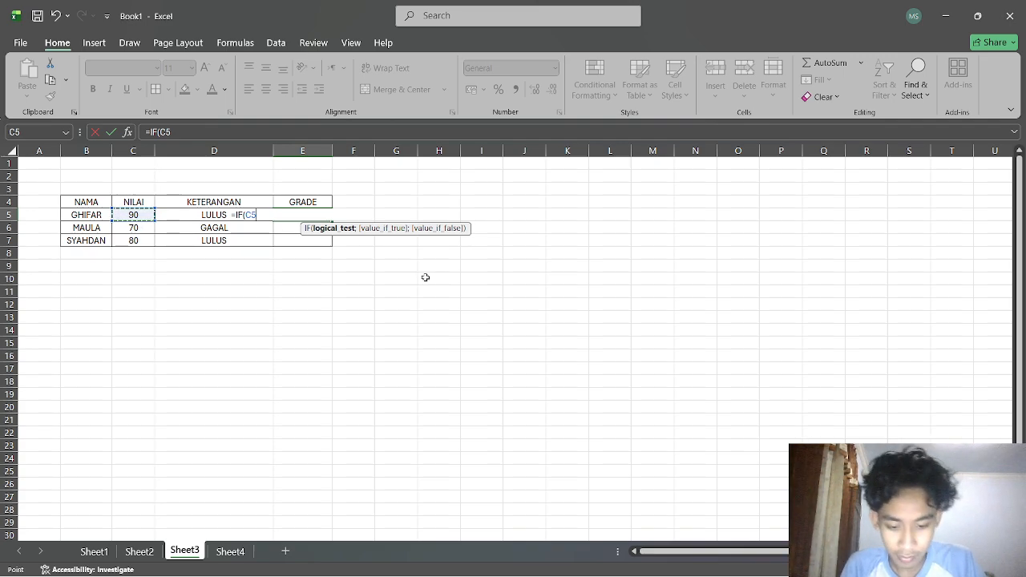
{"action": "type", "text": ">"}
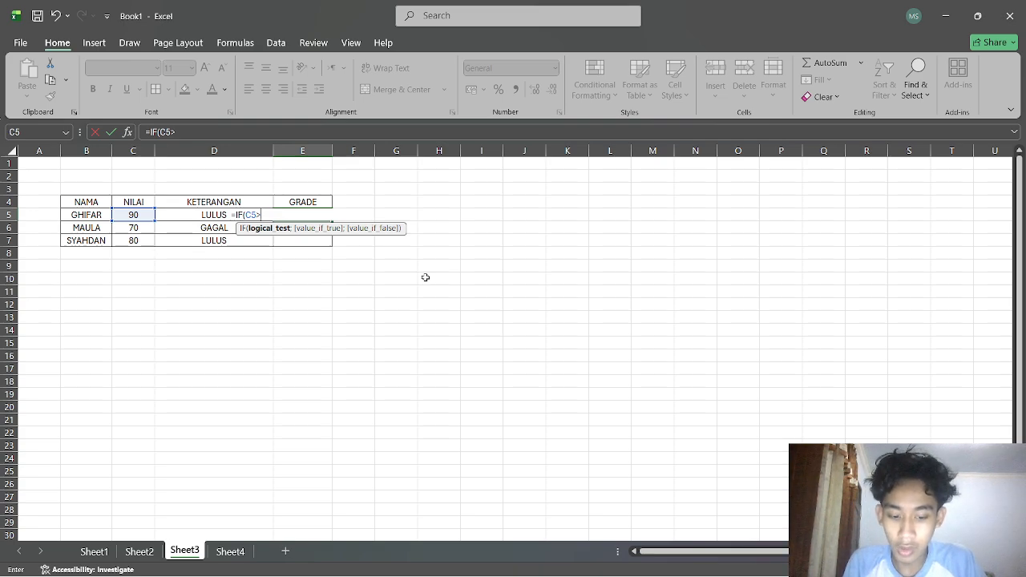
{"action": "type", "text": "="}
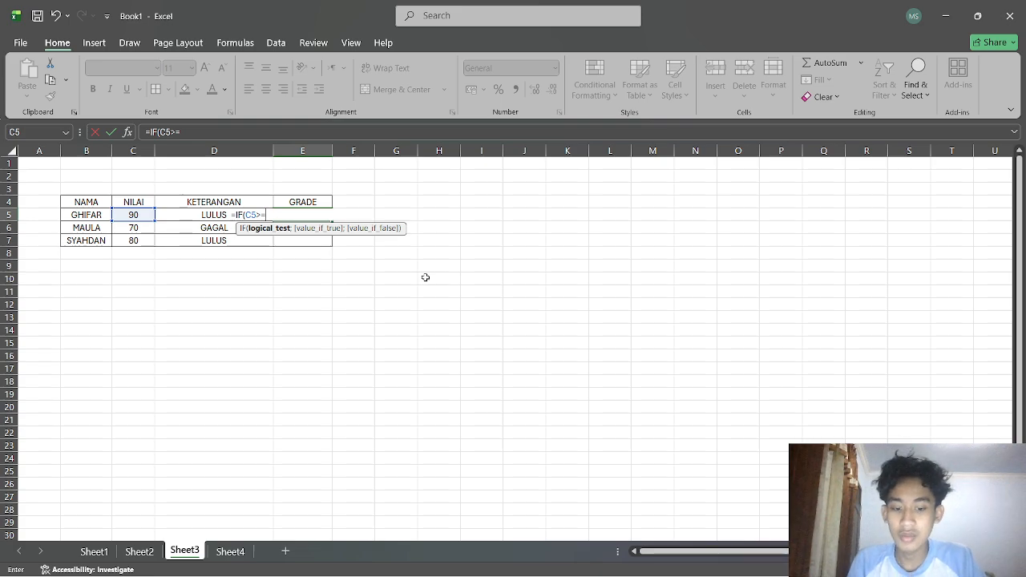
{"action": "type", "text": "90"}
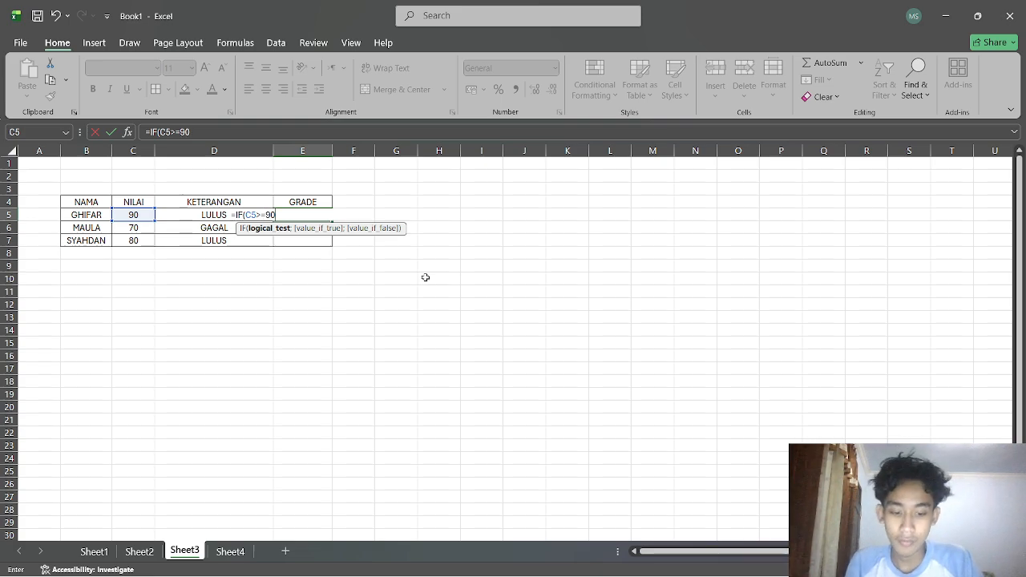
{"action": "type", "text": ";"}
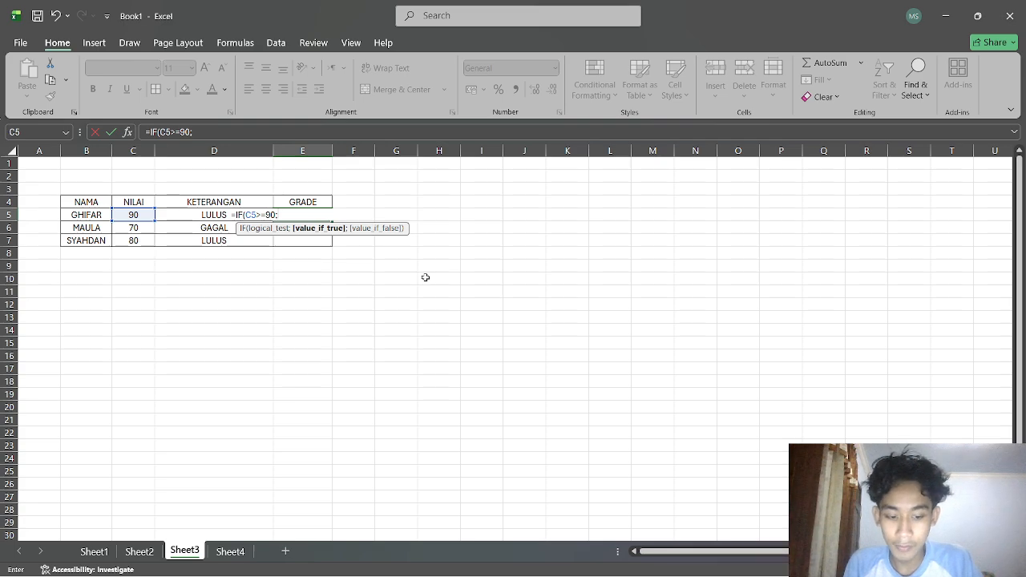
{"action": "type", "text": "\""}
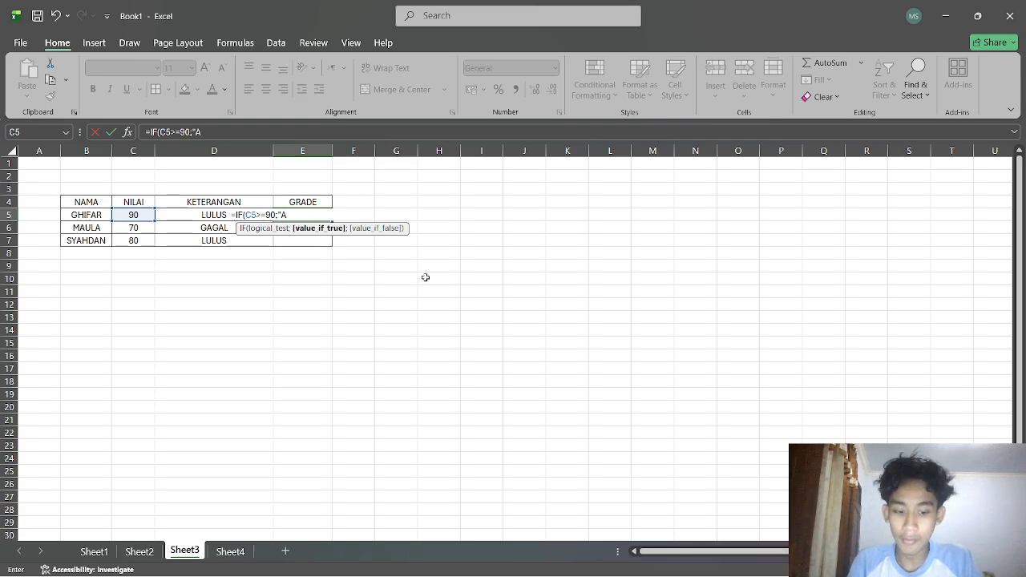
{"action": "type", "text": "A\";"}
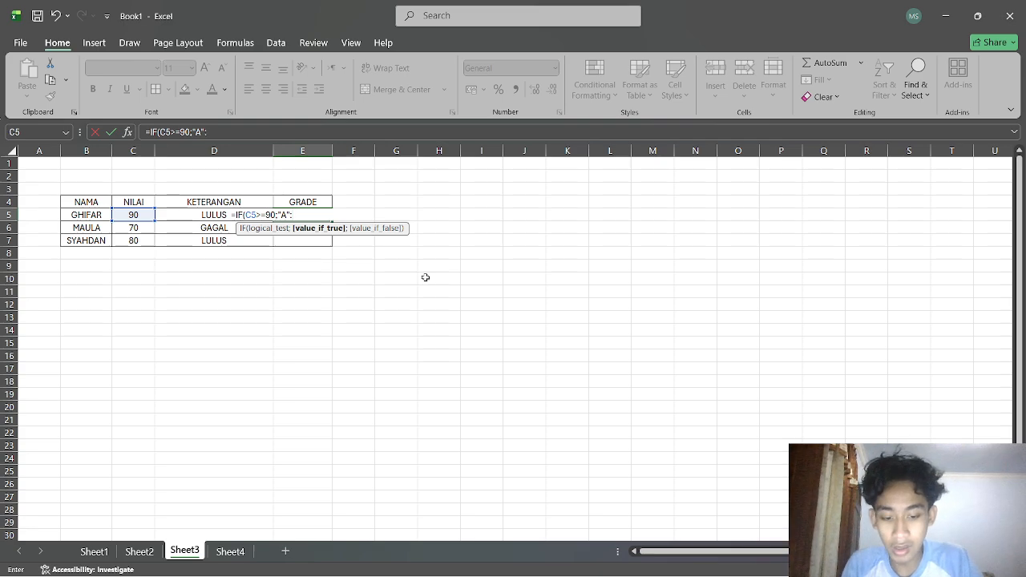
{"action": "type", "text": "IF"}
{"action": "key", "text": "BackSpace"}
{"action": "key", "text": "BackSpace"}
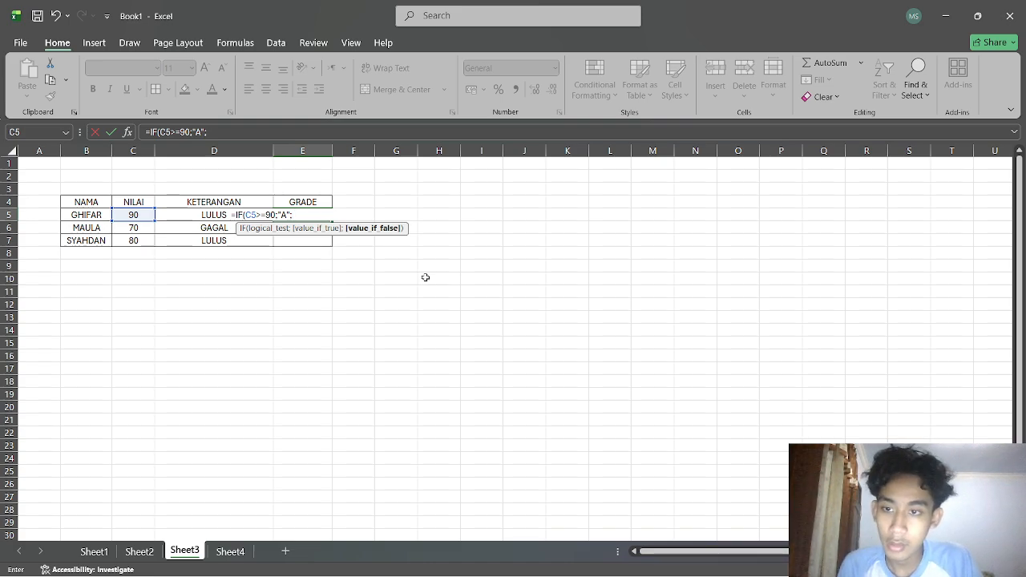
{"action": "type", "text": "("}
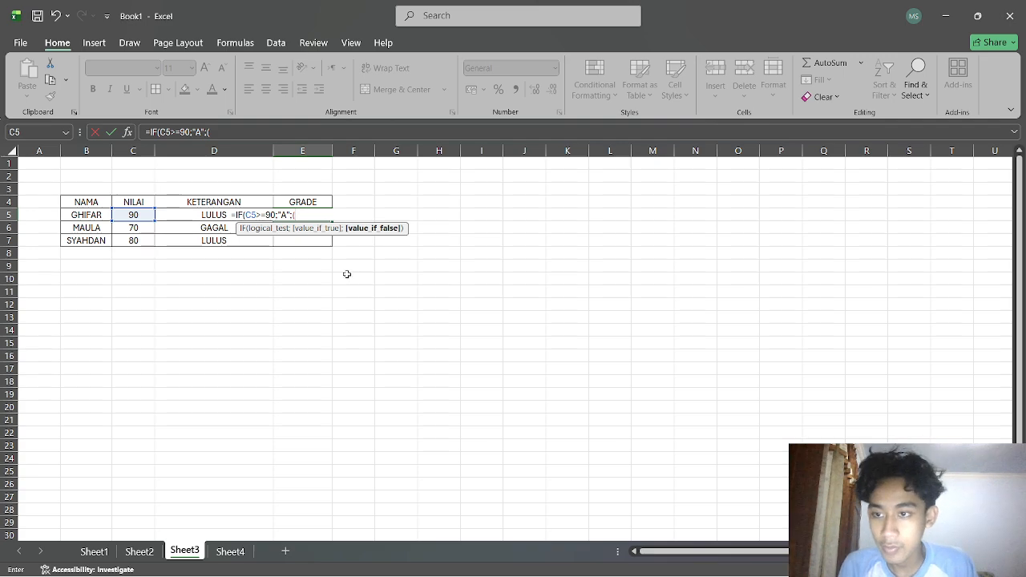
{"action": "left_click", "coordinate": [139, 217]}
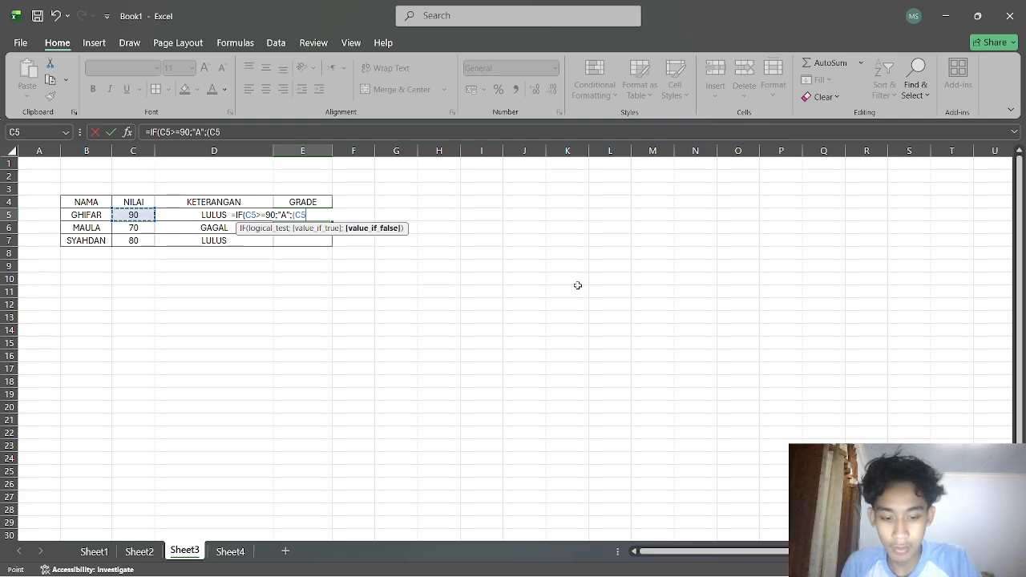
{"action": "type", "text": "."}
{"action": "key", "text": "BackSpace"}
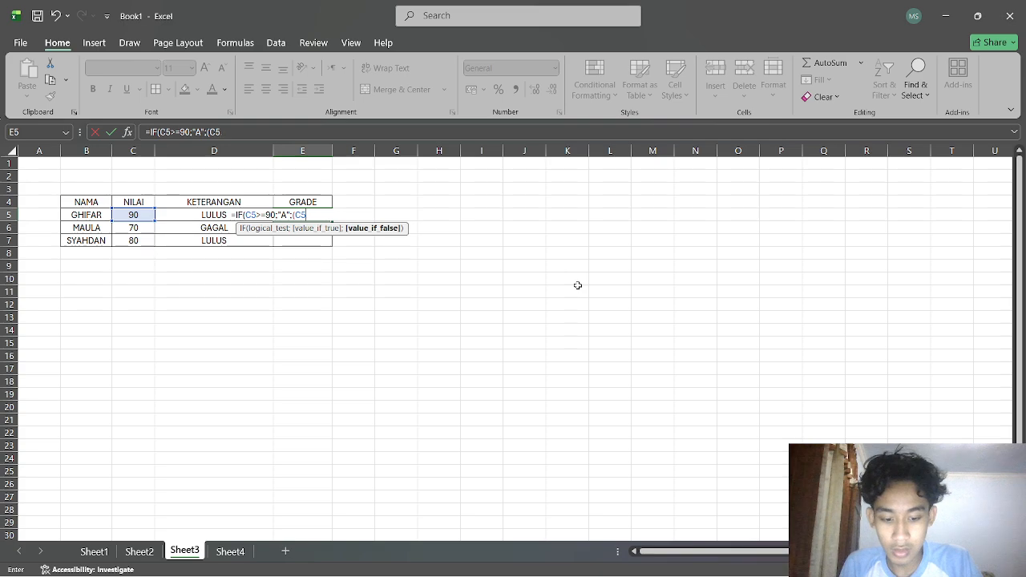
{"action": "type", "text": ">="}
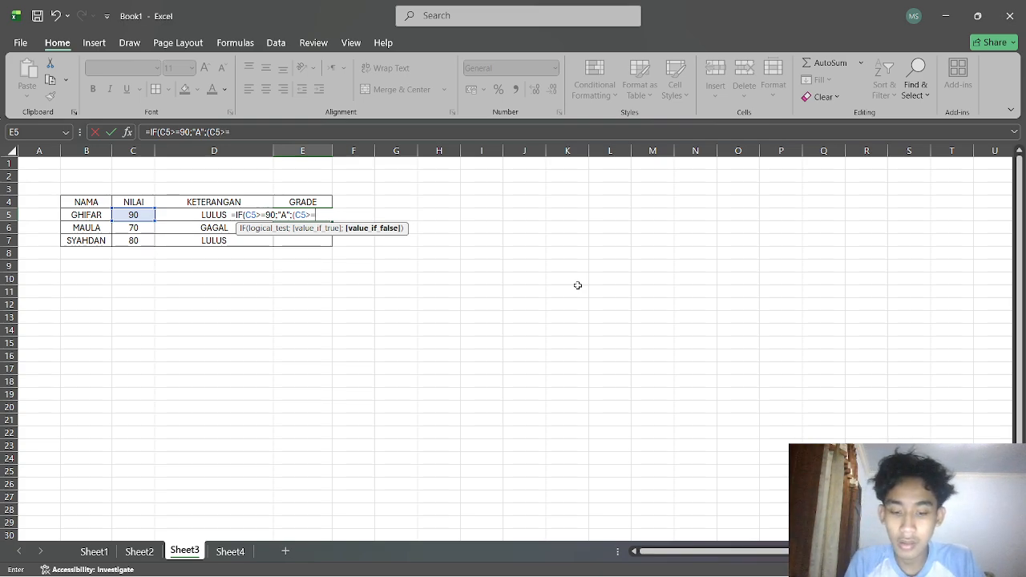
{"action": "type", "text": "75"}
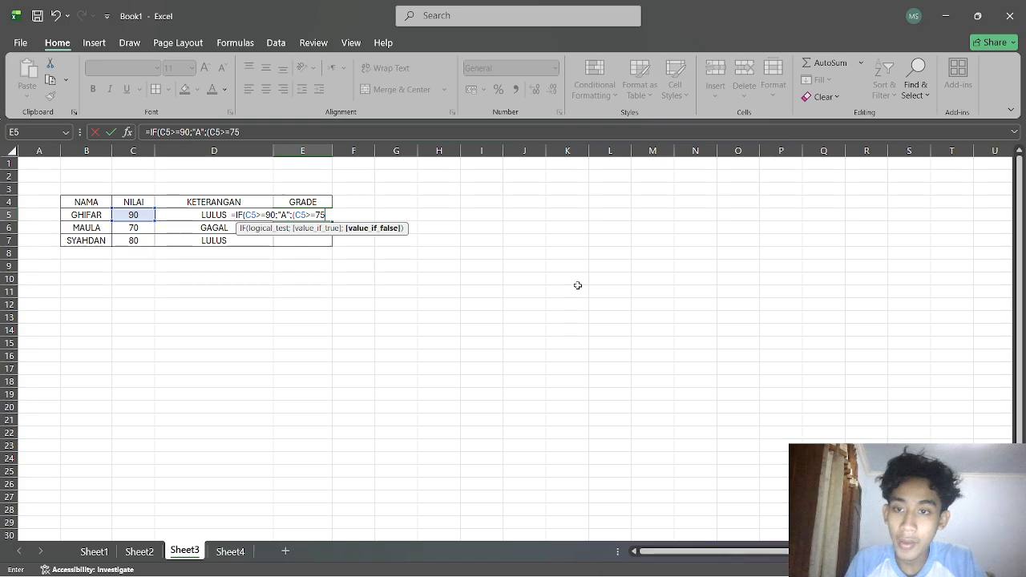
{"action": "type", "text": ";\""}
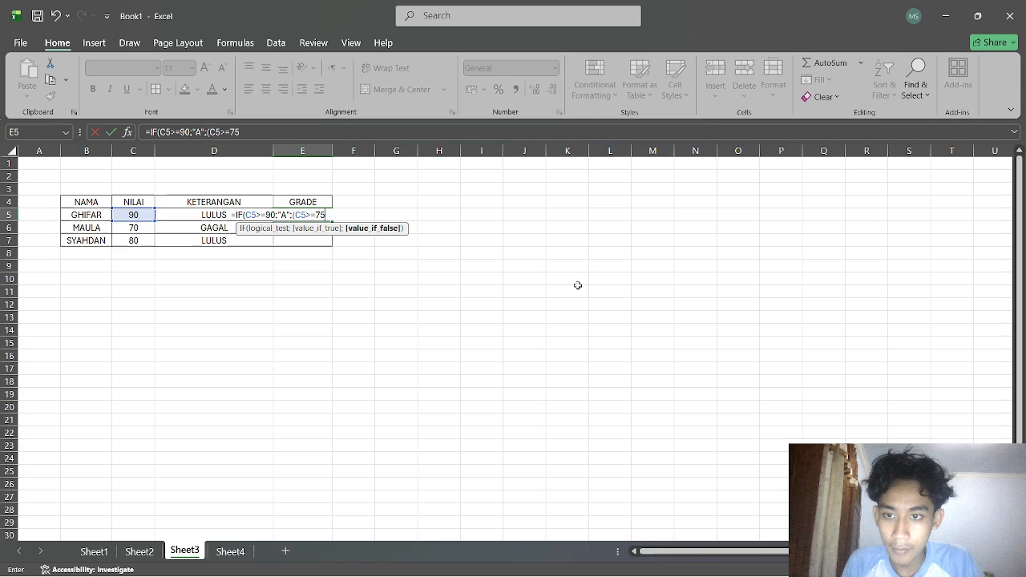
{"action": "key", "text": "BackSpace"}
{"action": "type", "text": ";(C5>=75"}
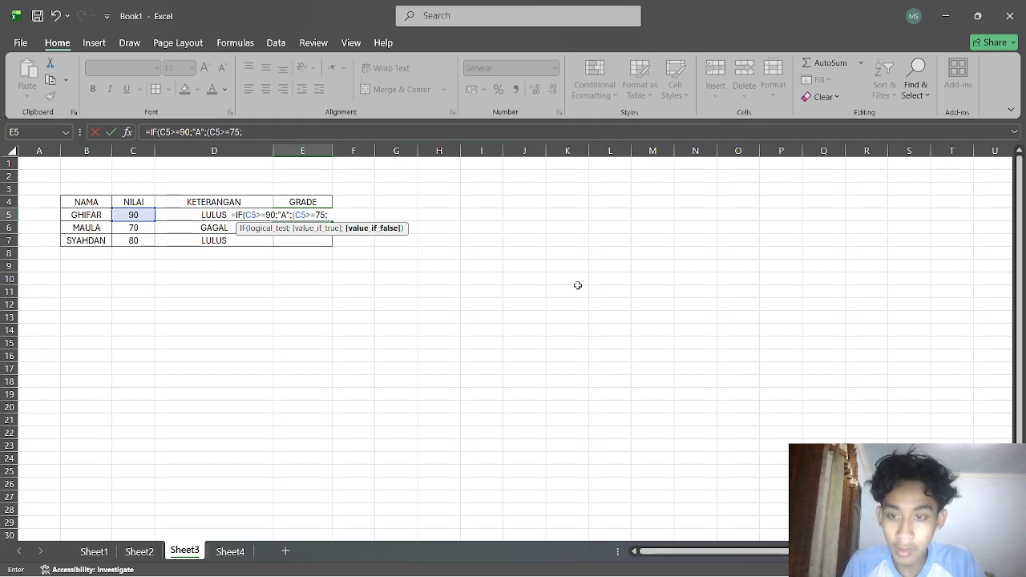
{"action": "type", "text": ";\"B\";"}
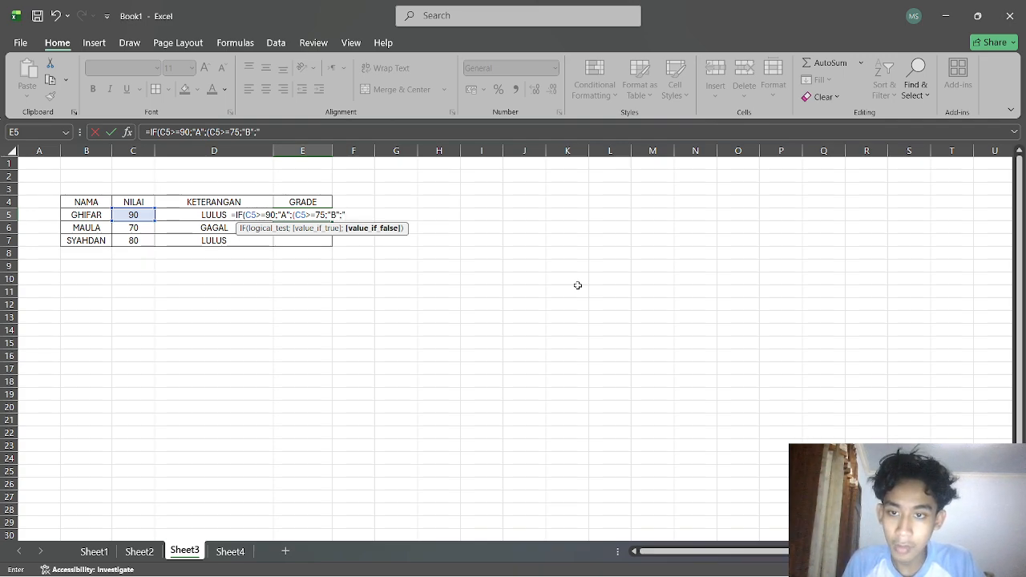
{"action": "type", "text": "\"C\""}
{"action": "key", "text": "Return"}
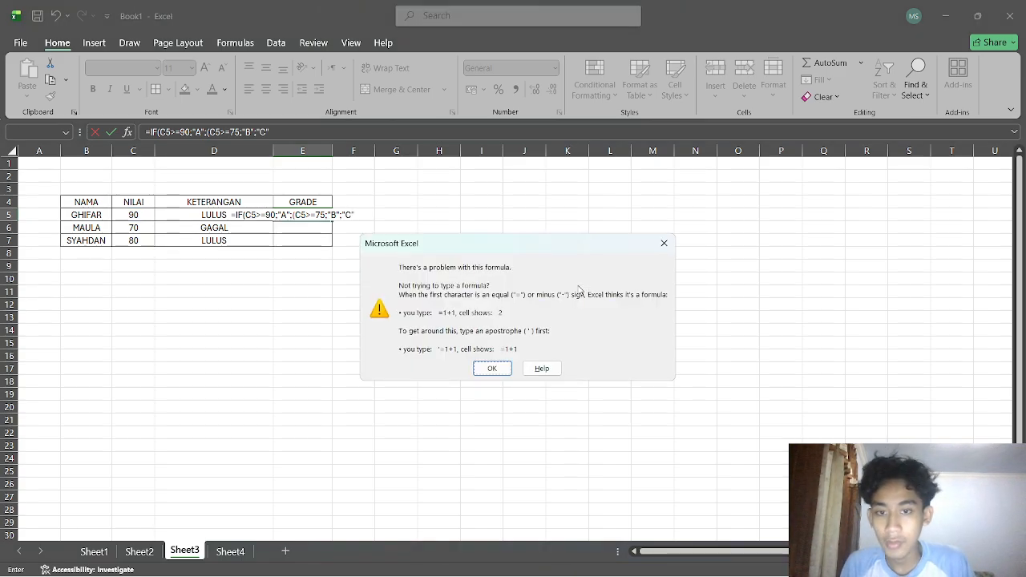
{"action": "left_click", "coordinate": [506, 366]}
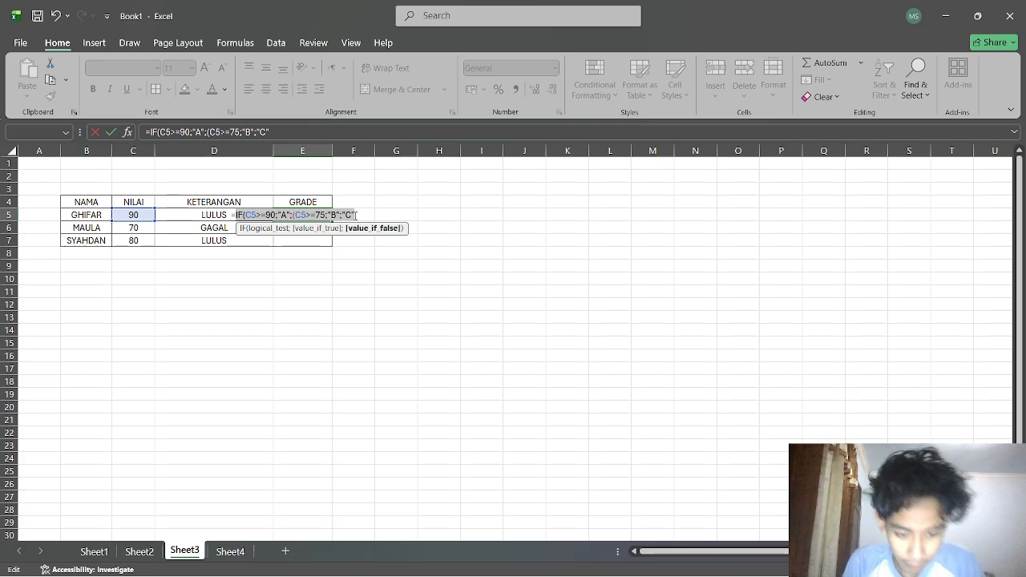
Discard the broken formula entry so E5 is empty again.
{"action": "type", "text": ")"}
{"action": "key", "text": "ctrl+z"}
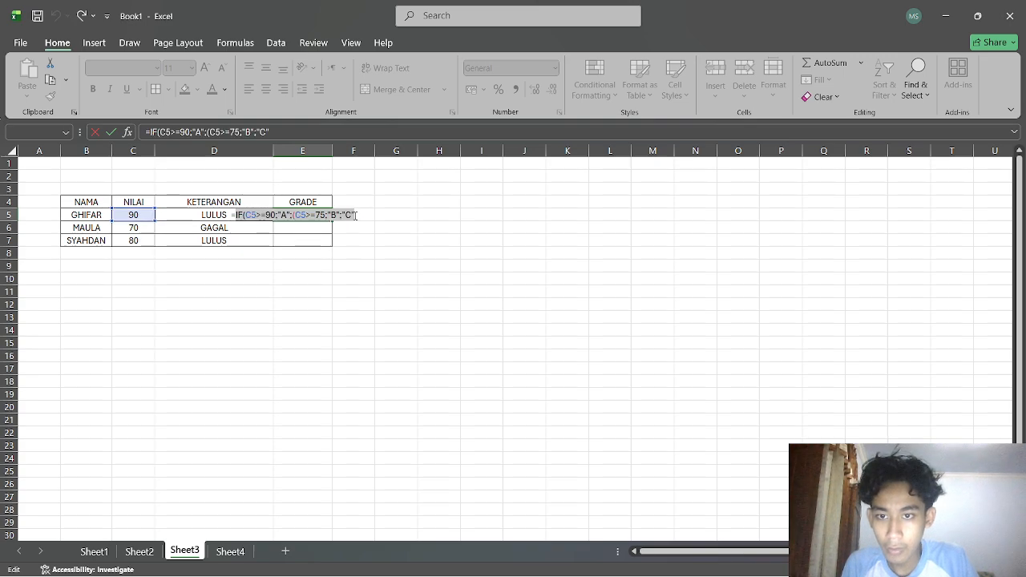
{"action": "key", "text": "BackSpace"}
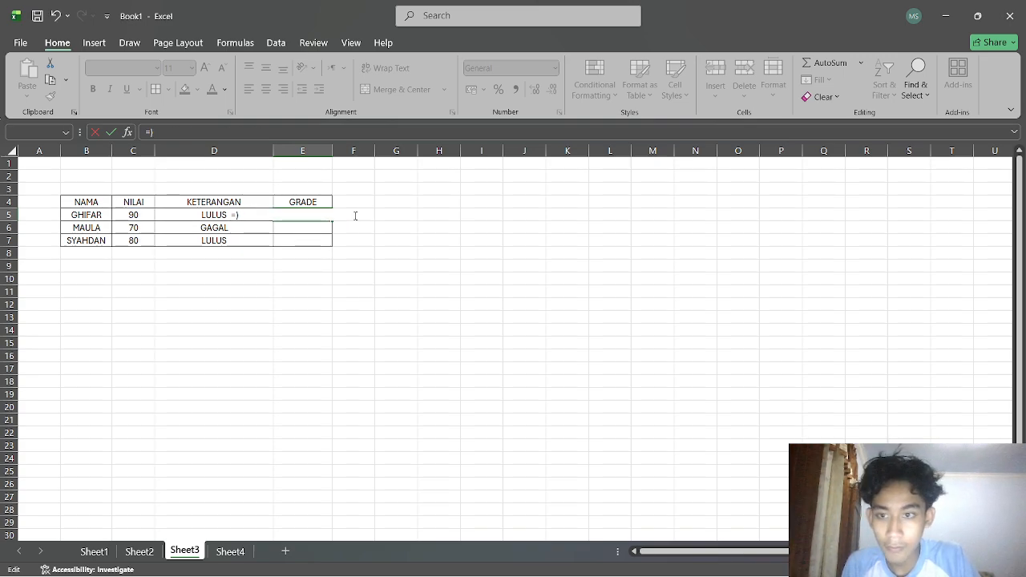
{"action": "key", "text": "ctrl+z"}
{"action": "left_click", "coordinate": [300, 255]}
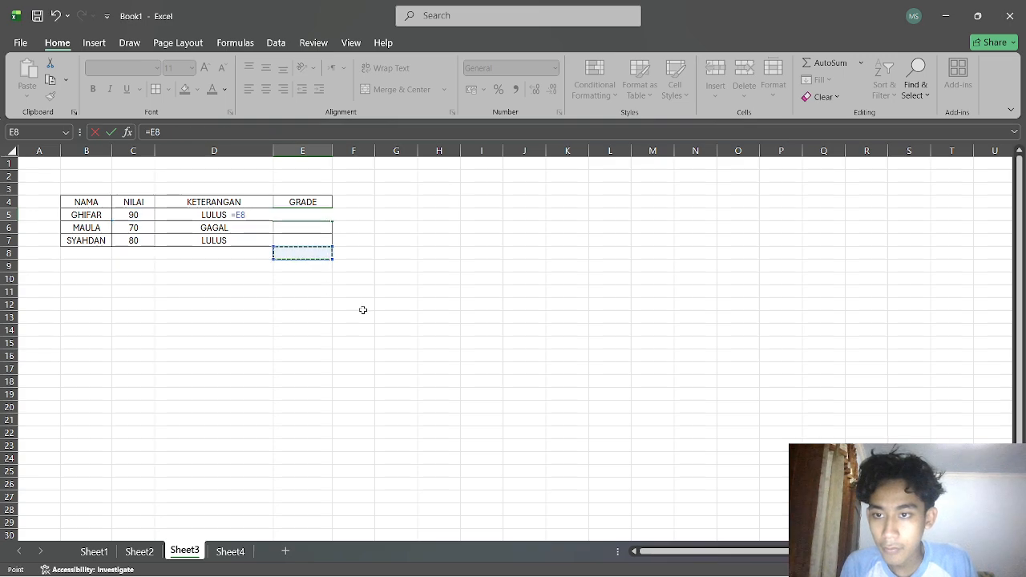
{"action": "left_click", "coordinate": [396, 342]}
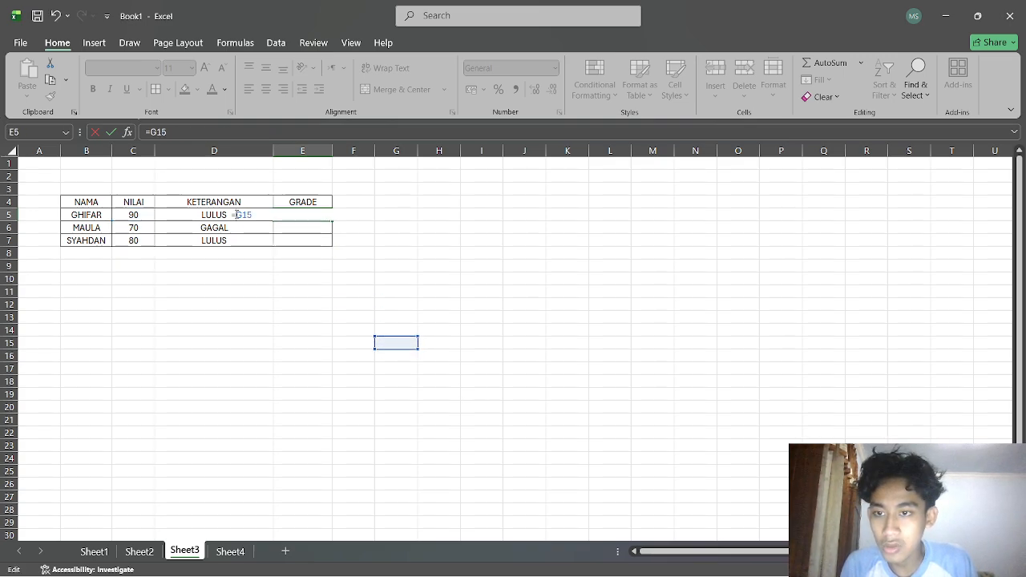
{"action": "left_click_drag", "start_coordinate": [232, 215], "coordinate": [262, 215]}
{"action": "key", "text": "BackSpace"}
{"action": "left_click", "coordinate": [398, 279]}
{"action": "left_click", "coordinate": [295, 218]}
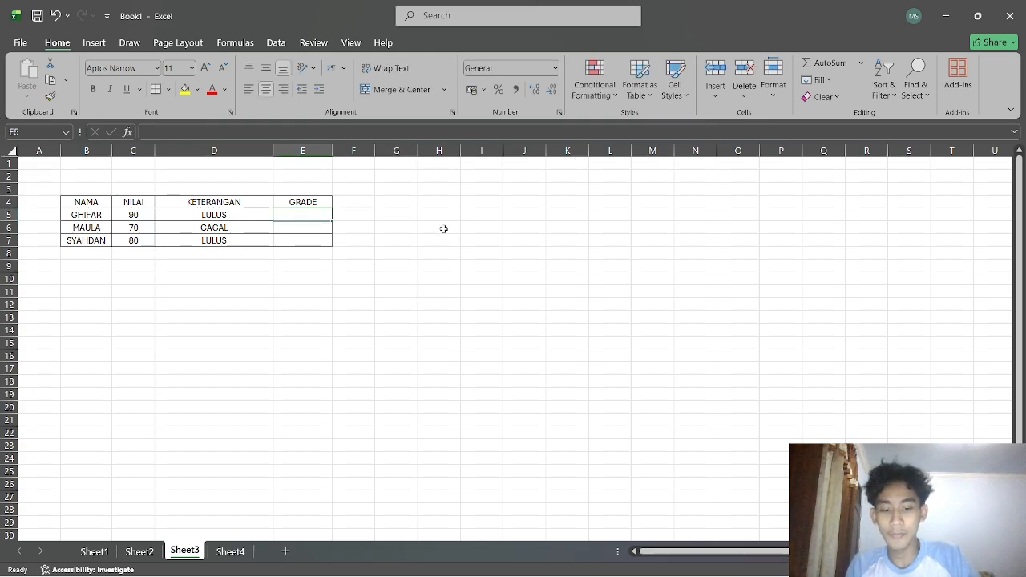
Enter the formula =IF(C5>=90;"A") in E5.
{"action": "type", "text": "I"}
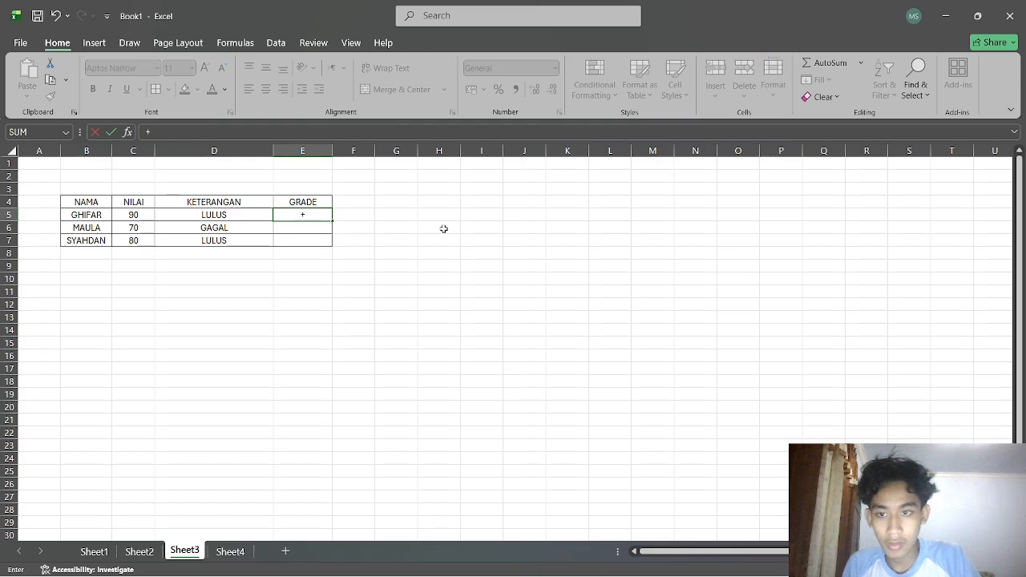
{"action": "type", "text": "IF"}
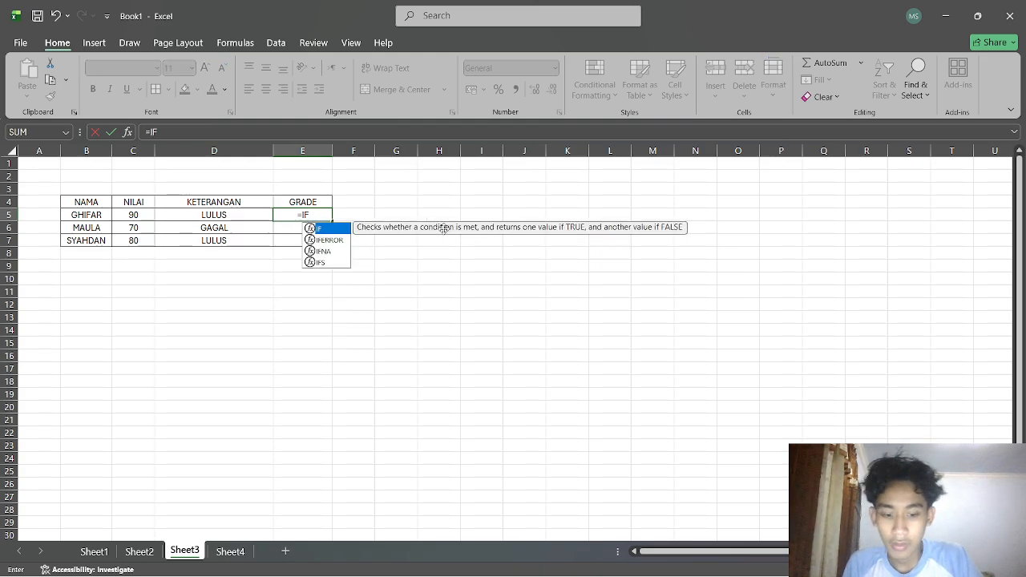
{"action": "type", "text": "("}
{"action": "left_click", "coordinate": [136, 215]}
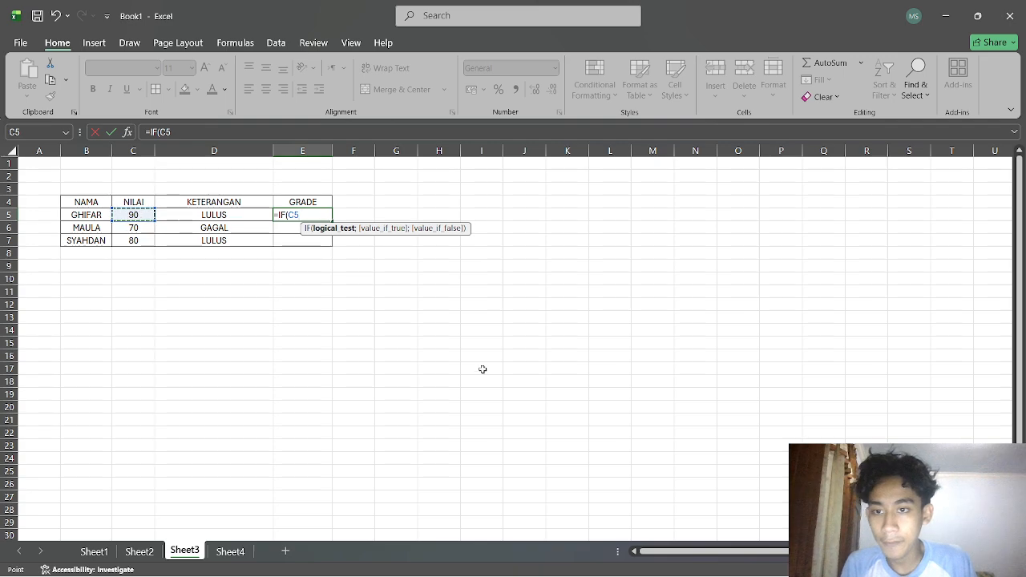
{"action": "type", "text": ">=90"}
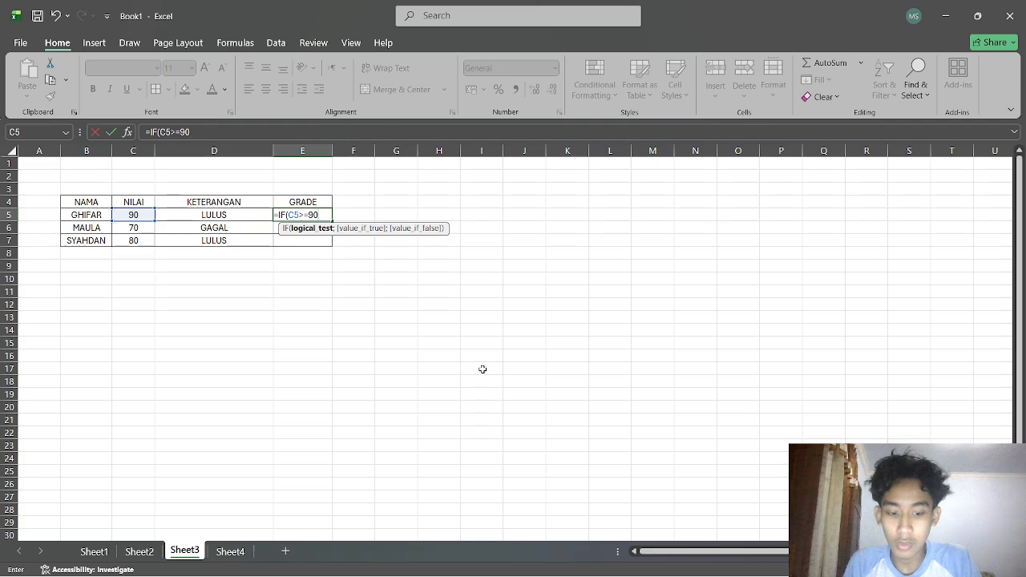
{"action": "type", "text": ";\";\""}
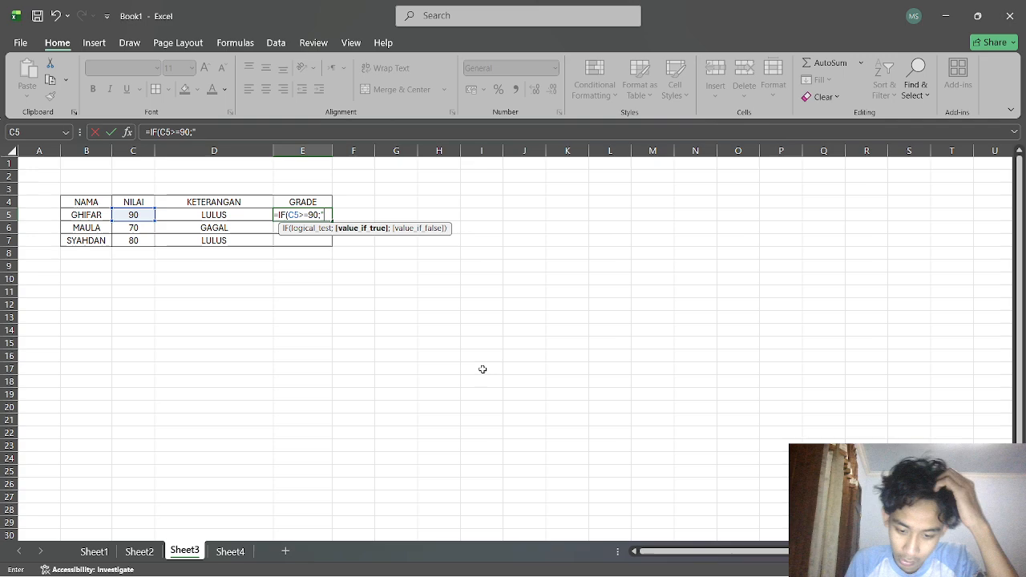
{"action": "type", "text": "A\""}
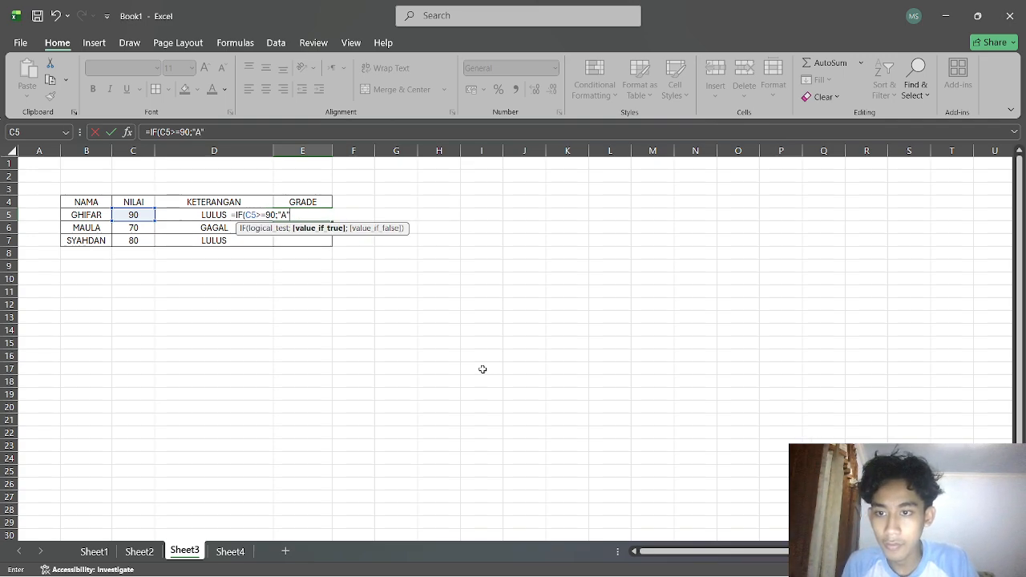
{"action": "key", "text": "Return"}
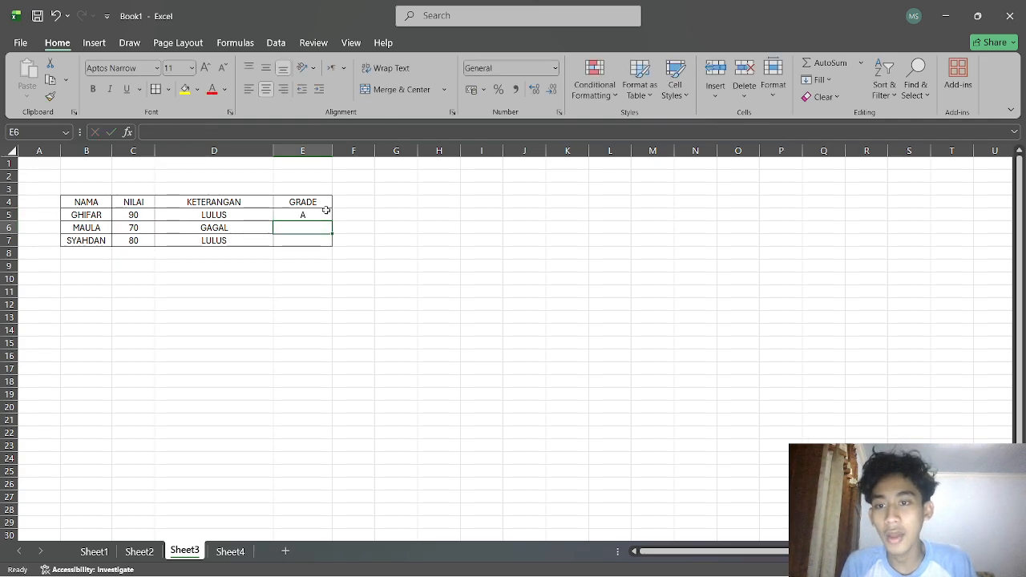
Extend E5's formula into the nested =IF(C5>=90;"A";IF(C5>=75;"B";"C")) and accept the suggested correction.
{"action": "double_click", "coordinate": [321, 214]}
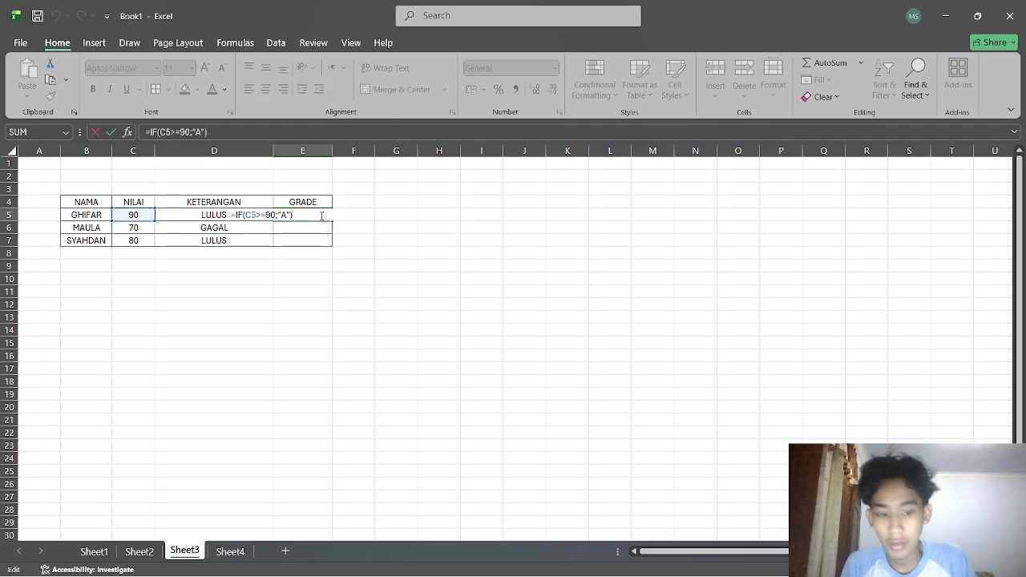
{"action": "key", "text": "BackSpace"}
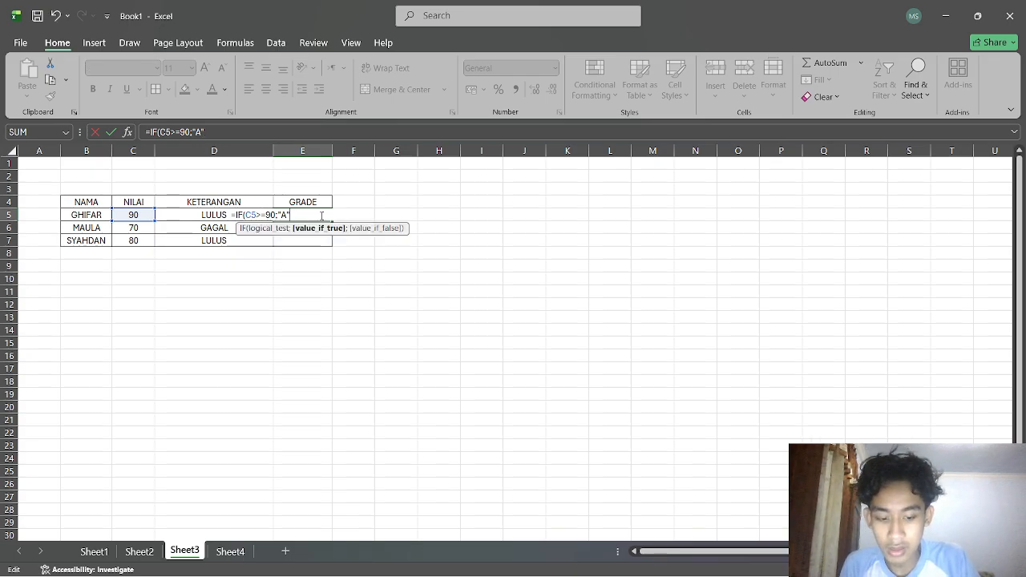
{"action": "type", "text": ";IF"}
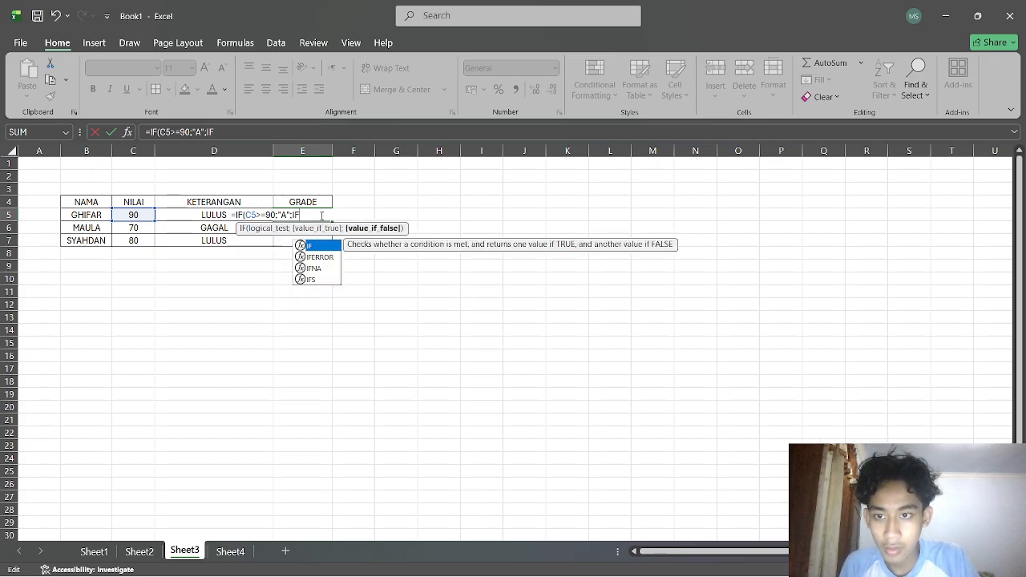
{"action": "type", "text": "("}
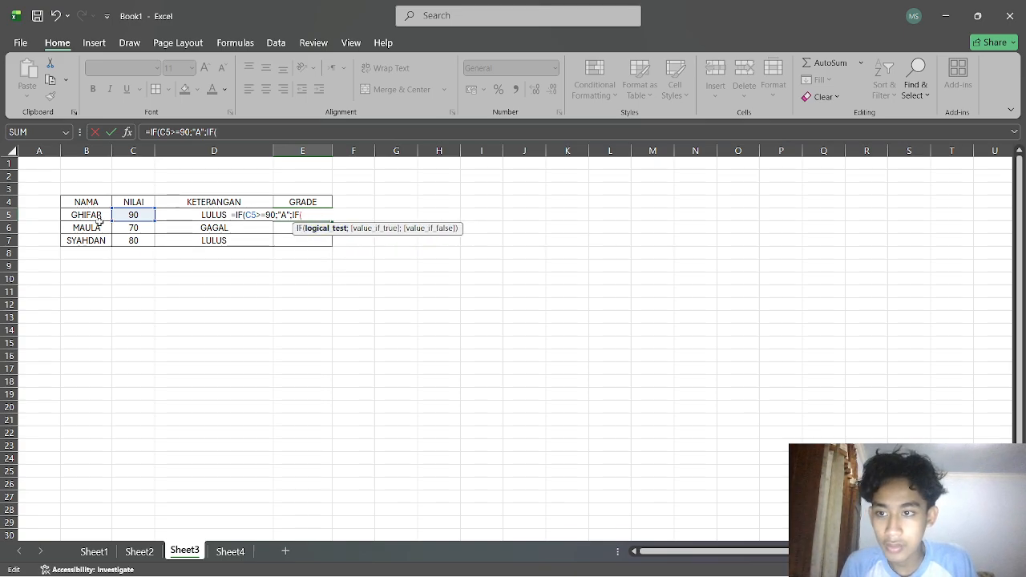
{"action": "left_click", "coordinate": [124, 216]}
{"action": "type", "text": ">"}
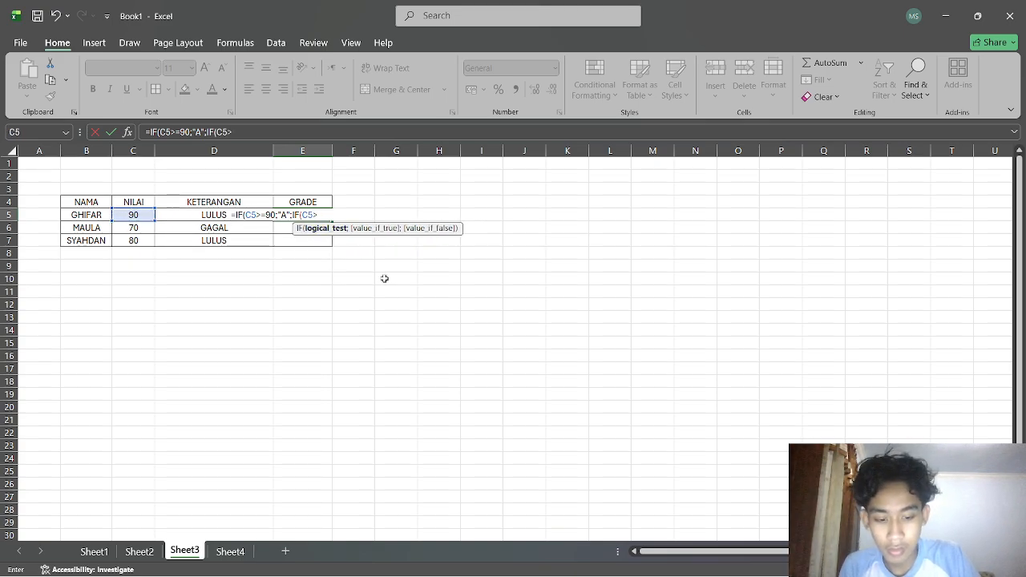
{"action": "type", "text": "=7"}
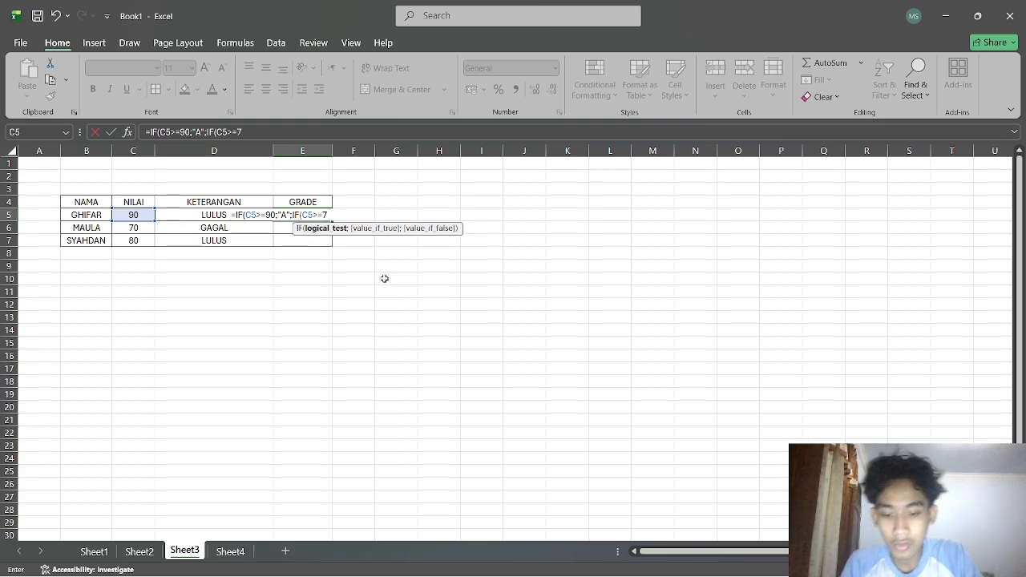
{"action": "type", "text": "5;\"A"}
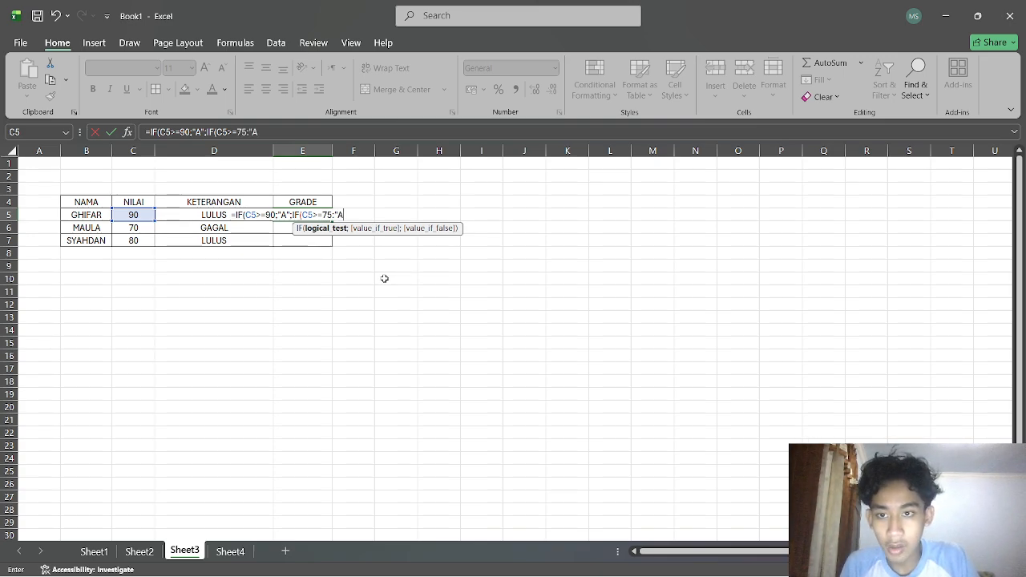
{"action": "key", "text": "BackSpace"}
{"action": "type", "text": ";\""}
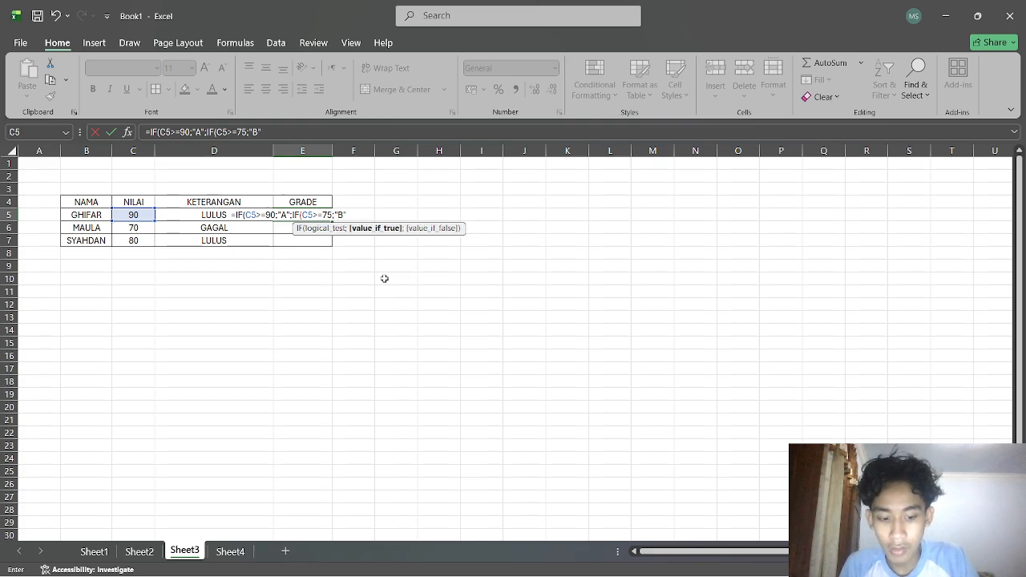
{"action": "type", "text": "B\";\""}
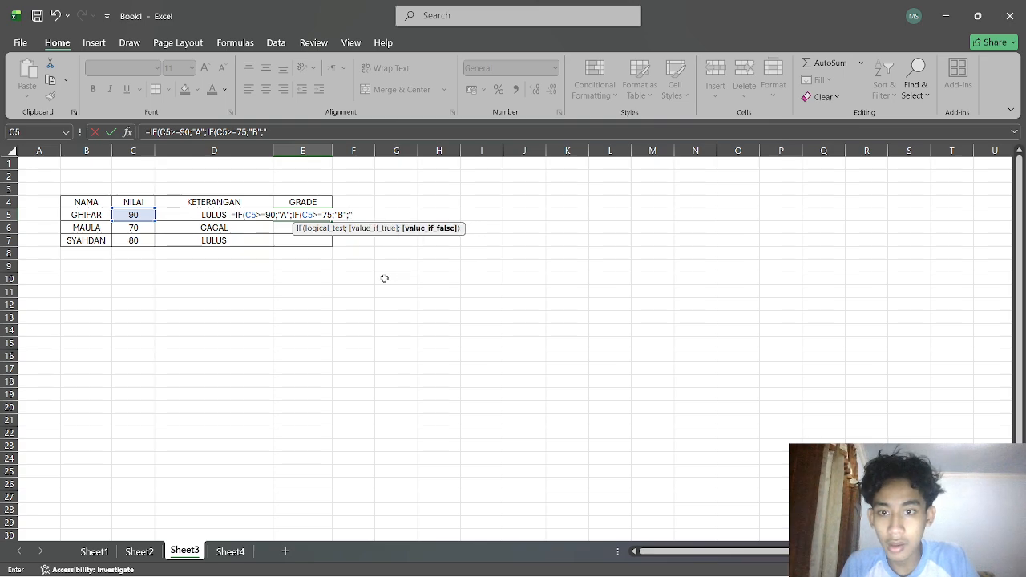
{"action": "type", "text": "\""}
{"action": "key", "text": "Return"}
{"action": "key", "text": "Return"}
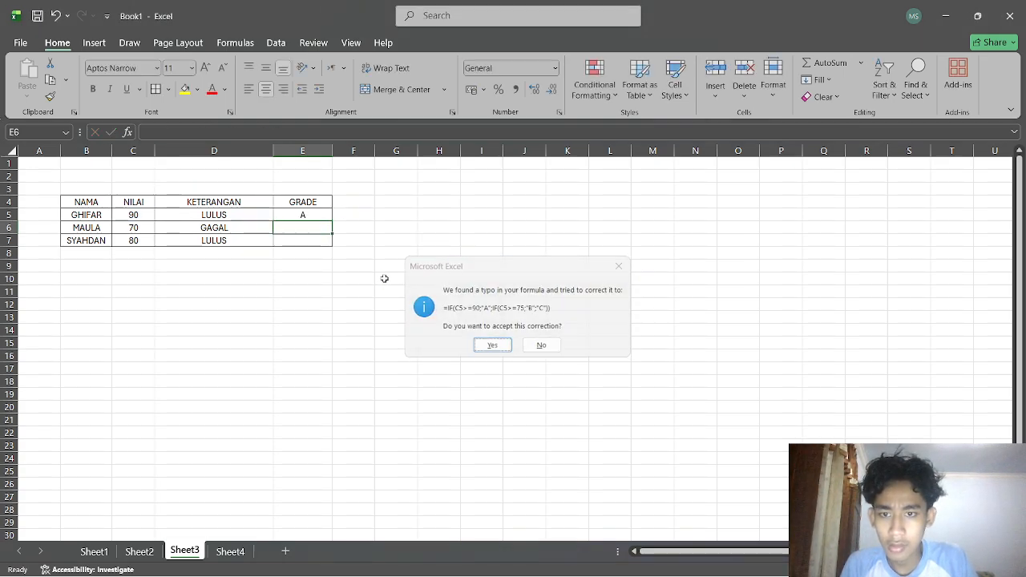
Fill E5's grade formula down through E7.
{"action": "left_click", "coordinate": [321, 214]}
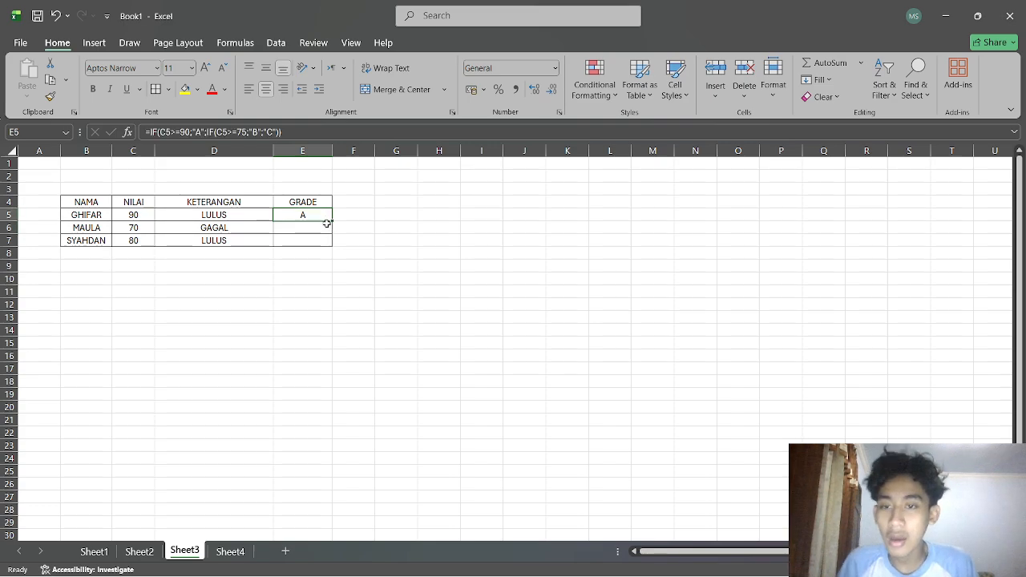
{"action": "left_click_drag", "start_coordinate": [332, 220], "coordinate": [330, 244]}
{"action": "left_click", "coordinate": [529, 276]}
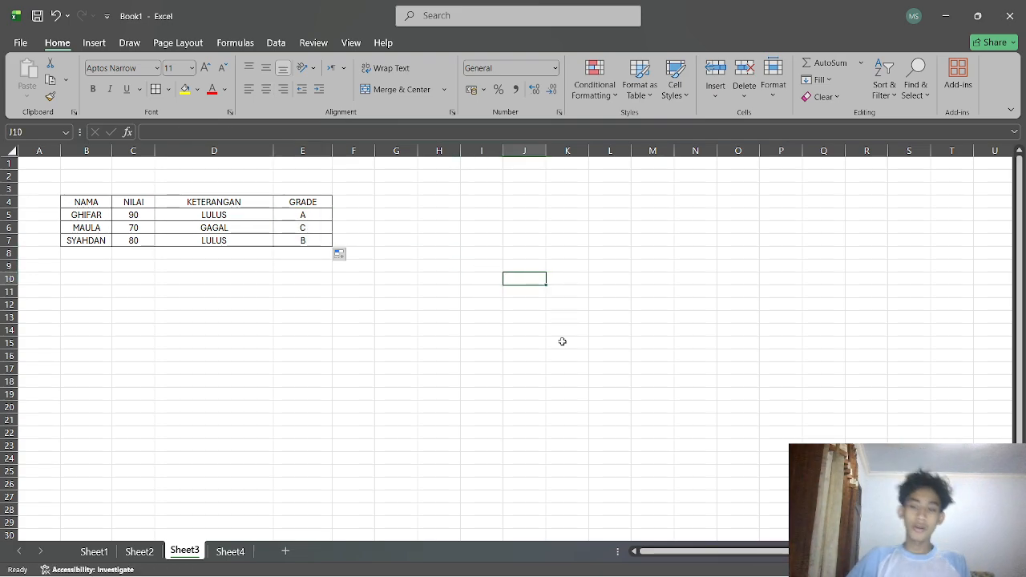
Switch to Sheet4 and start entering =IF(LEFT in the KETERANGAN cell D5.
{"action": "left_click", "coordinate": [232, 551]}
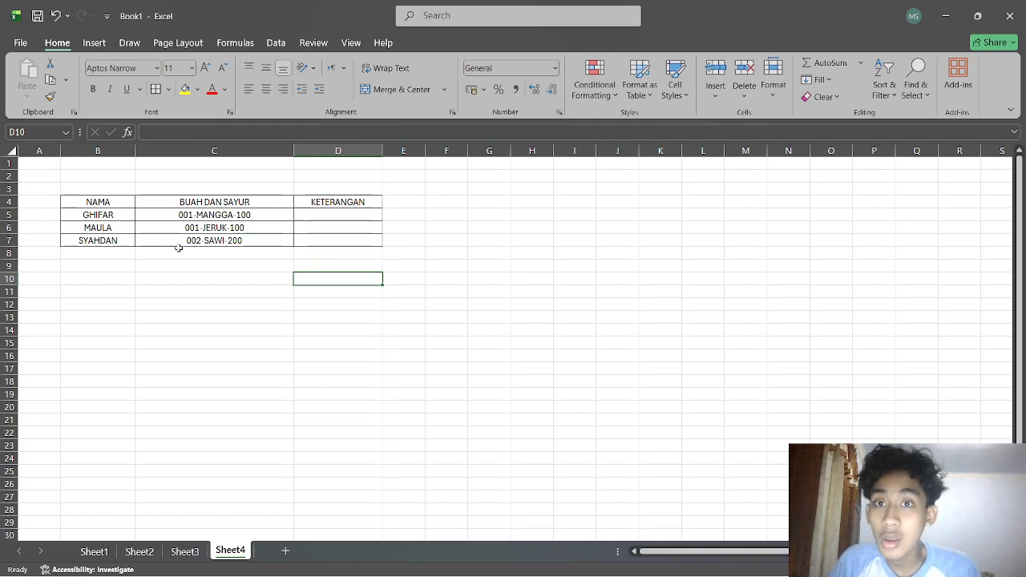
{"action": "left_click", "coordinate": [183, 218]}
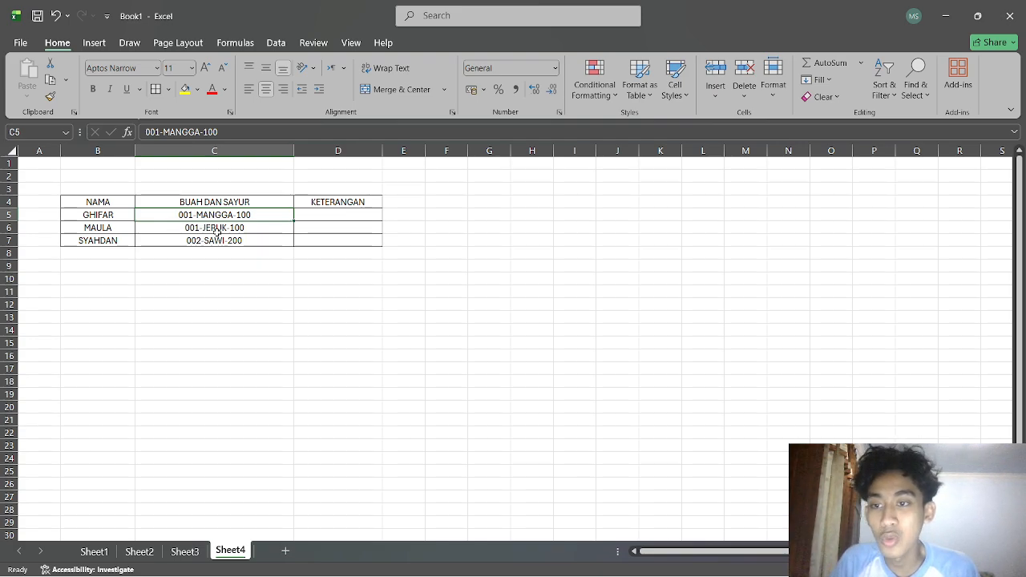
{"action": "left_click", "coordinate": [352, 216]}
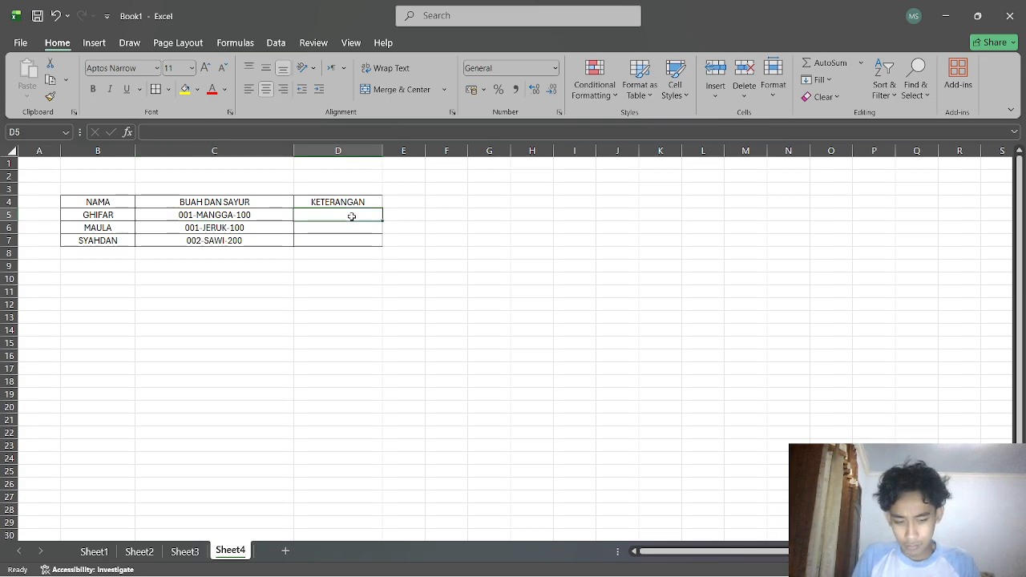
{"action": "double_click", "coordinate": [352, 217]}
{"action": "type", "text": "="}
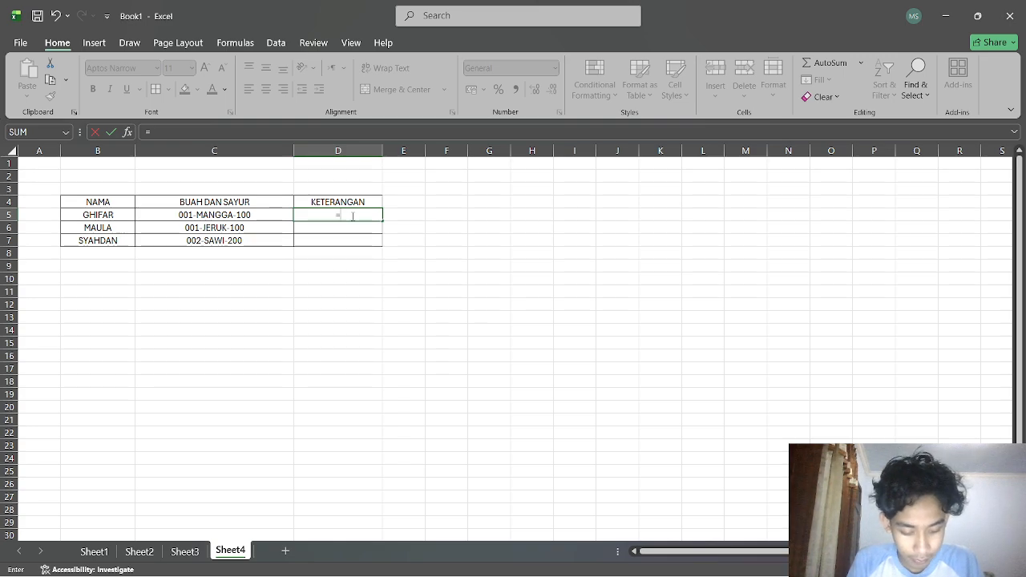
{"action": "type", "text": "IF)LES"}
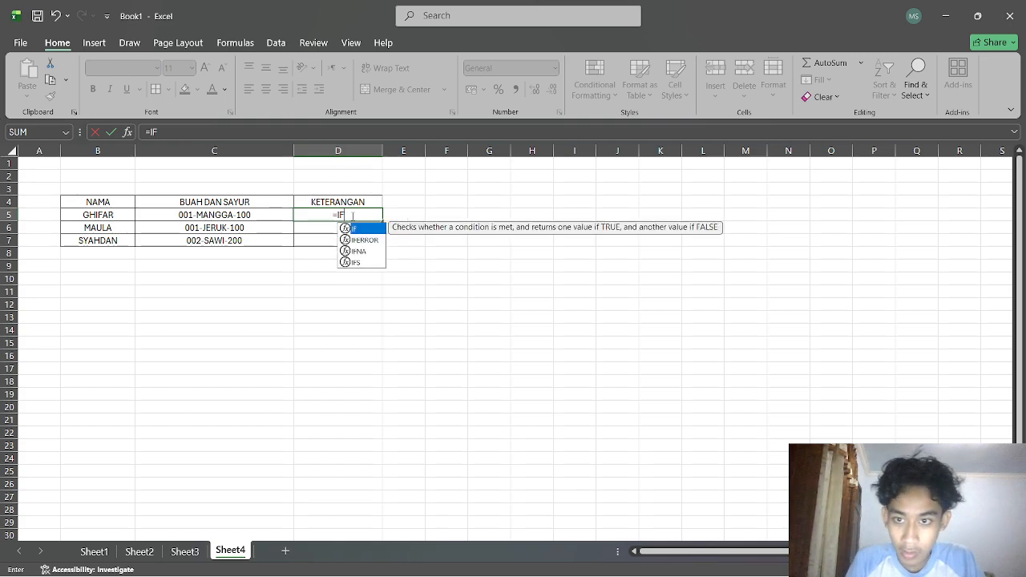
{"action": "key", "text": "BackSpace"}
{"action": "key", "text": "BackSpace"}
{"action": "key", "text": "BackSpace"}
{"action": "key", "text": "BackSpace"}
{"action": "key", "text": "BackSpace"}
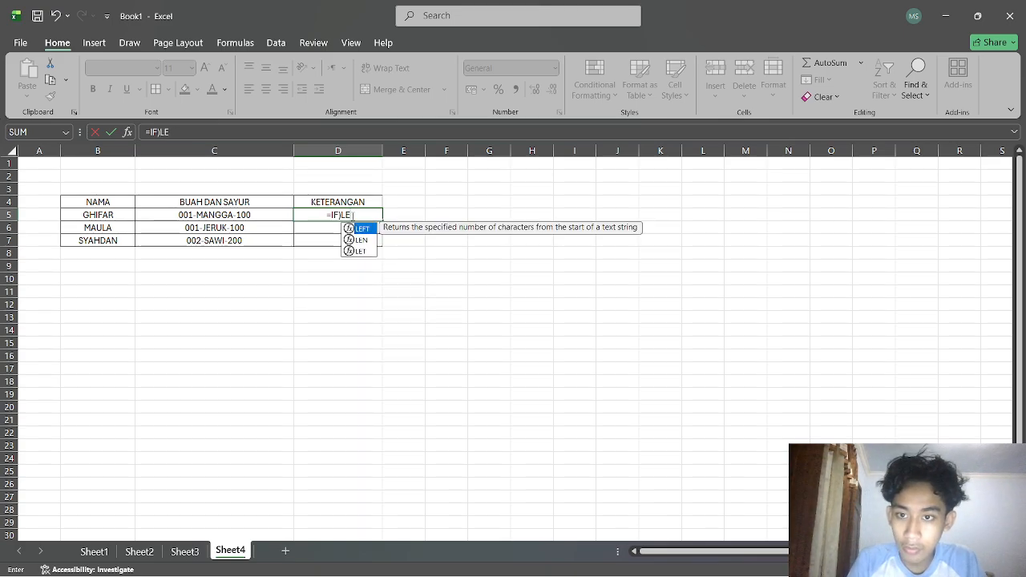
{"action": "type", "text": "F(LES"}
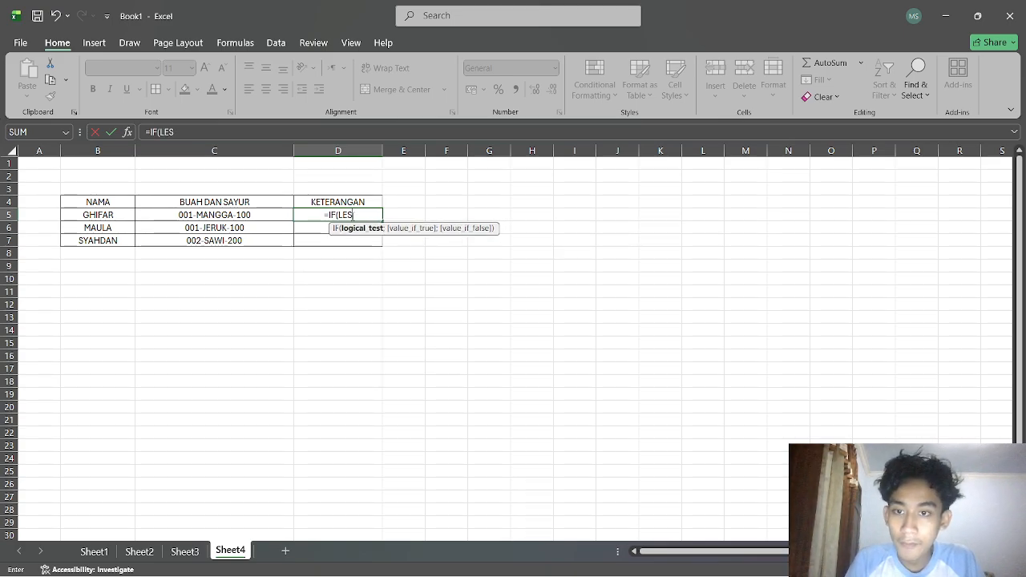
{"action": "key", "text": "BackSpace"}
{"action": "type", "text": "FFT"}
{"action": "key", "text": "BackSpace"}
{"action": "key", "text": "BackSpace"}
{"action": "type", "text": "T"}
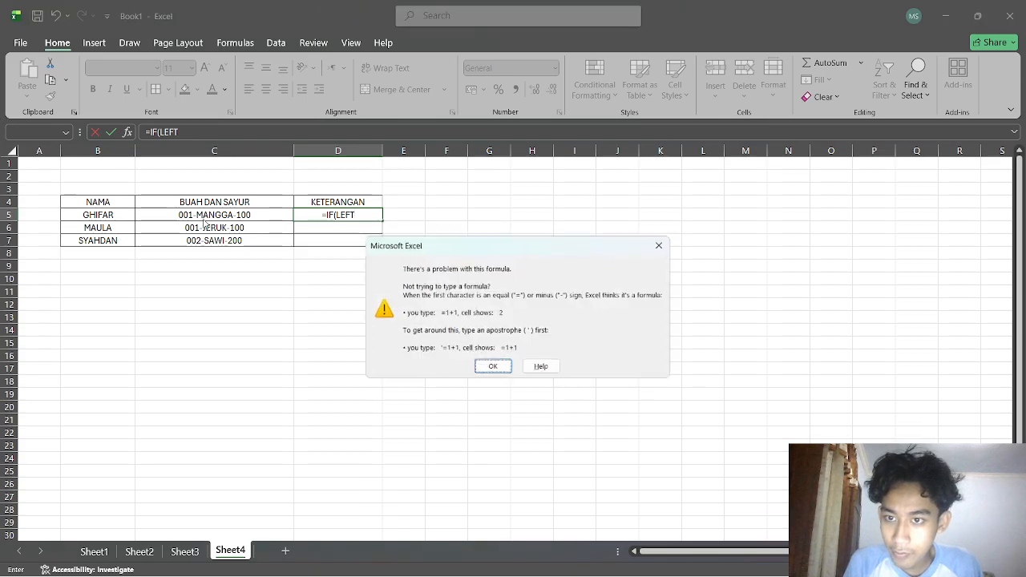
{"action": "key", "text": "Return"}
{"action": "left_click", "coordinate": [664, 243]}
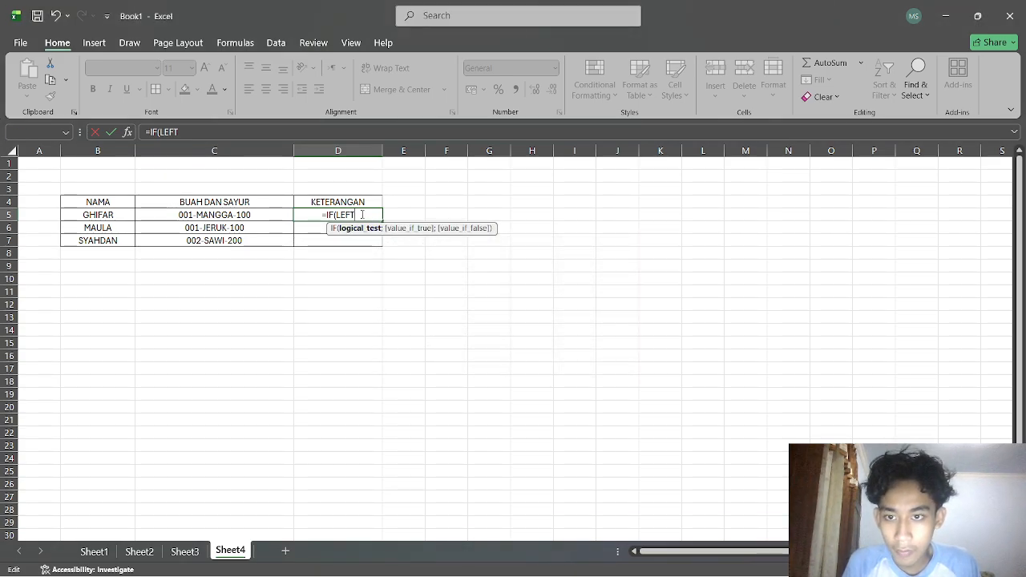
Build the condition LEFT(C5;3)="001" as the IF test in D5.
{"action": "type", "text": "("}
{"action": "left_click", "coordinate": [263, 215]}
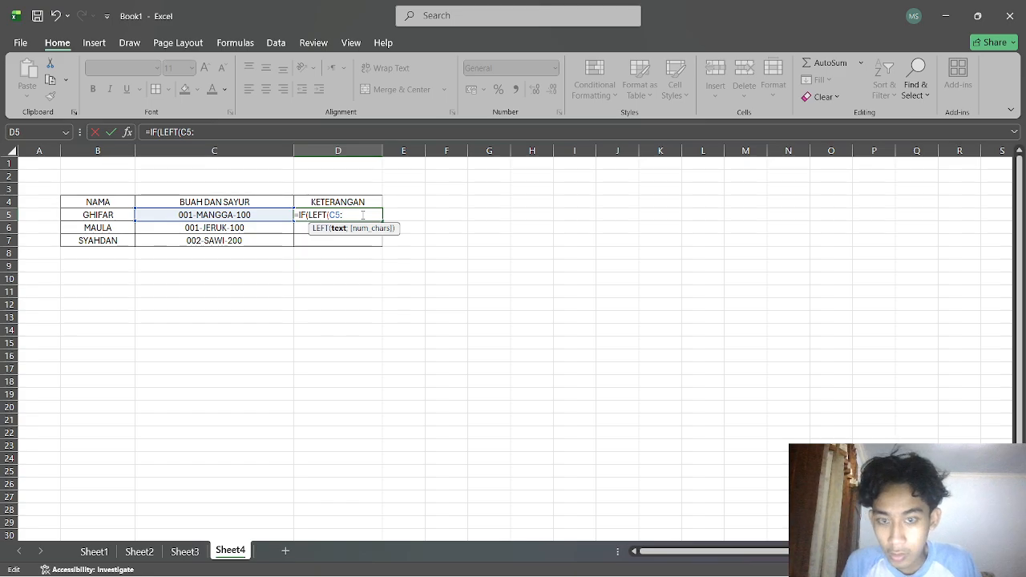
{"action": "type", "text": ";"}
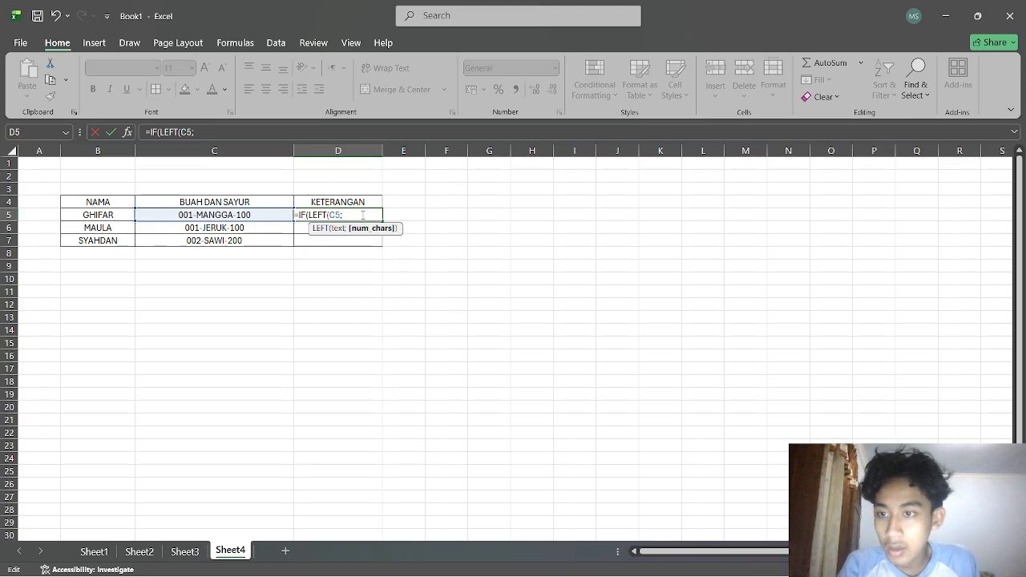
{"action": "type", "text": "3"}
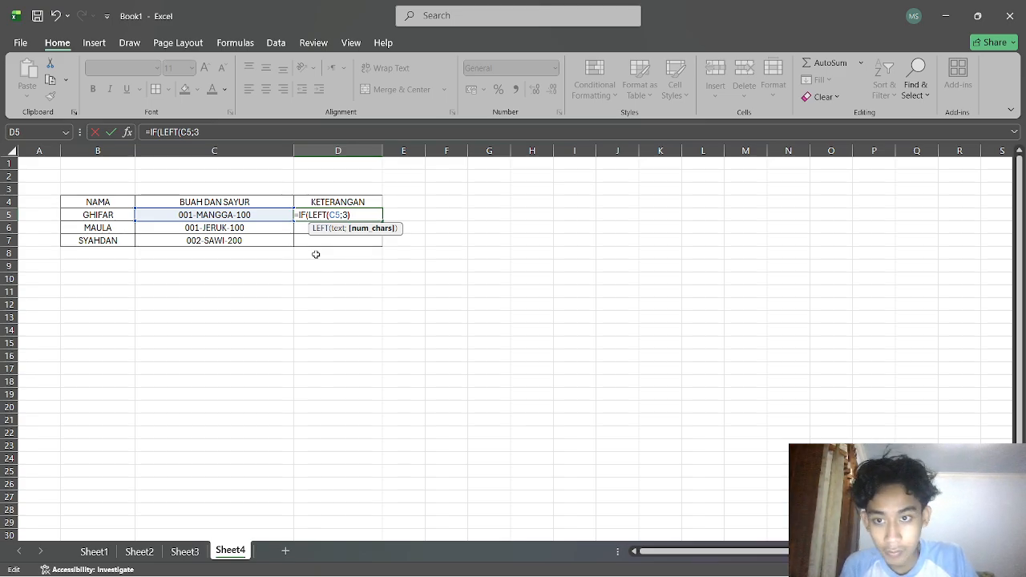
{"action": "type", "text": ")"}
{"action": "type", "text": "+"}
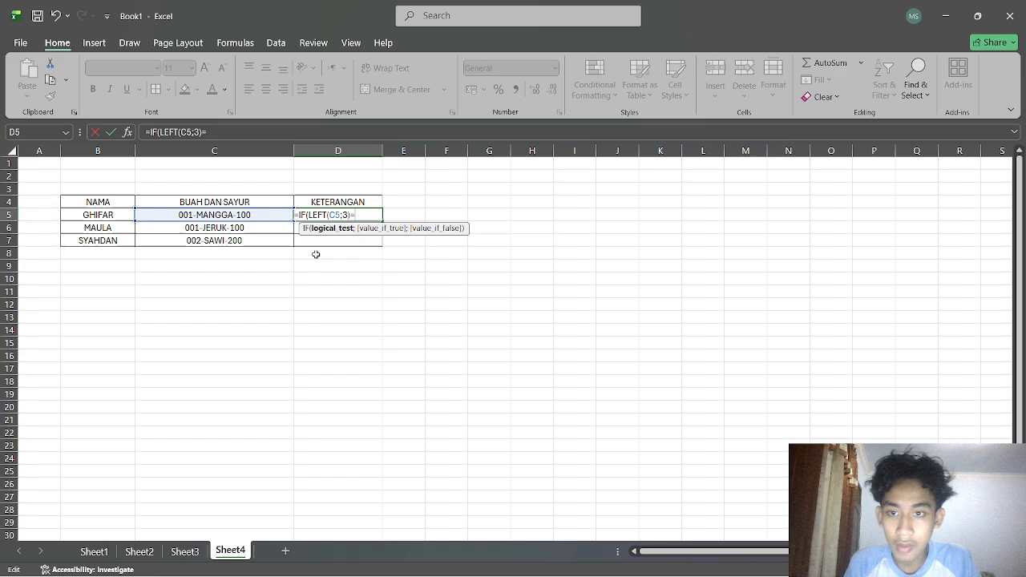
{"action": "key", "text": "BackSpace"}
{"action": "type", "text": "="}
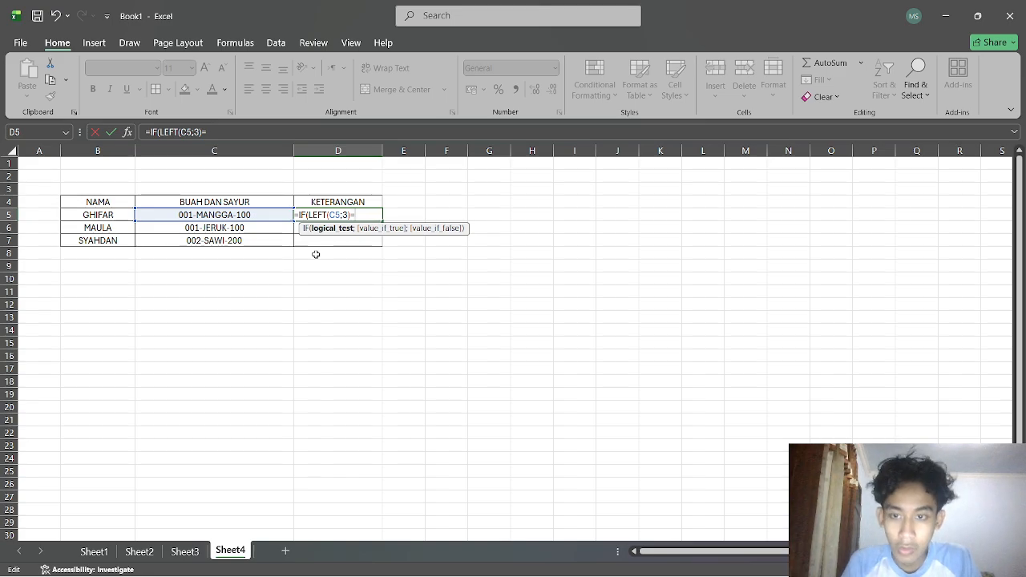
{"action": "type", "text": "\""}
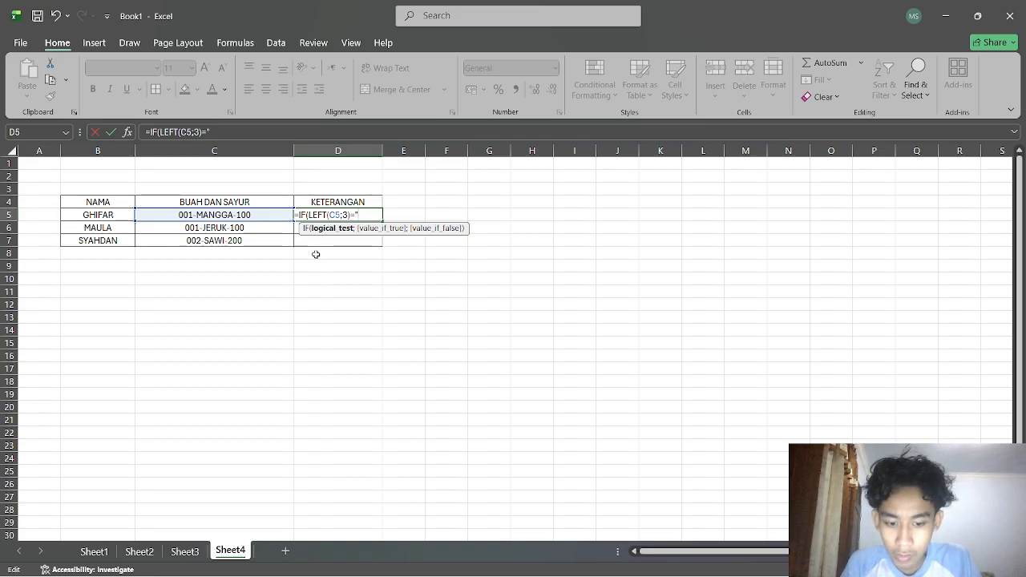
{"action": "type", "text": "001"}
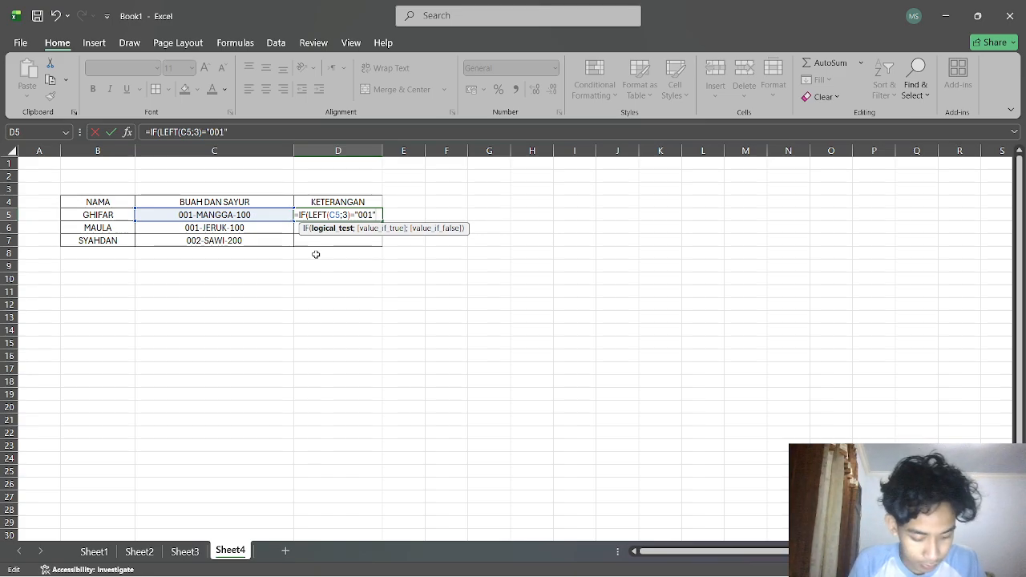
{"action": "type", "text": ";"}
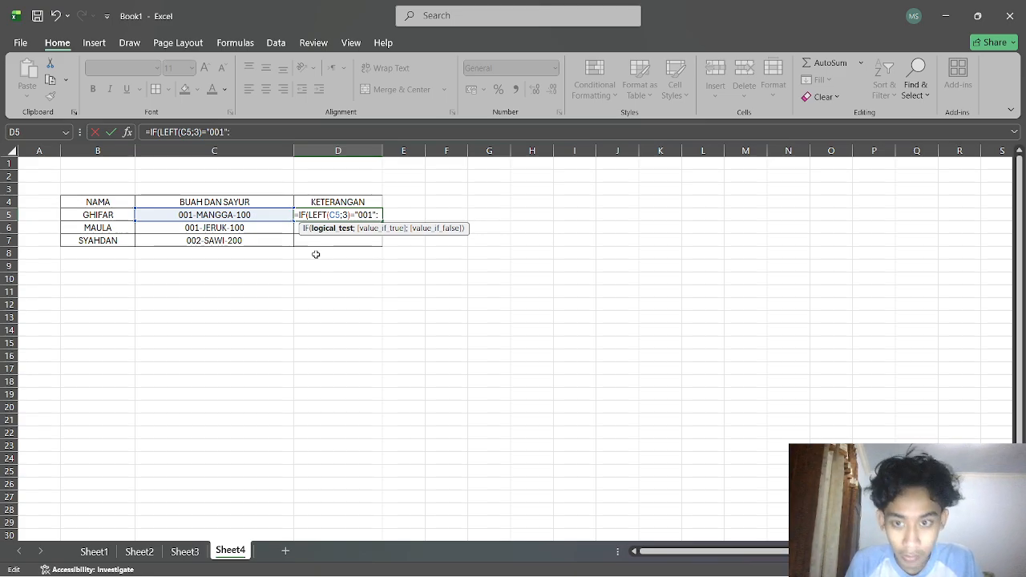
{"action": "type", "text": ";\""}
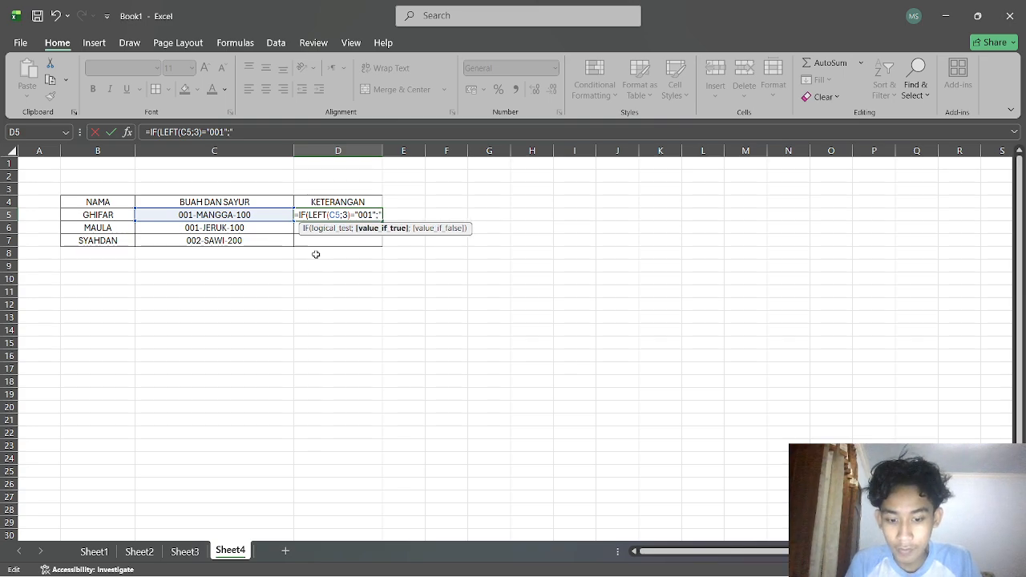
{"action": "type", "text": "SAYUR"}
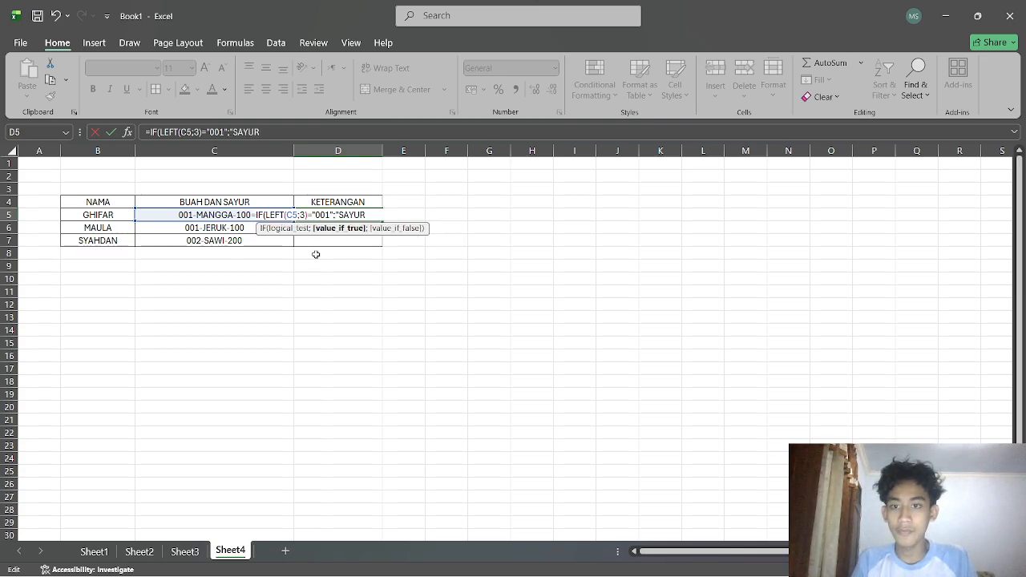
Enter "BUAH" as the value if true in D5's IF formula.
{"action": "key", "text": "BackSpace"}
{"action": "key", "text": "BackSpace"}
{"action": "key", "text": "BackSpace"}
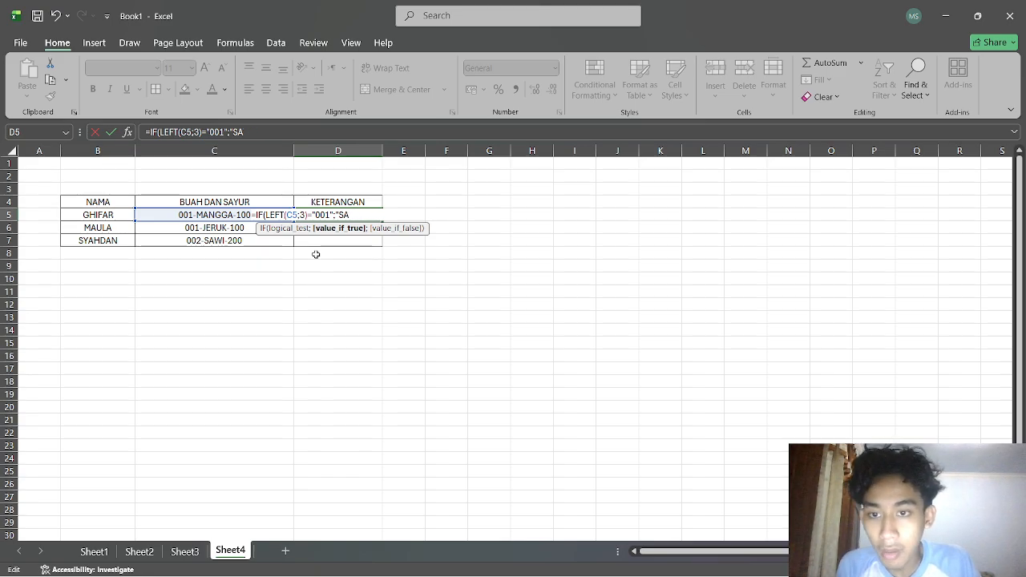
{"action": "type", "text": "BUAH:"}
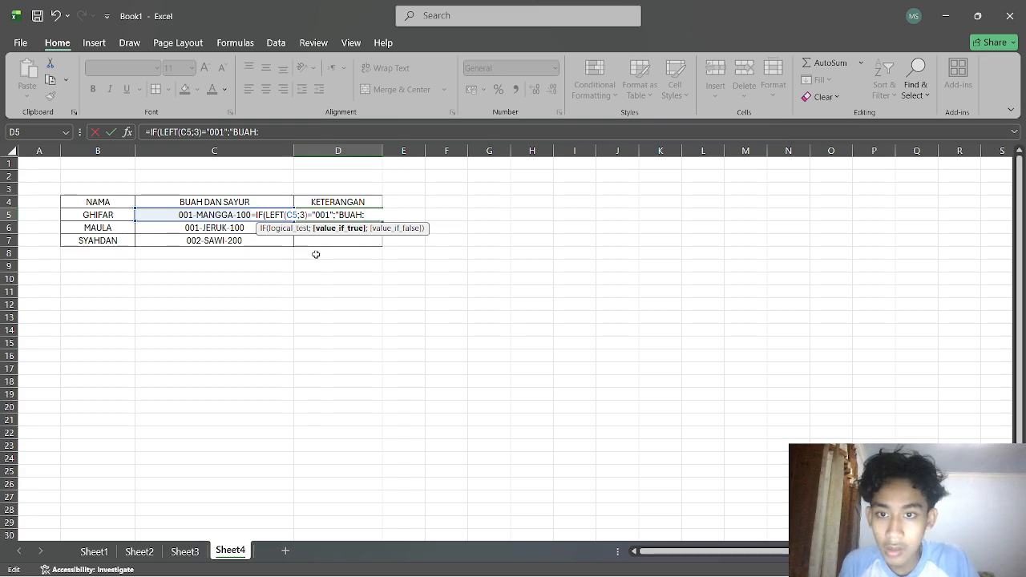
{"action": "type", "text": "\";"}
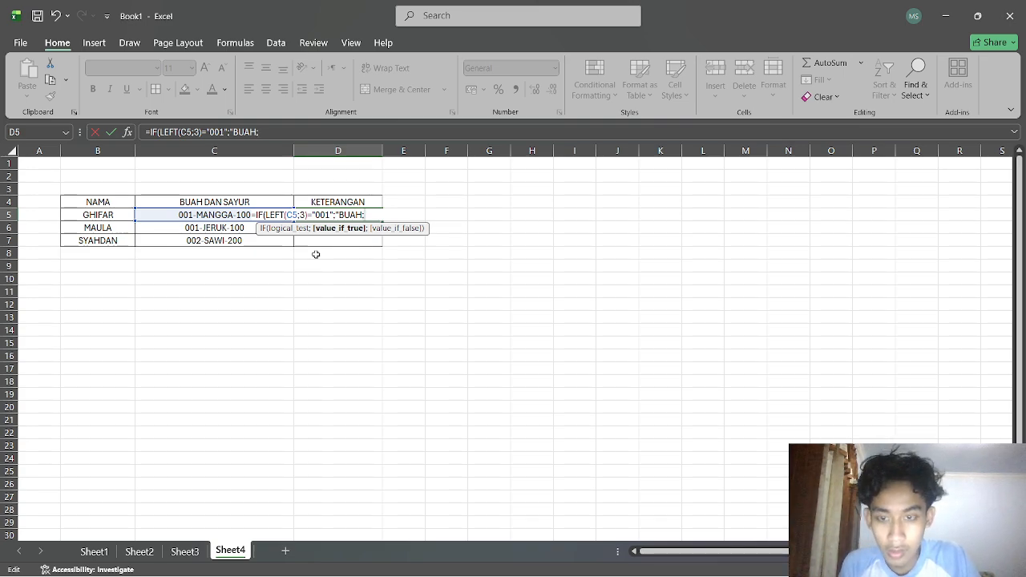
{"action": "type", "text": "IF("}
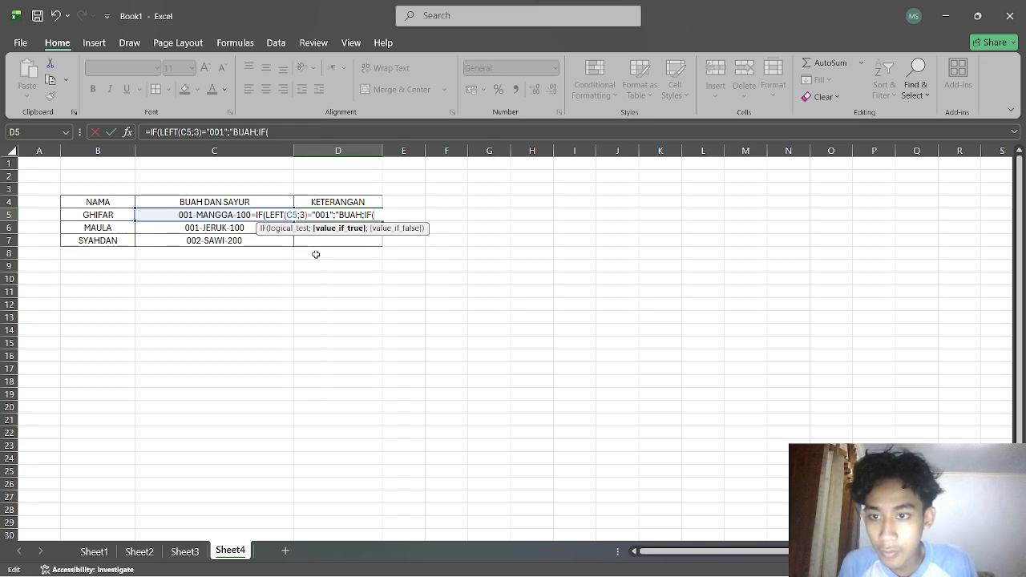
{"action": "type", "text": "LES"}
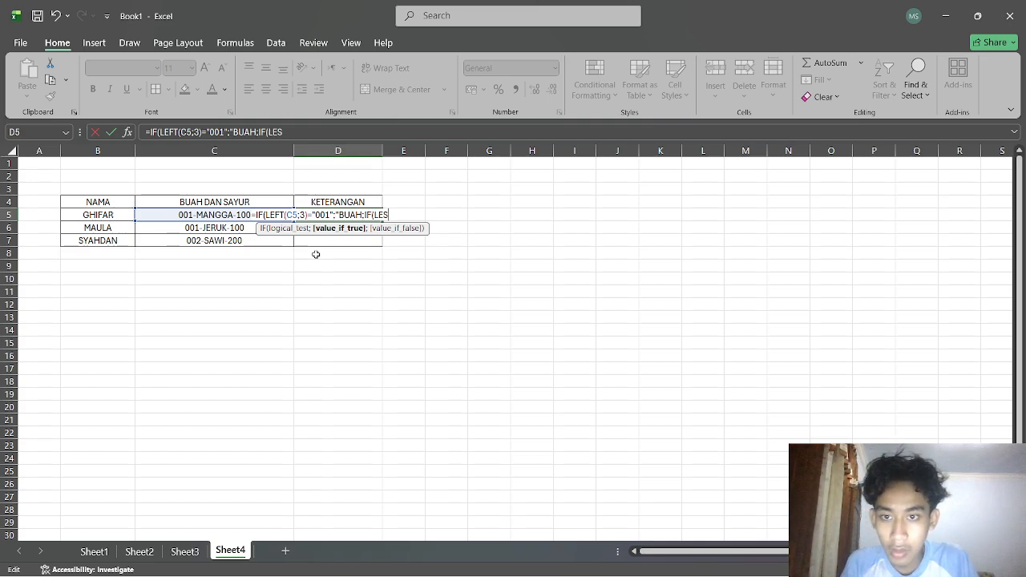
{"action": "key", "text": "BackSpace"}
{"action": "type", "text": "FT("}
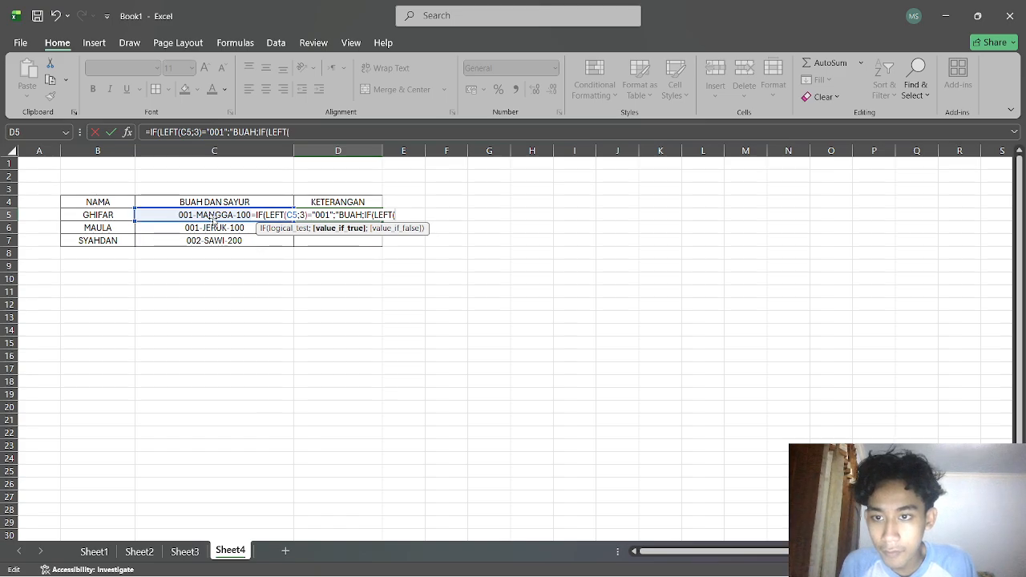
Add a nested IF(LEFT(C5;3)="002";"BUAH" as the value if false.
{"action": "left_click", "coordinate": [225, 230]}
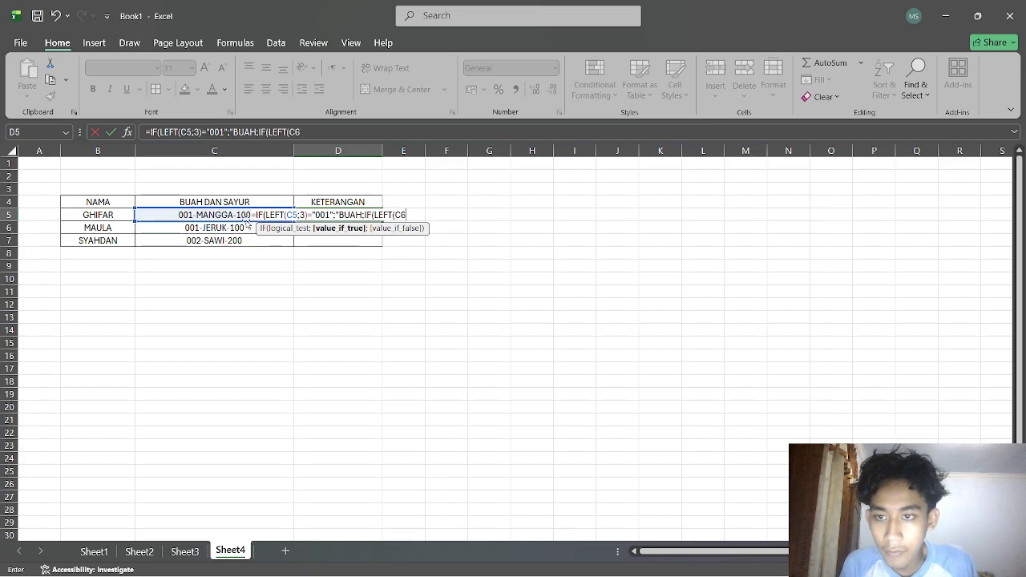
{"action": "left_click", "coordinate": [419, 217]}
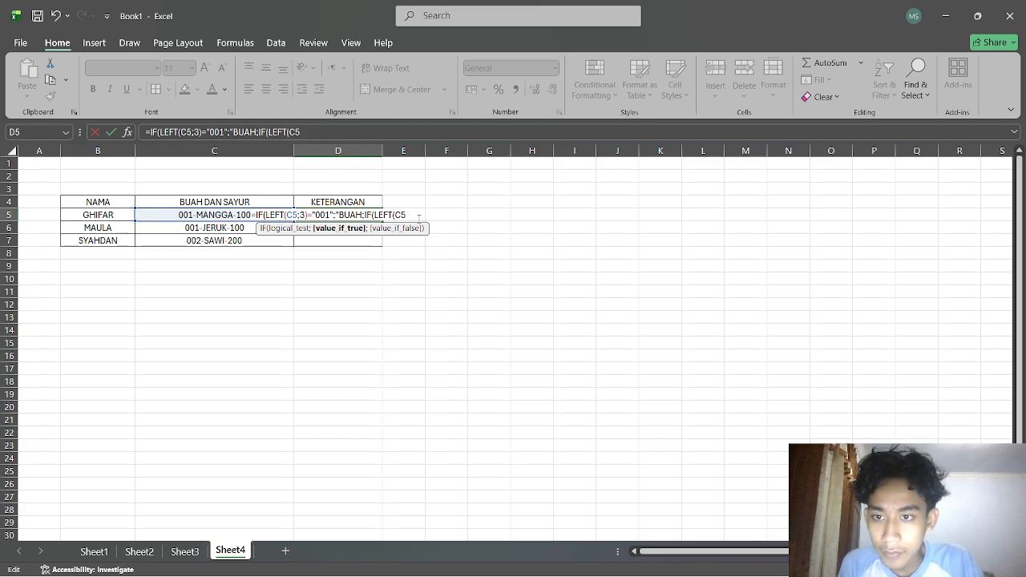
{"action": "key", "text": "BackSpace"}
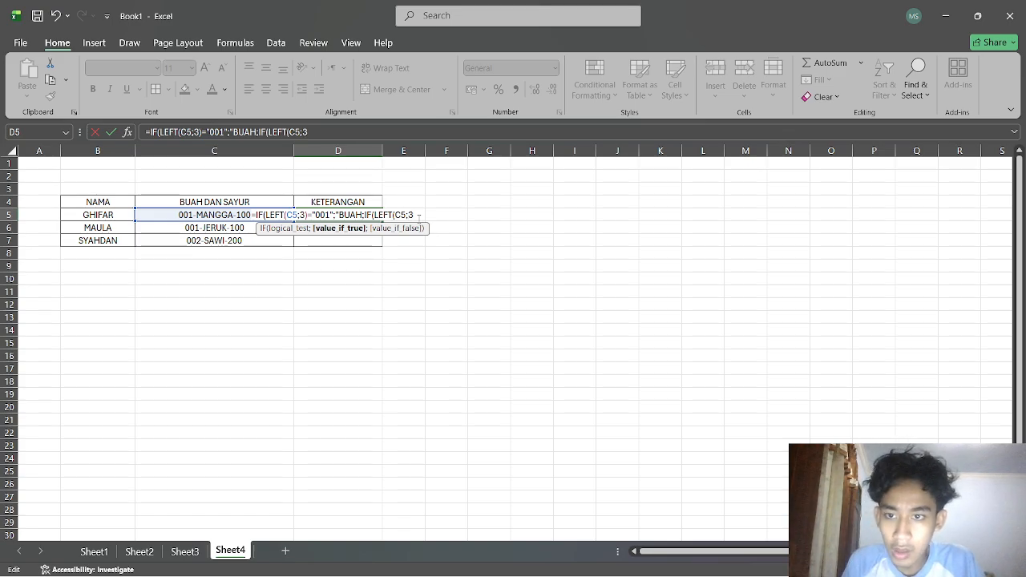
{"action": "type", "text": ")="}
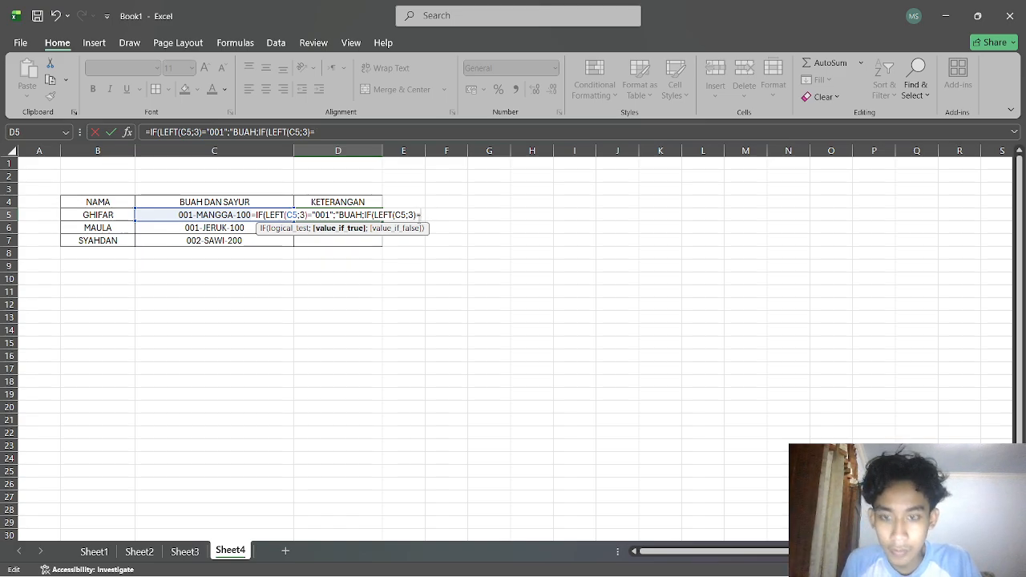
{"action": "type", "text": "\""}
{"action": "type", "text": "00"}
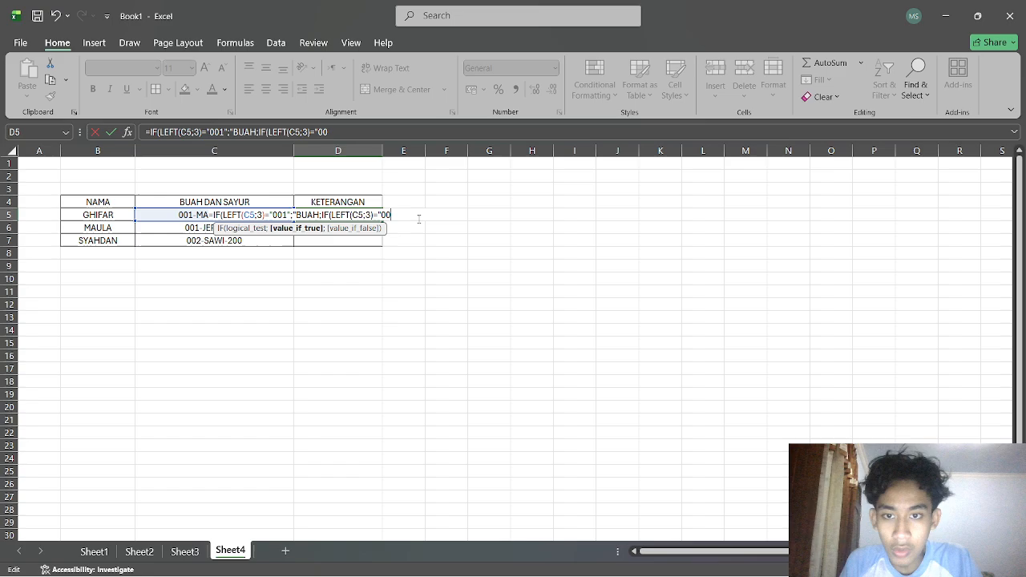
{"action": "type", "text": "2\";"}
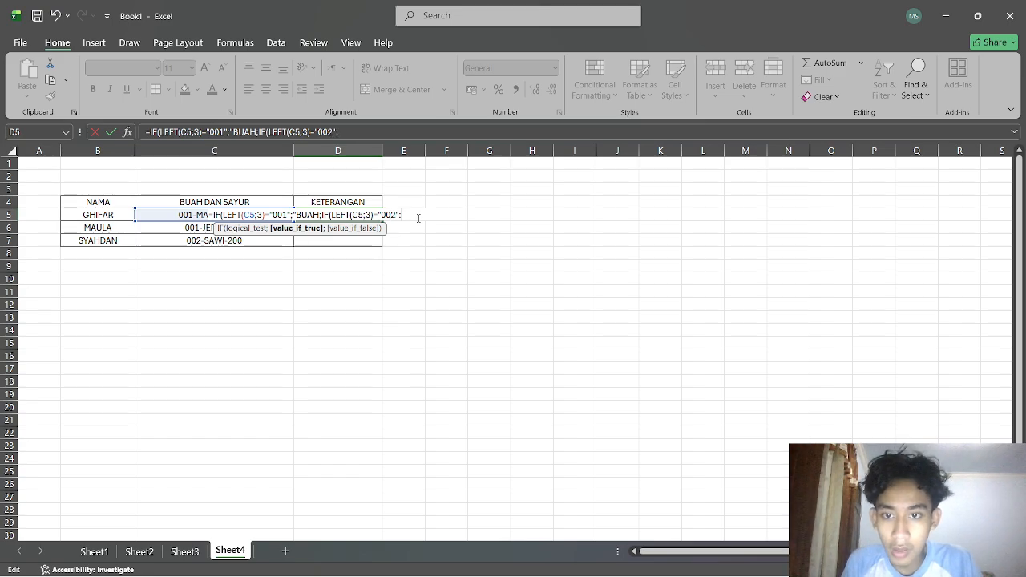
{"action": "type", "text": ";\"BUAH"}
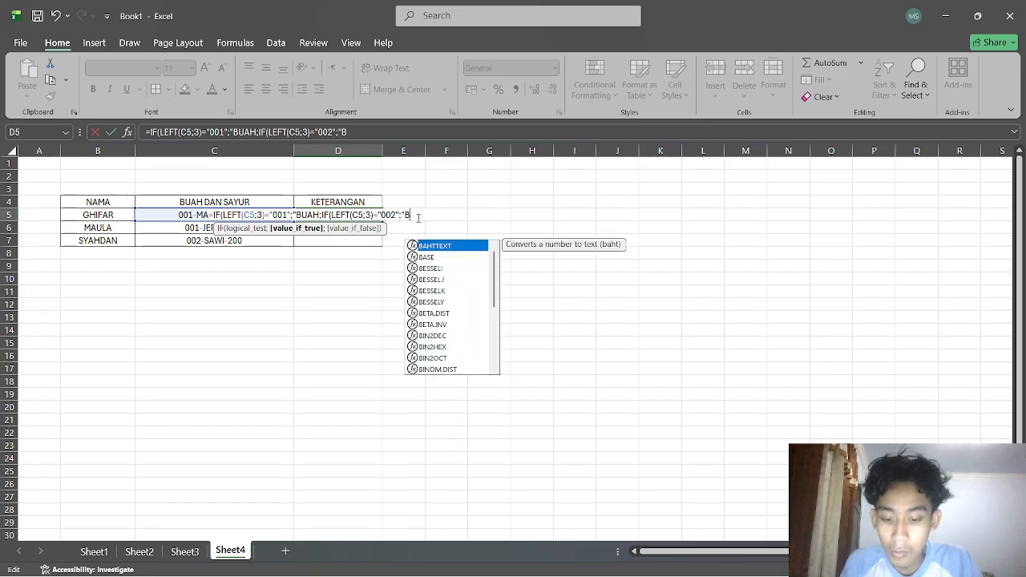
{"action": "type", "text": "\""}
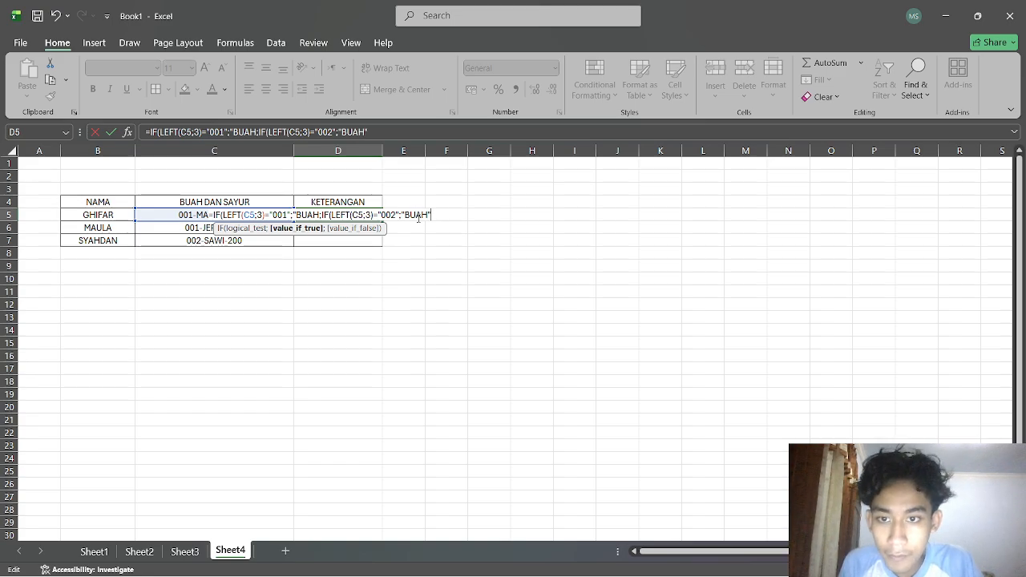
Close the nested IF with a parenthesis and try to enter the formula, dismissing the error.
{"action": "key", "text": "Return"}
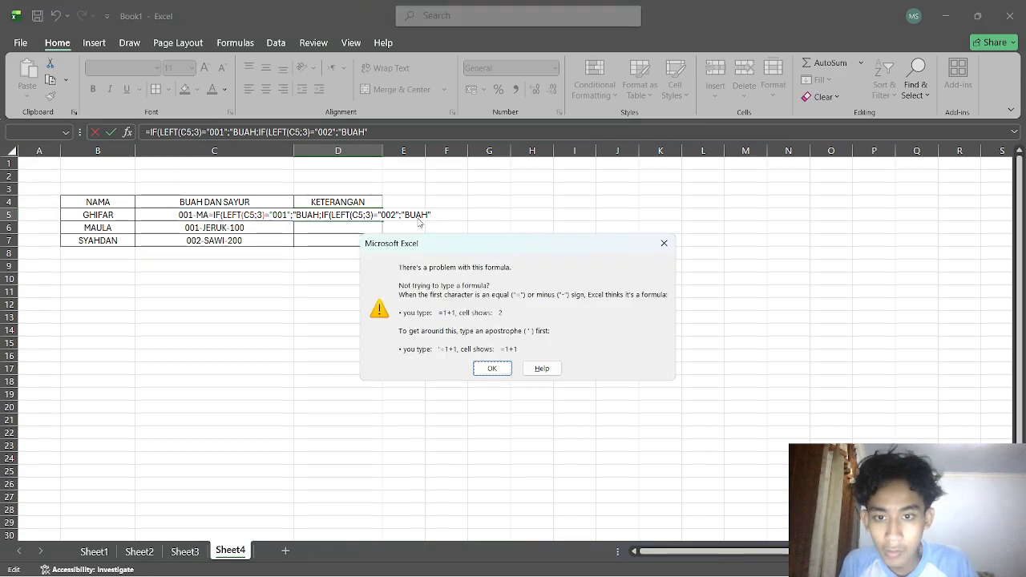
{"action": "key", "text": "Return"}
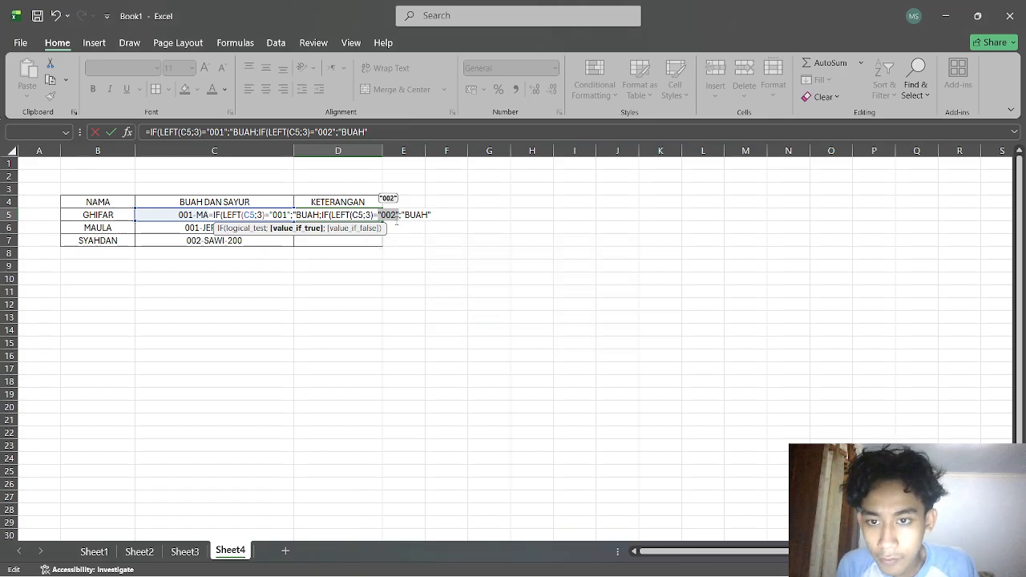
{"action": "left_click", "coordinate": [382, 215]}
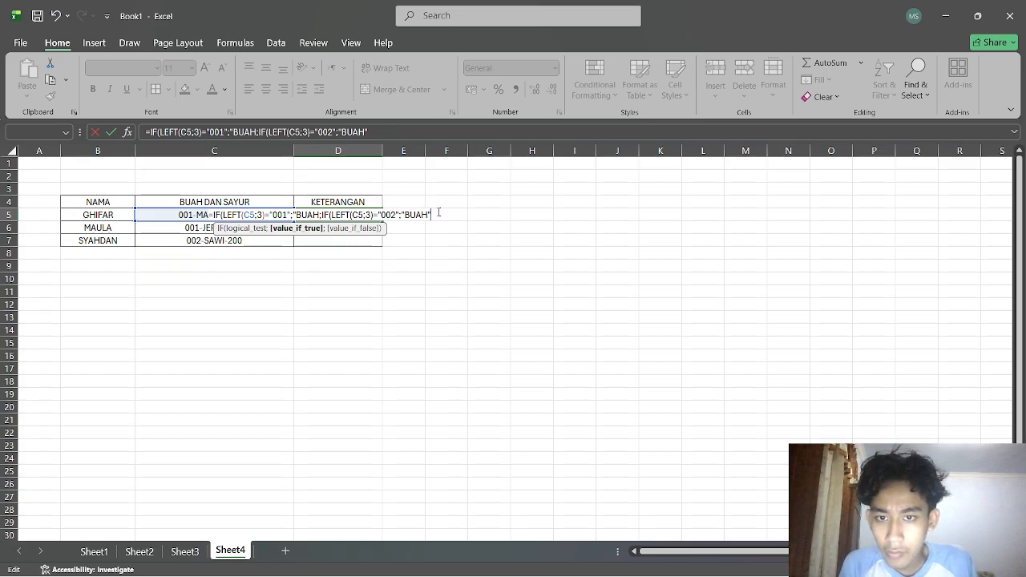
{"action": "type", "text": ")"}
{"action": "key", "text": "Return"}
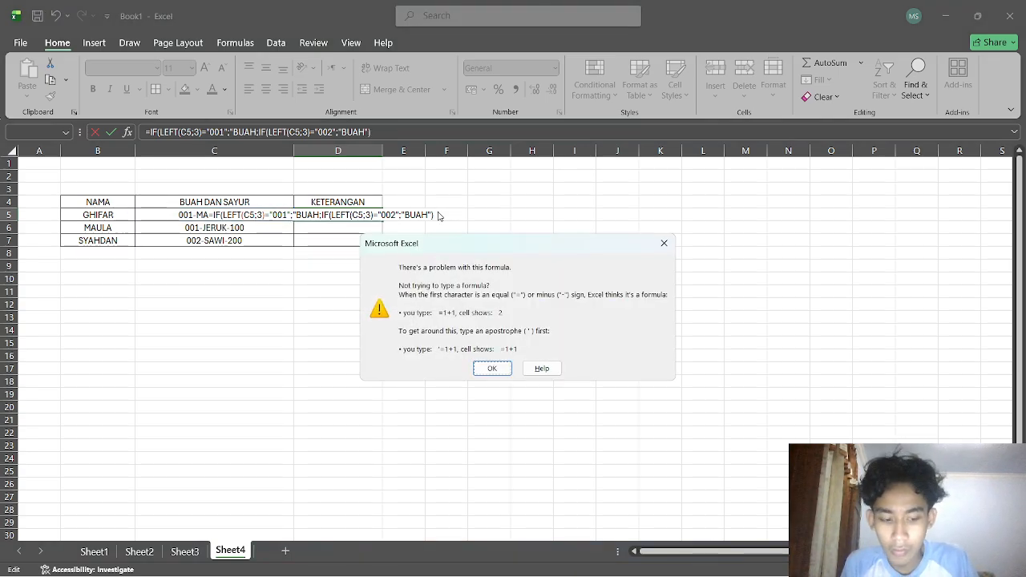
{"action": "key", "text": "Return"}
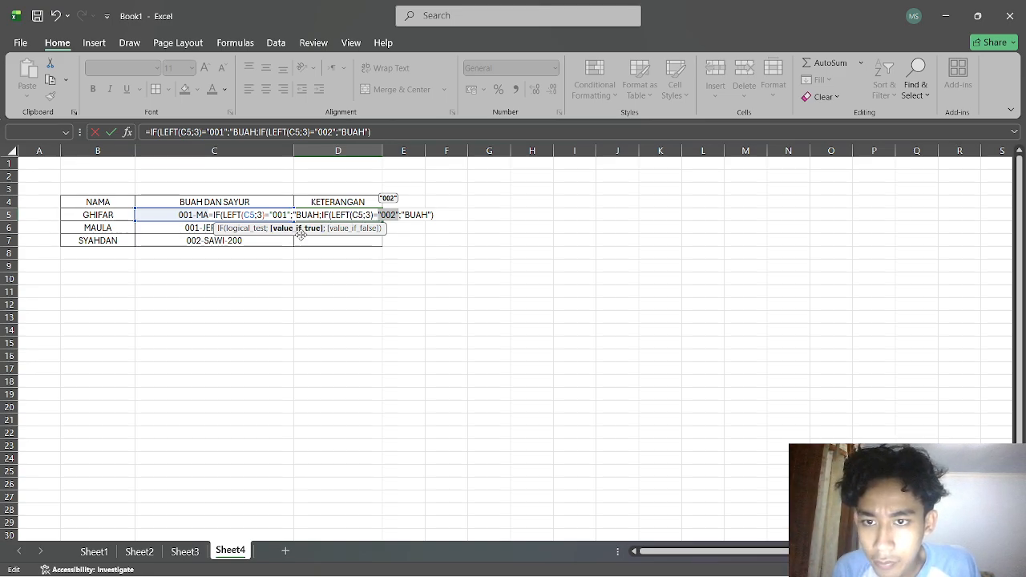
Add the missing closing quote after the first BUAH and enter the formula in D5.
{"action": "left_click", "coordinate": [322, 214]}
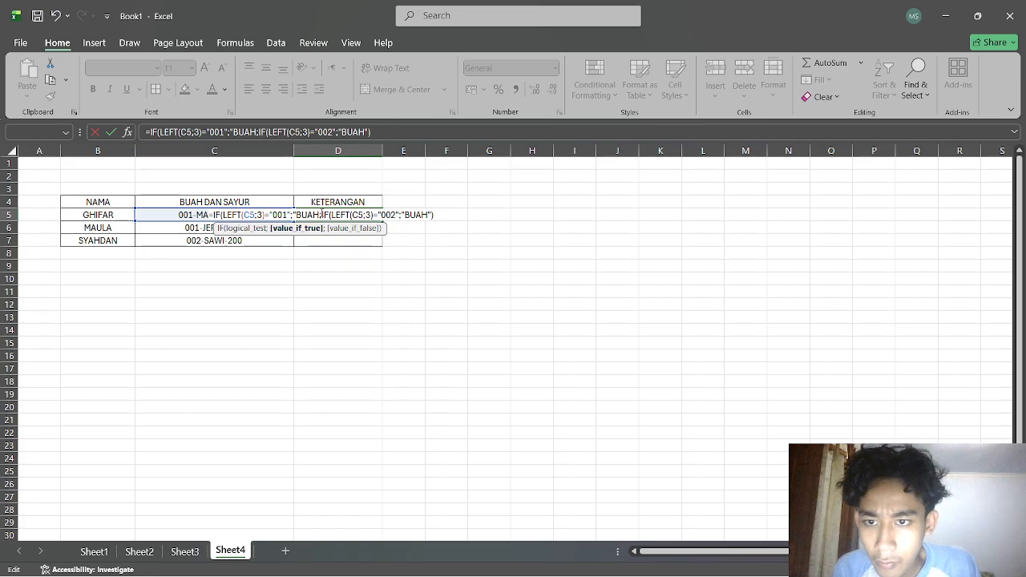
{"action": "type", "text": "\""}
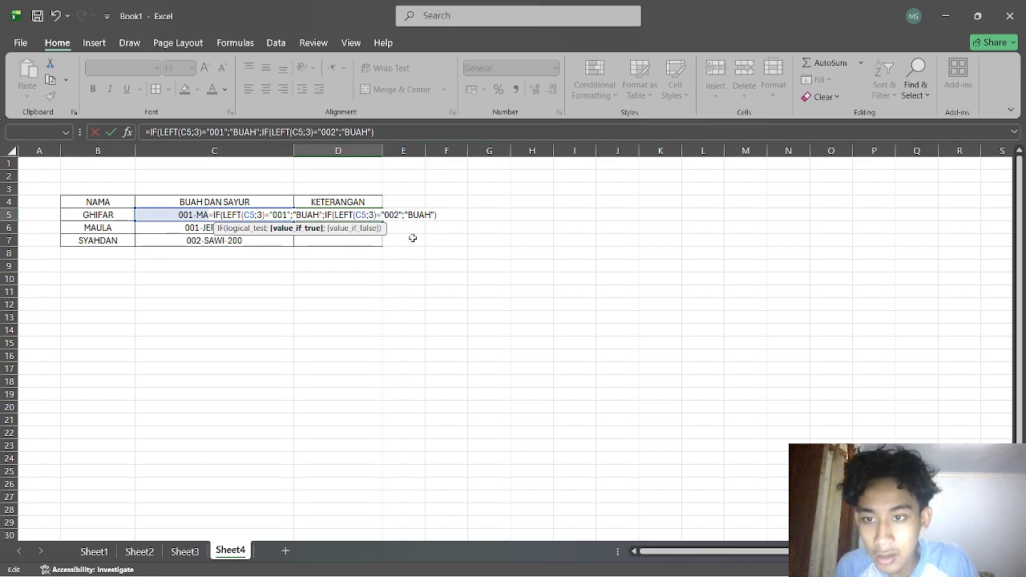
{"action": "left_click", "coordinate": [446, 218]}
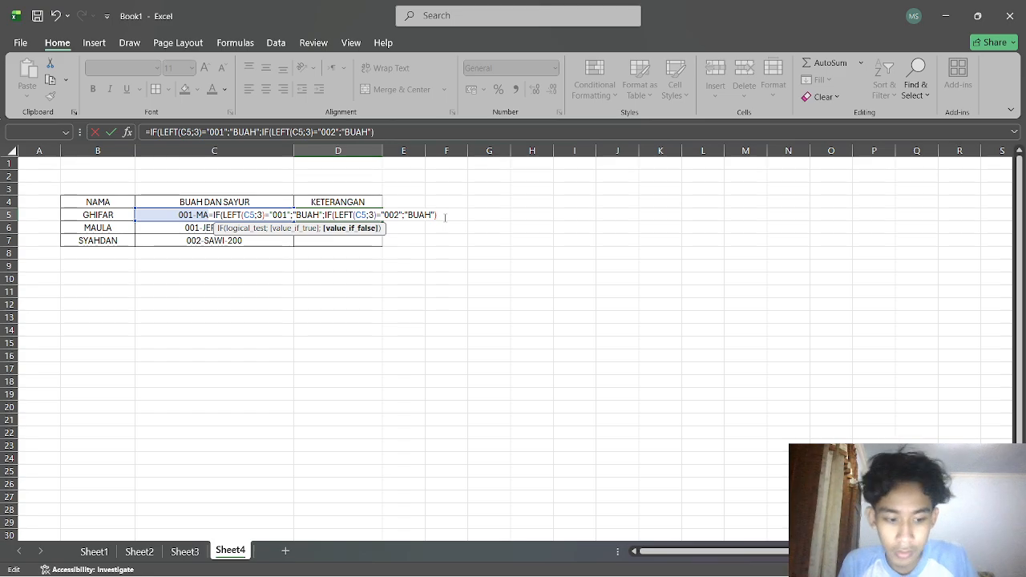
{"action": "key", "text": "Return"}
{"action": "key", "text": "Return"}
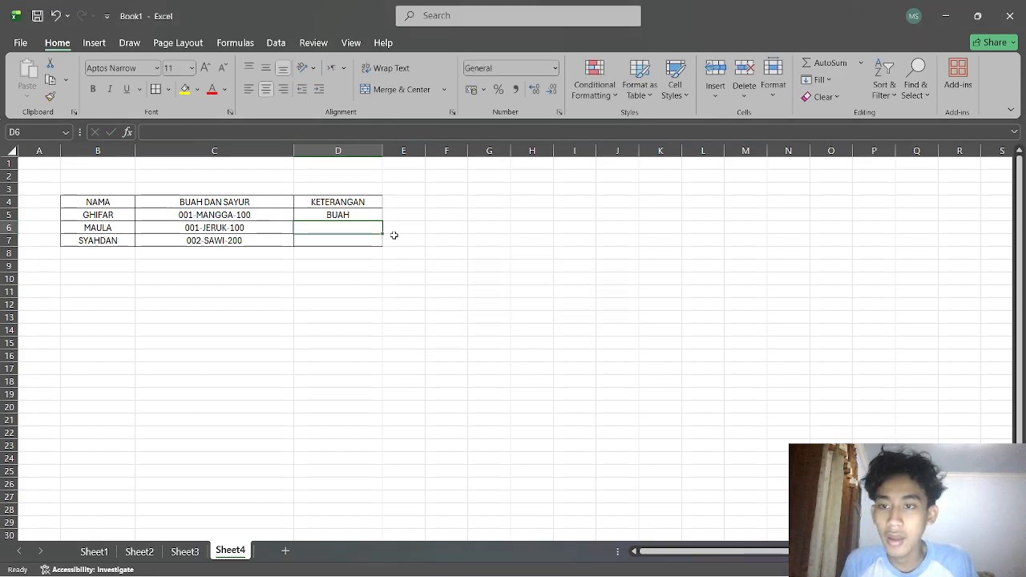
Fill D5's formula down through D7, then undo the fill.
{"action": "left_click", "coordinate": [362, 215]}
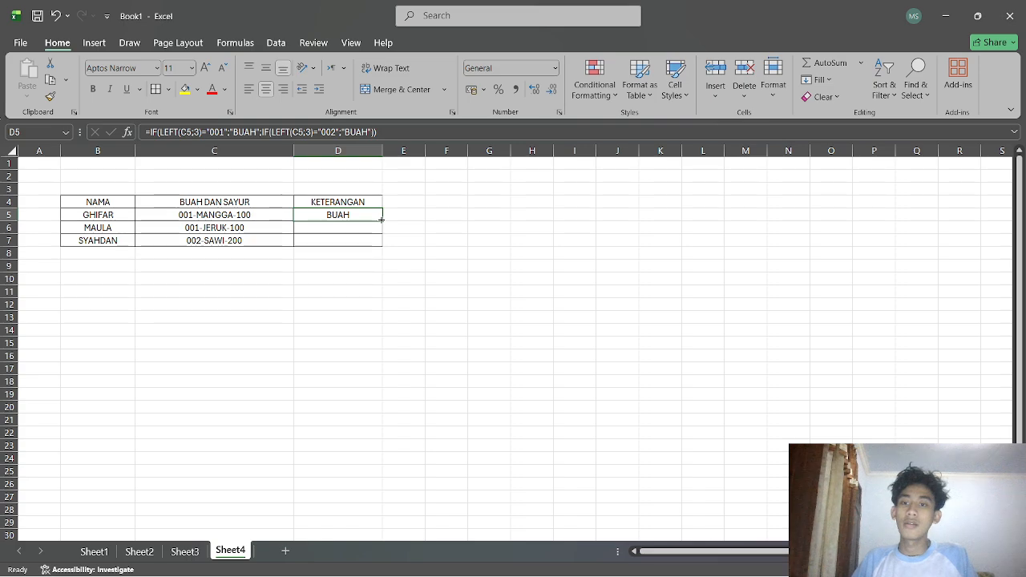
{"action": "left_click_drag", "start_coordinate": [381, 219], "coordinate": [380, 248]}
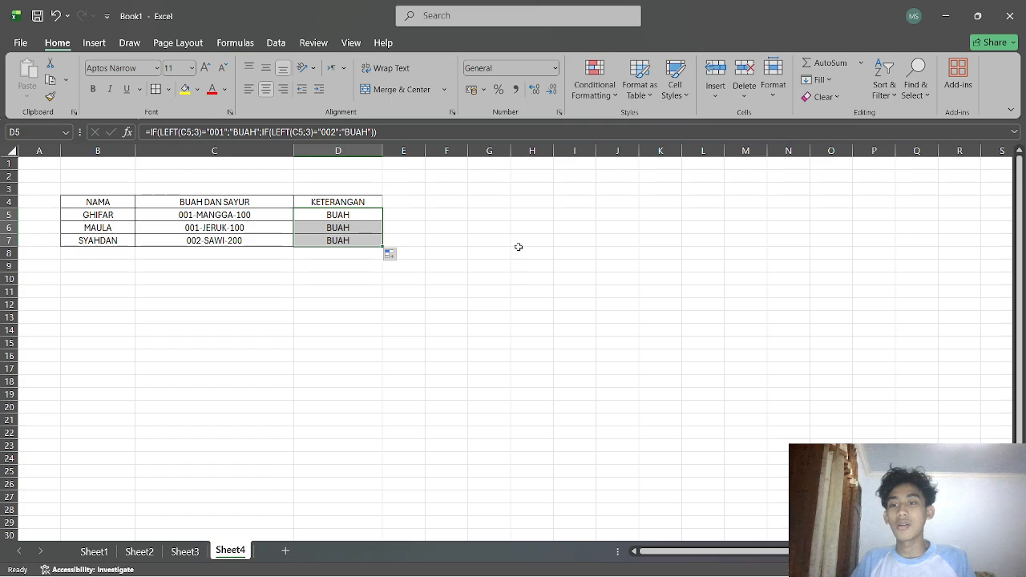
{"action": "key", "text": "ctrl+z"}
Replace the second BUAH in D6's formula with "SAYUR" and enter it.
{"action": "left_click", "coordinate": [388, 241]}
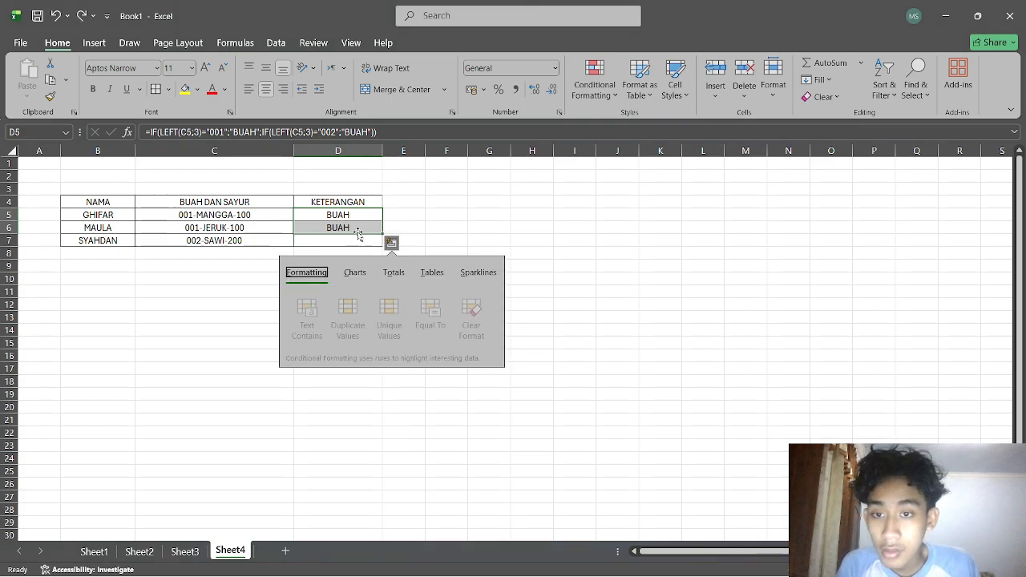
{"action": "left_click", "coordinate": [358, 231]}
{"action": "double_click", "coordinate": [358, 231]}
{"action": "left_click", "coordinate": [417, 227]}
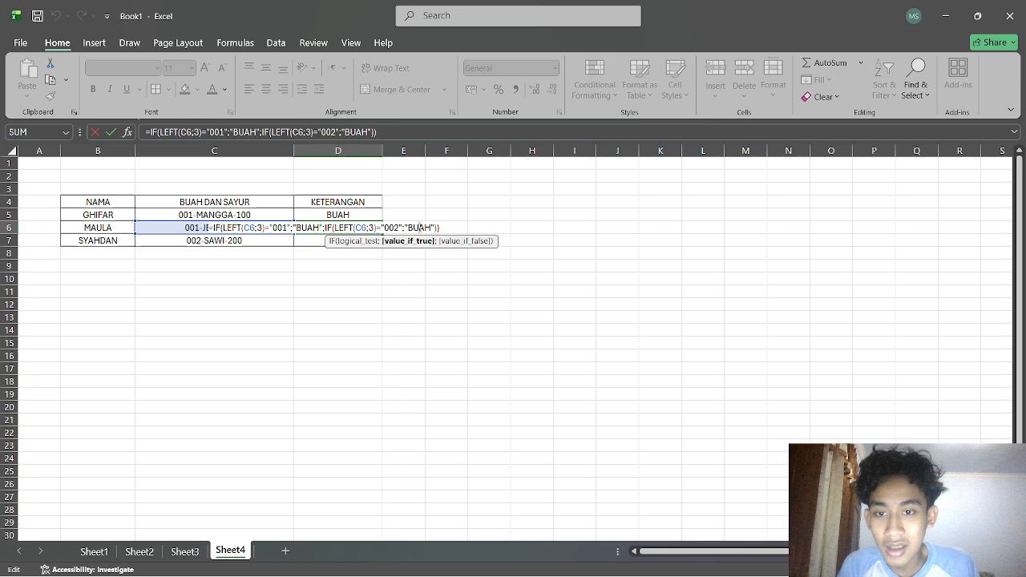
{"action": "double_click", "coordinate": [418, 228]}
{"action": "type", "text": "\"SAYUR\""}
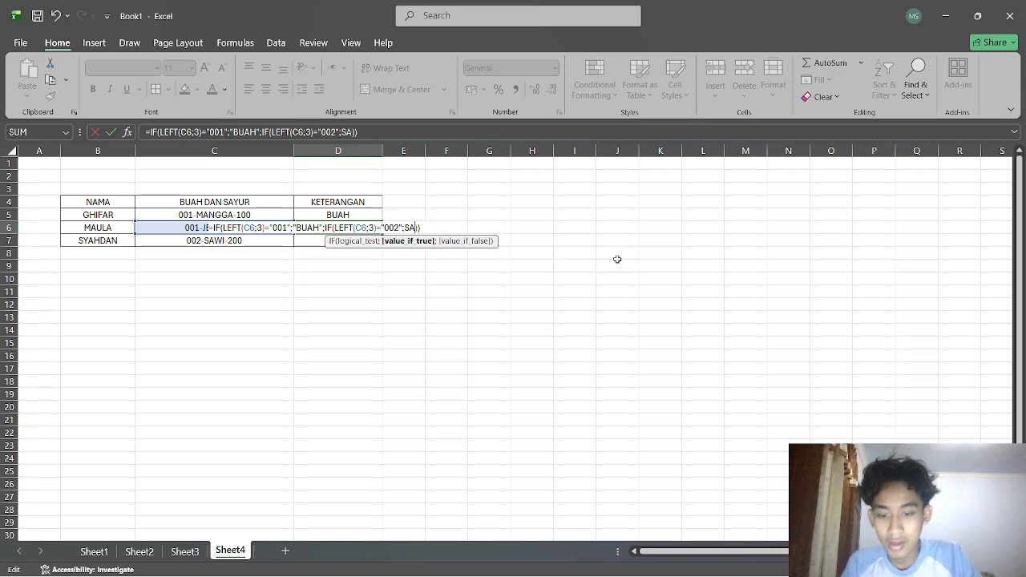
{"action": "key", "text": "Return"}
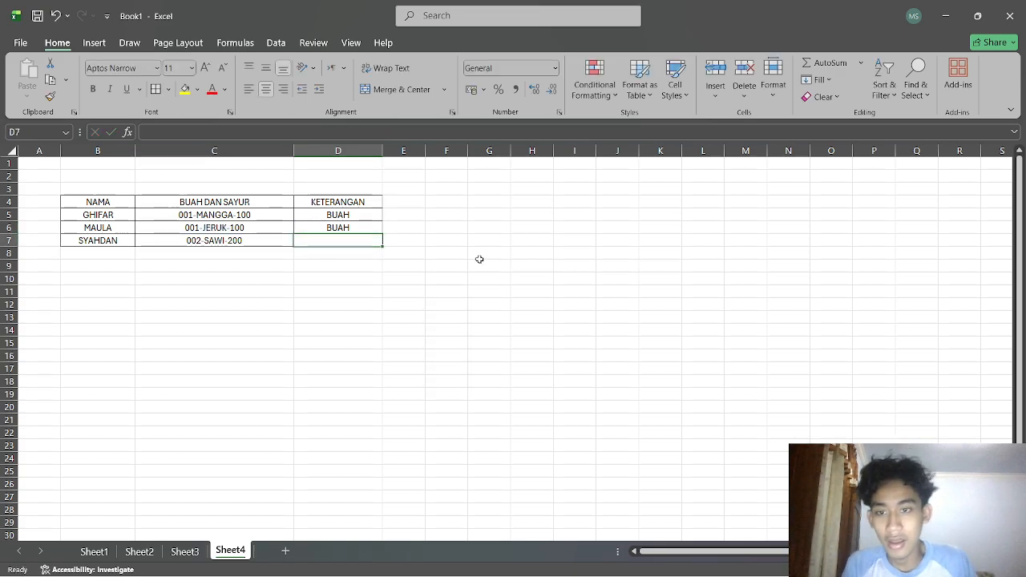
Fill D6's formula down into D7, then undo the fill.
{"action": "left_click", "coordinate": [378, 229]}
{"action": "left_click_drag", "start_coordinate": [384, 234], "coordinate": [383, 246]}
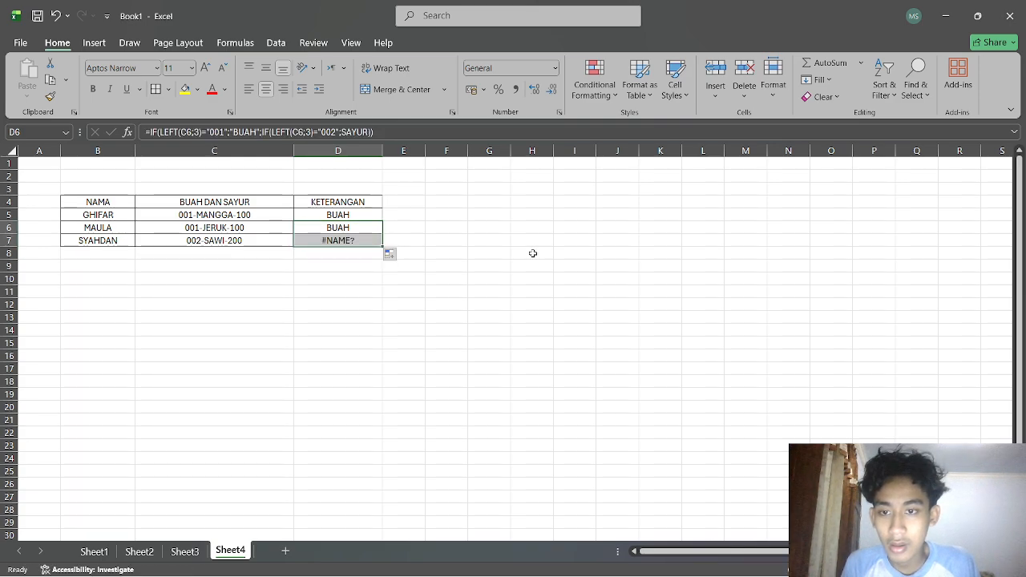
{"action": "key", "text": "ctrl+z"}
Fill D5's formula down through D7.
{"action": "left_click", "coordinate": [369, 214]}
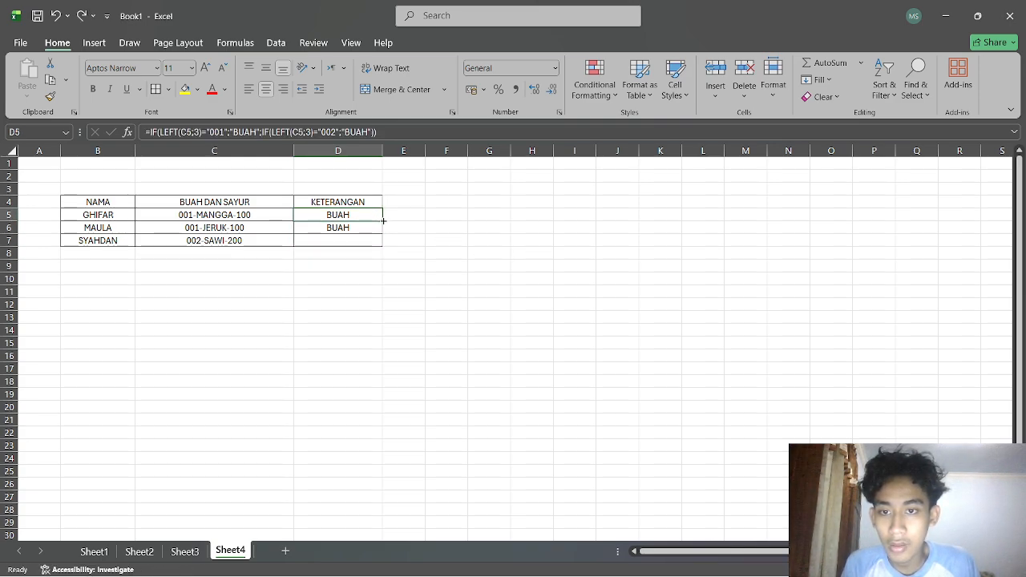
{"action": "left_click_drag", "start_coordinate": [382, 221], "coordinate": [383, 246]}
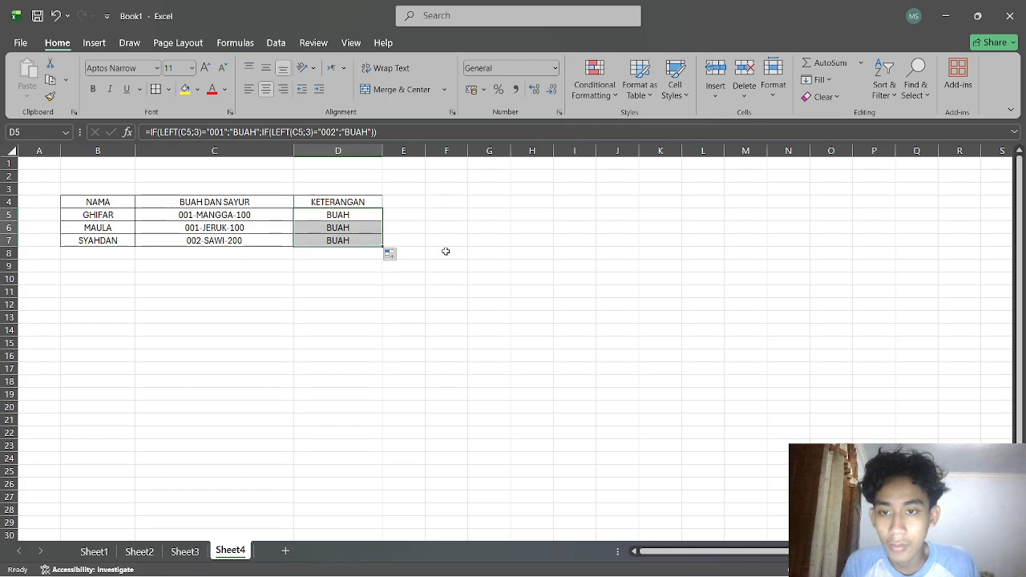
Replace the second BUAH in D5's formula with SAYUR and enter it.
{"action": "double_click", "coordinate": [361, 214]}
{"action": "left_click", "coordinate": [409, 229]}
{"action": "type", "text": "\"SAYUR\""}
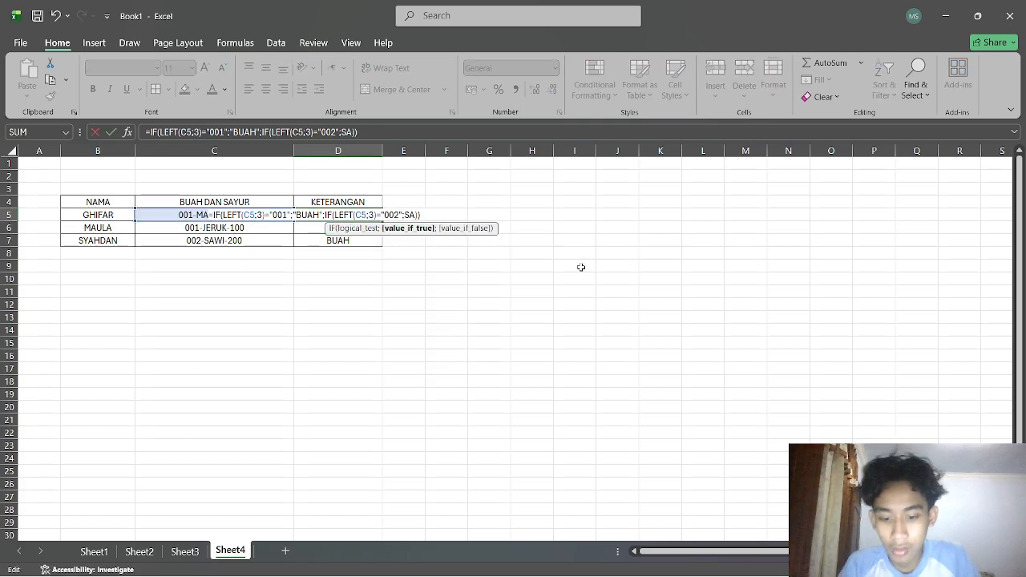
{"action": "key", "text": "Return"}
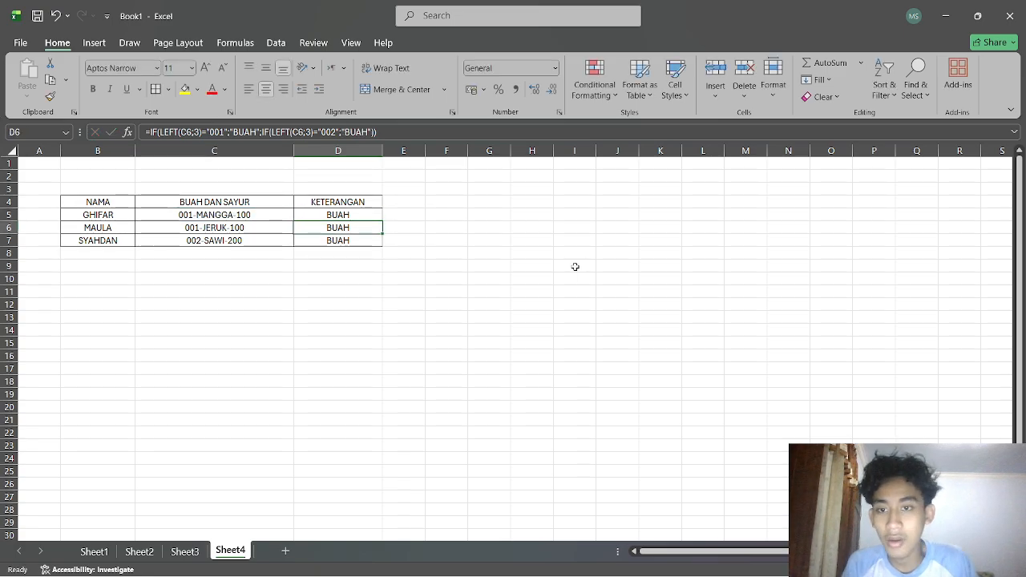
Fill D5's formula down through D7.
{"action": "left_click", "coordinate": [346, 214]}
{"action": "left_click_drag", "start_coordinate": [383, 220], "coordinate": [383, 244]}
Add quotation marks around SAYUR in D5's formula, enter it, and accept the suggested correction.
{"action": "double_click", "coordinate": [371, 213]}
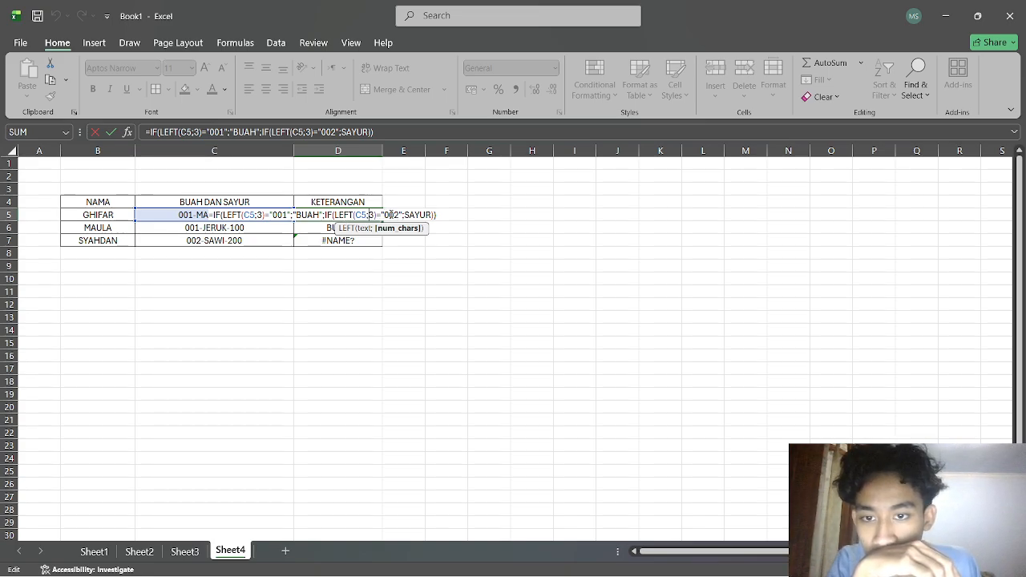
{"action": "left_click", "coordinate": [405, 215]}
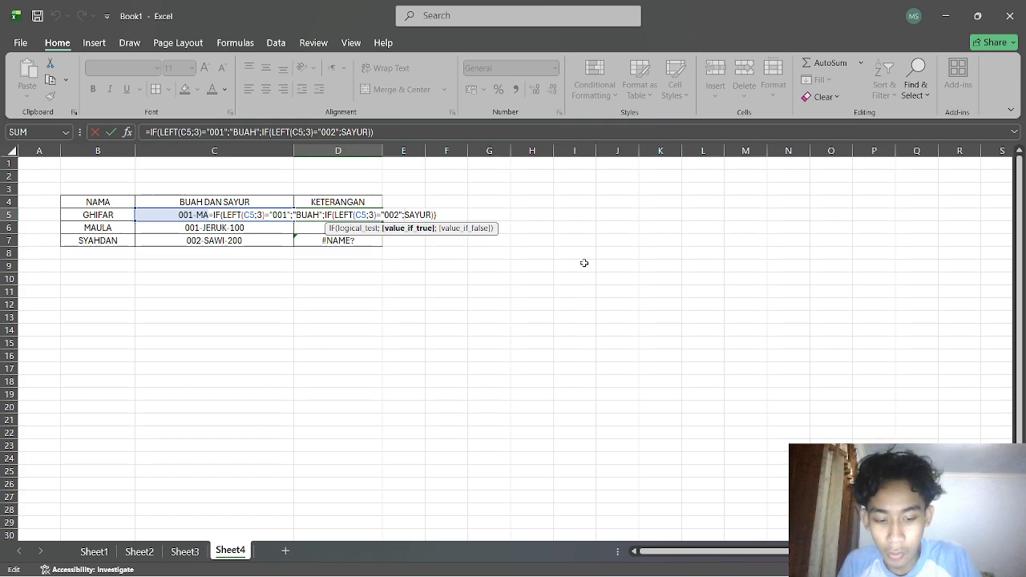
{"action": "type", "text": "\";"}
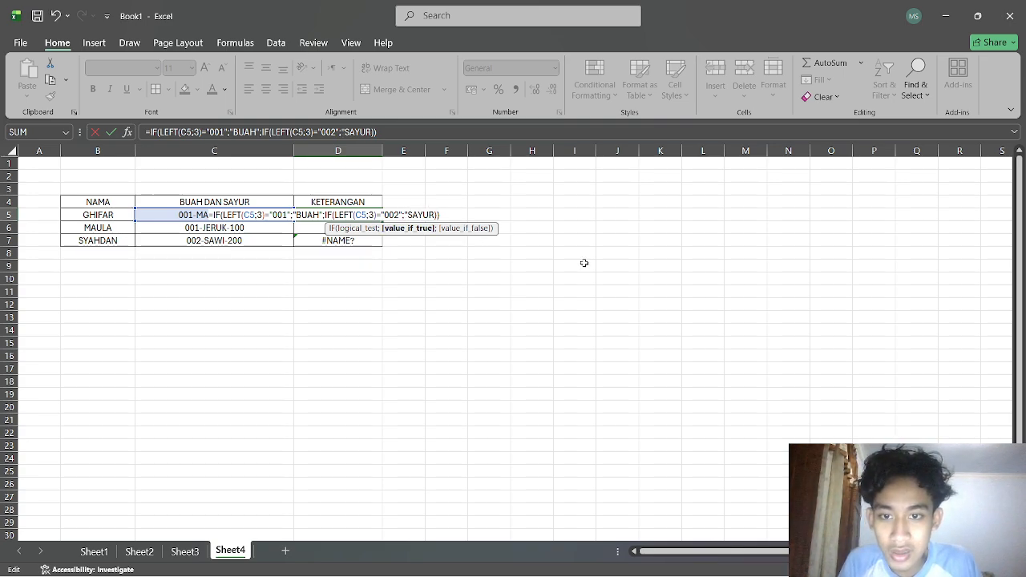
{"action": "type", "text": "\""}
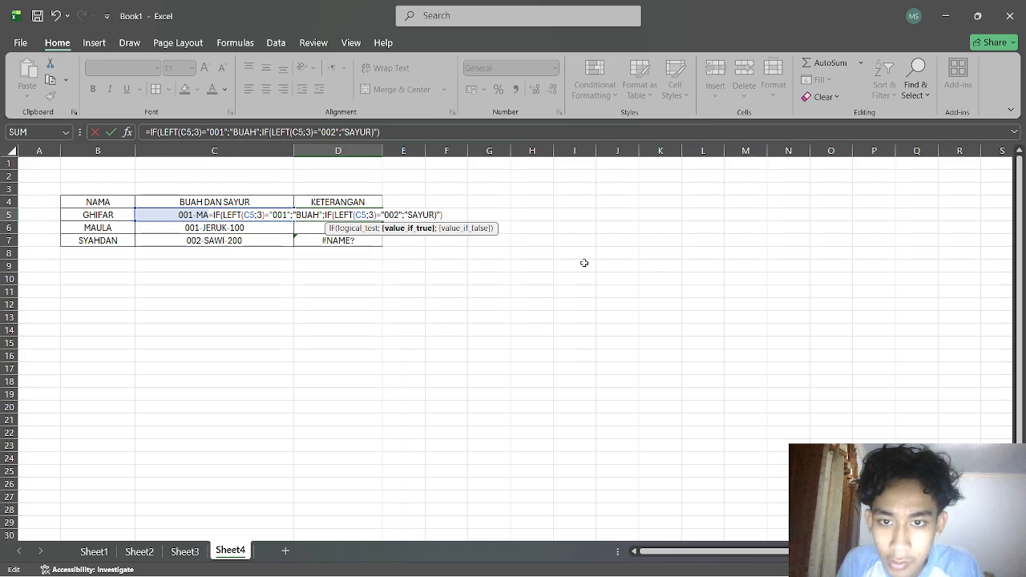
{"action": "key", "text": "Return"}
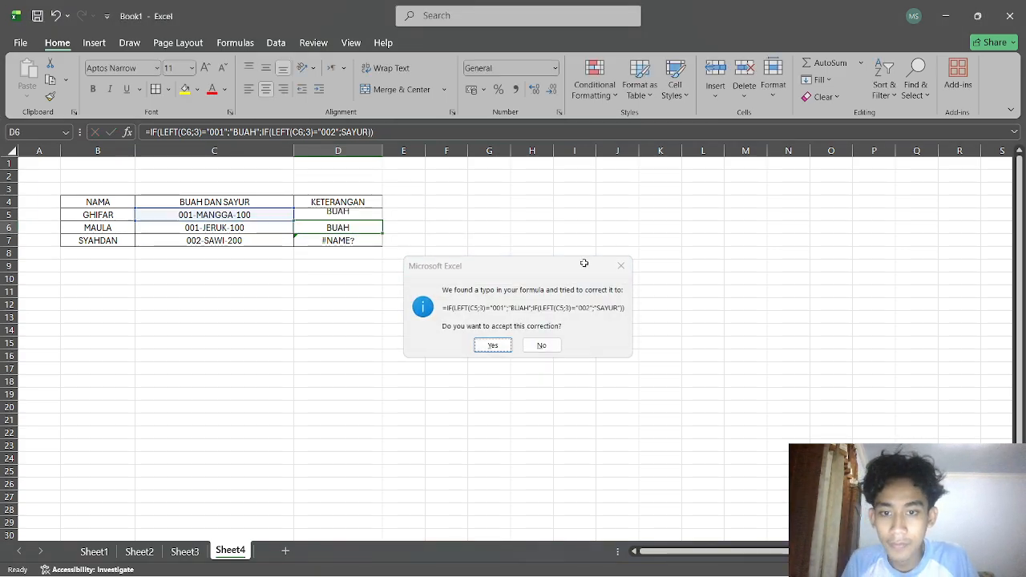
{"action": "key", "text": "Return"}
Fill D5's corrected formula down through D7 and deselect the range.
{"action": "left_click", "coordinate": [371, 215]}
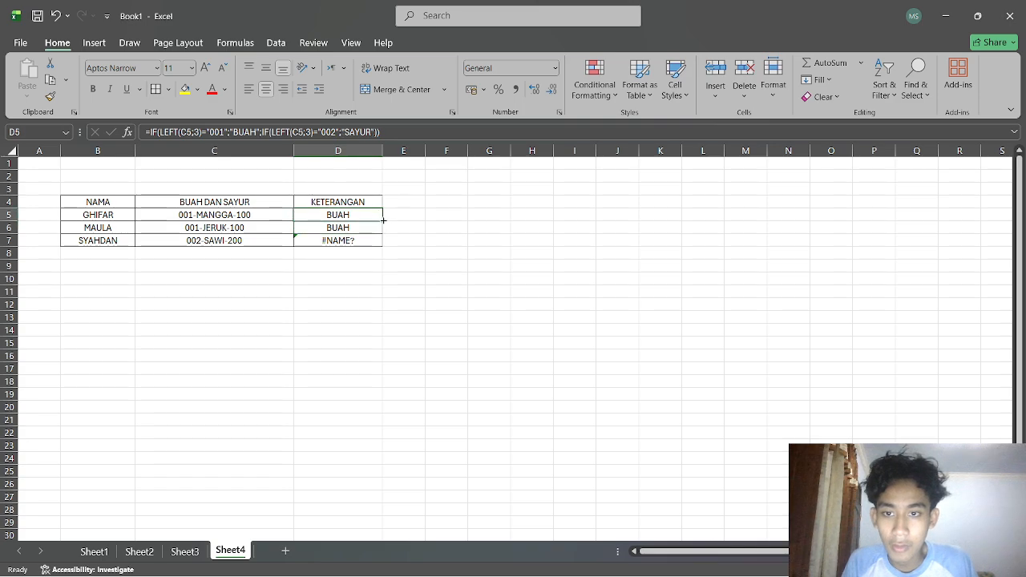
{"action": "left_click_drag", "start_coordinate": [382, 221], "coordinate": [384, 245]}
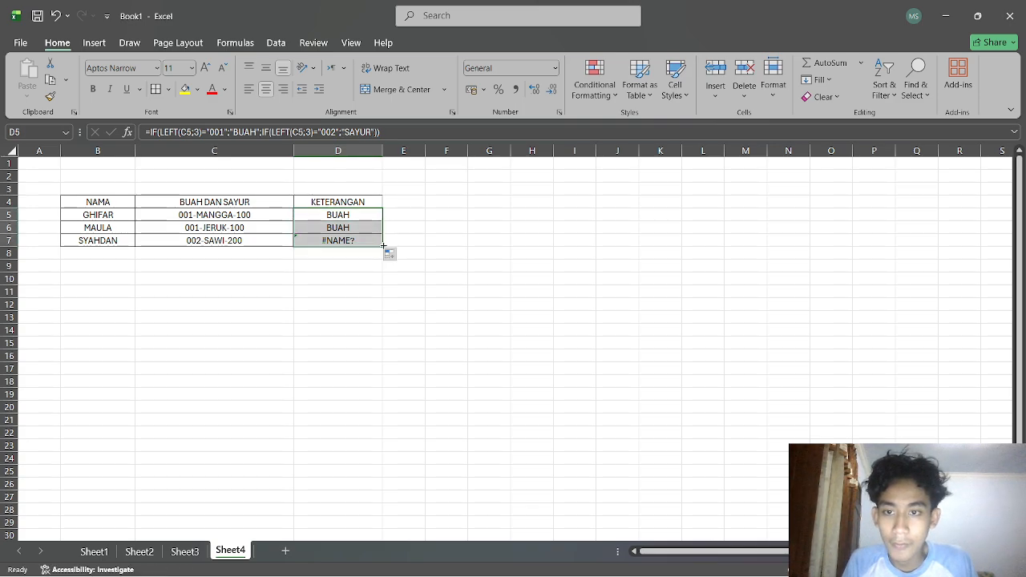
{"action": "left_click", "coordinate": [502, 257]}
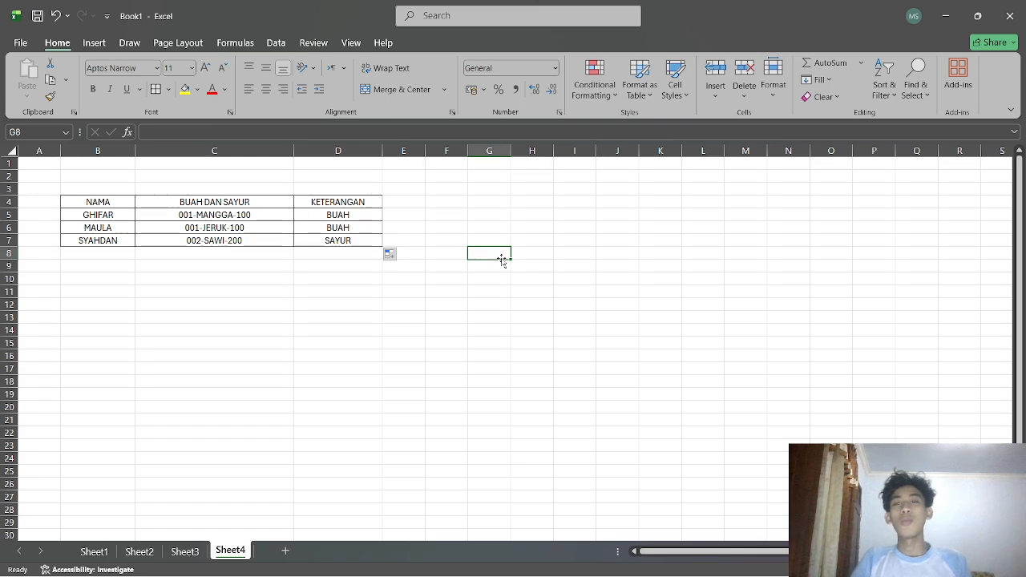